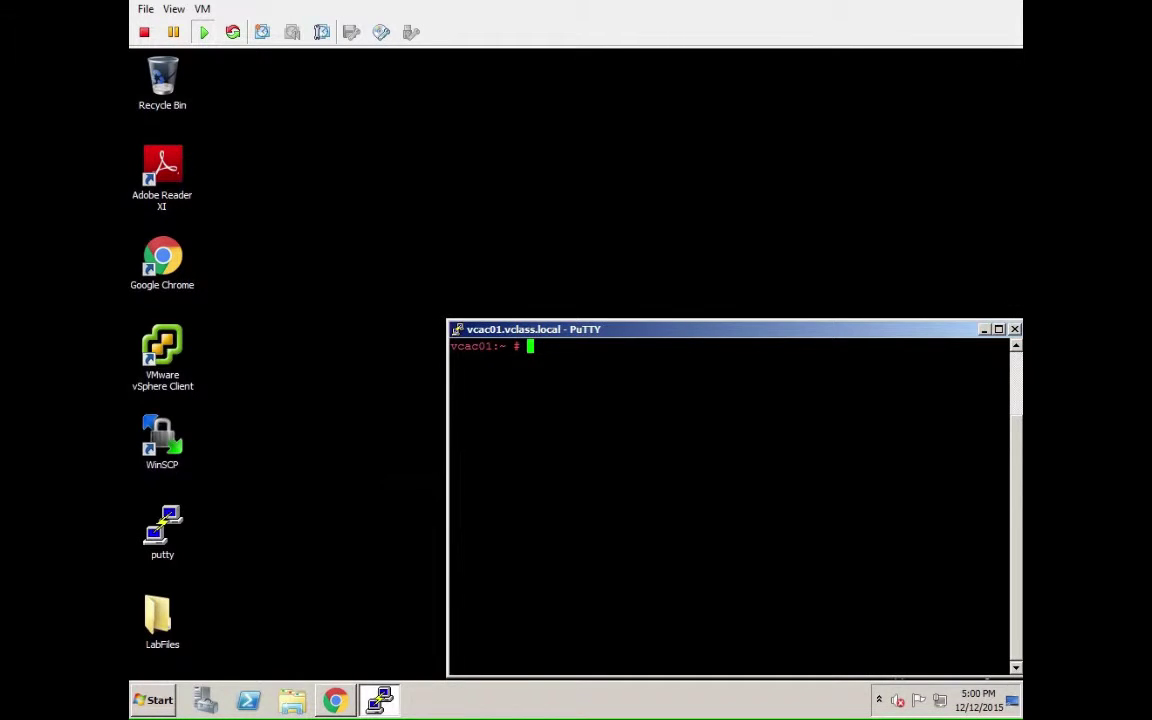
Set root's maximum password age to 9999 days with chage, then list its password aging details.
type("chage -M 9999 root")
key("Return")
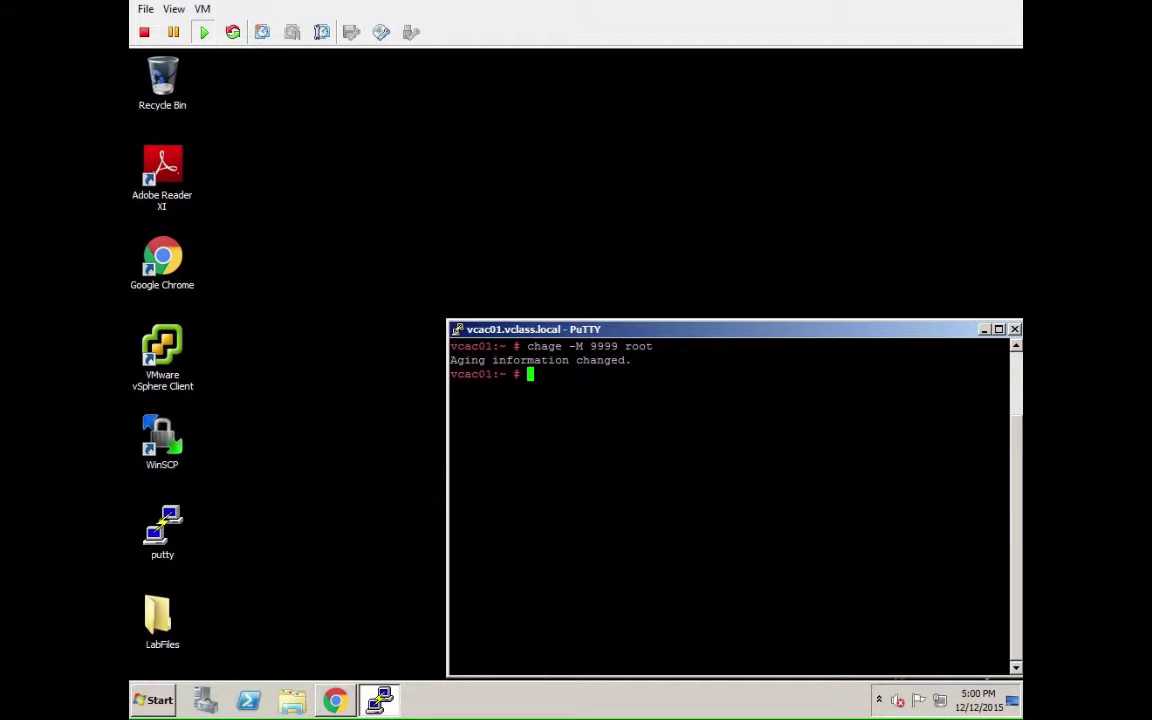
type("chage -l")
key("Return")
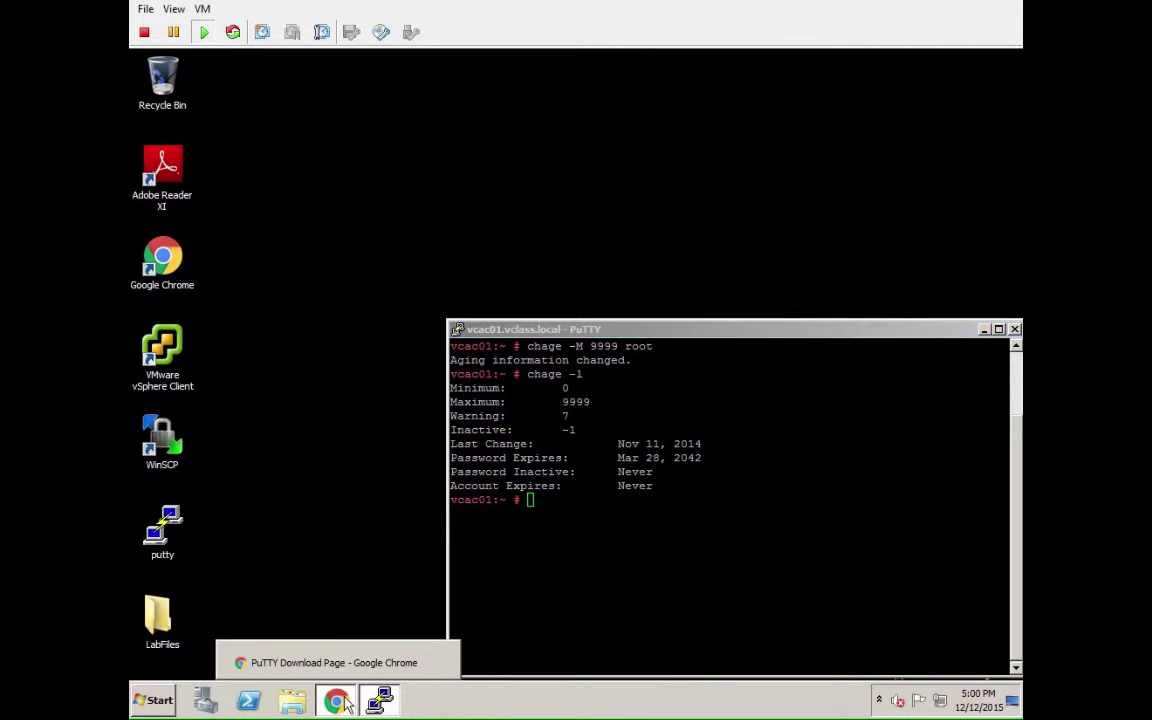
left_click(300, 658)
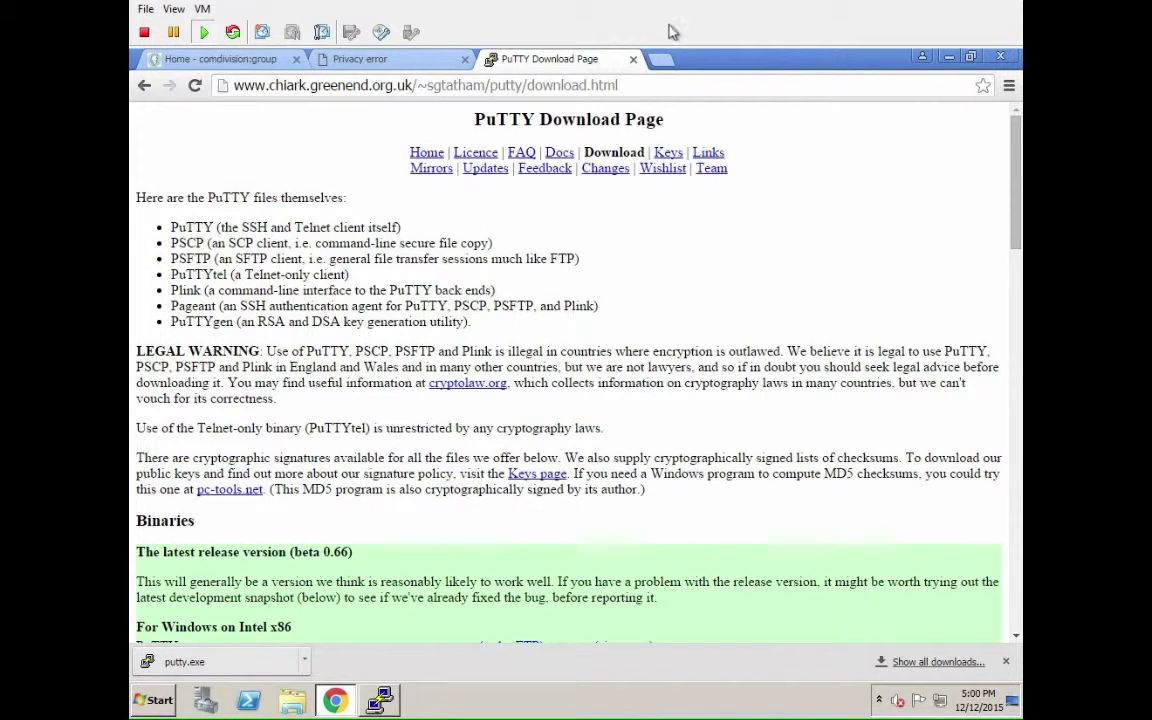
left_click(633, 61)
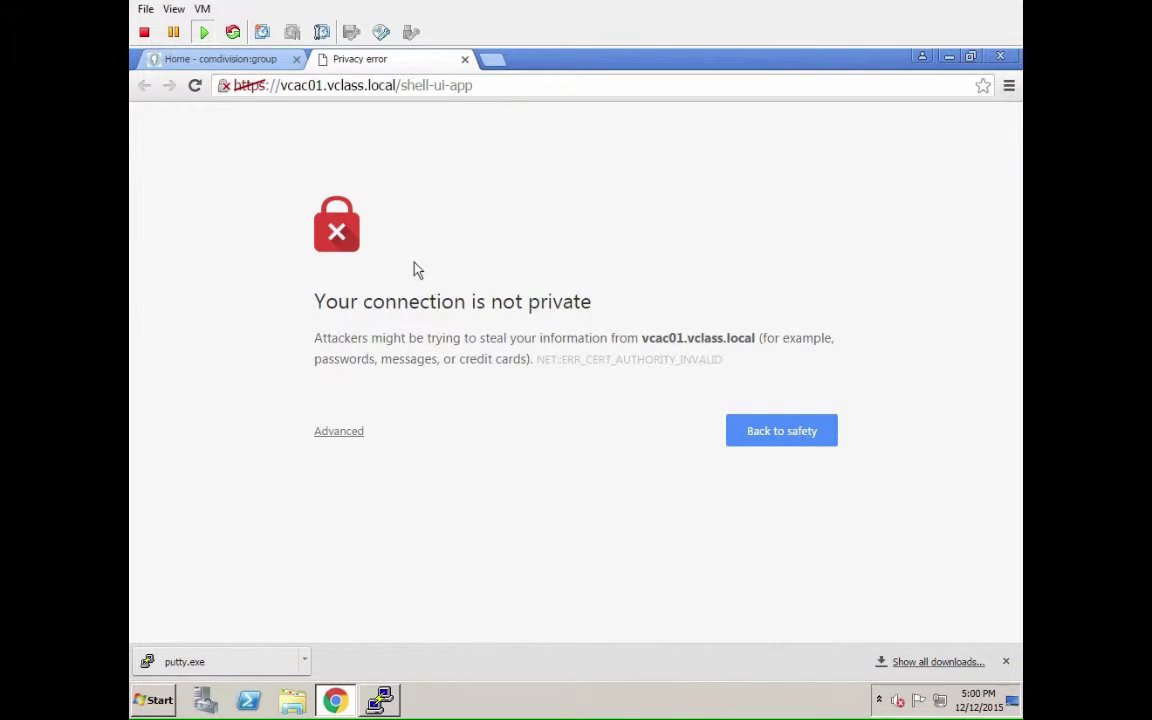
left_click(337, 440)
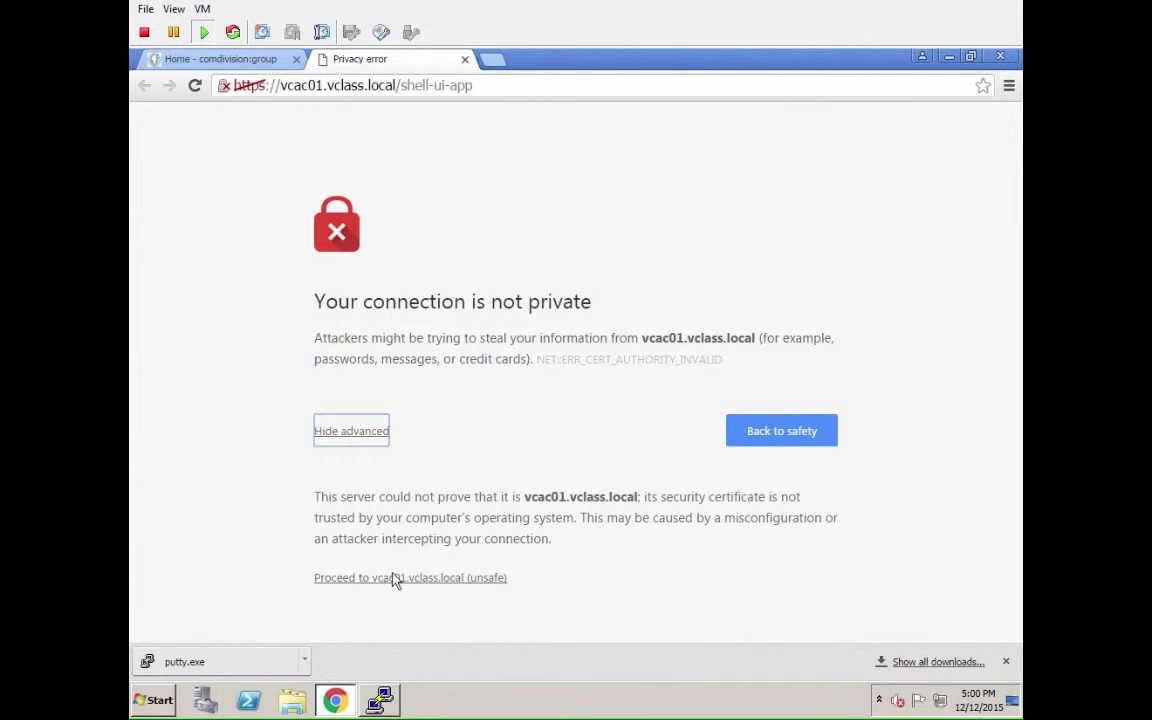
left_click_drag(396, 85, 472, 85)
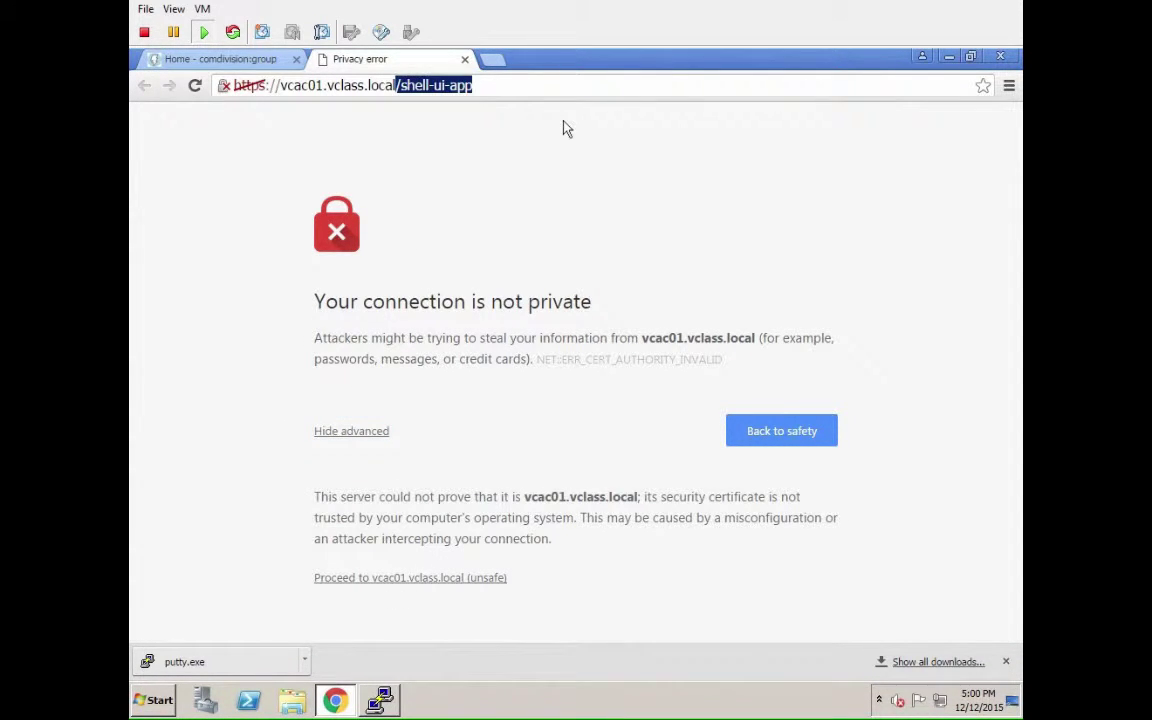
key("BackSpace")
type(":5480")
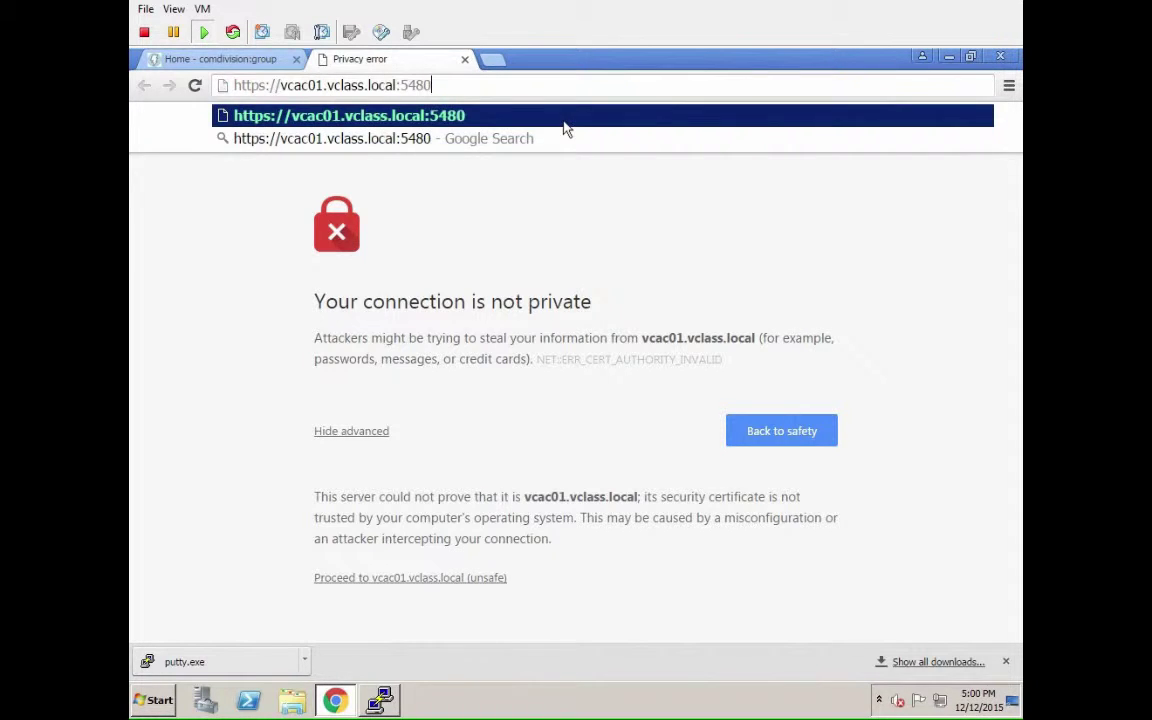
key("Return")
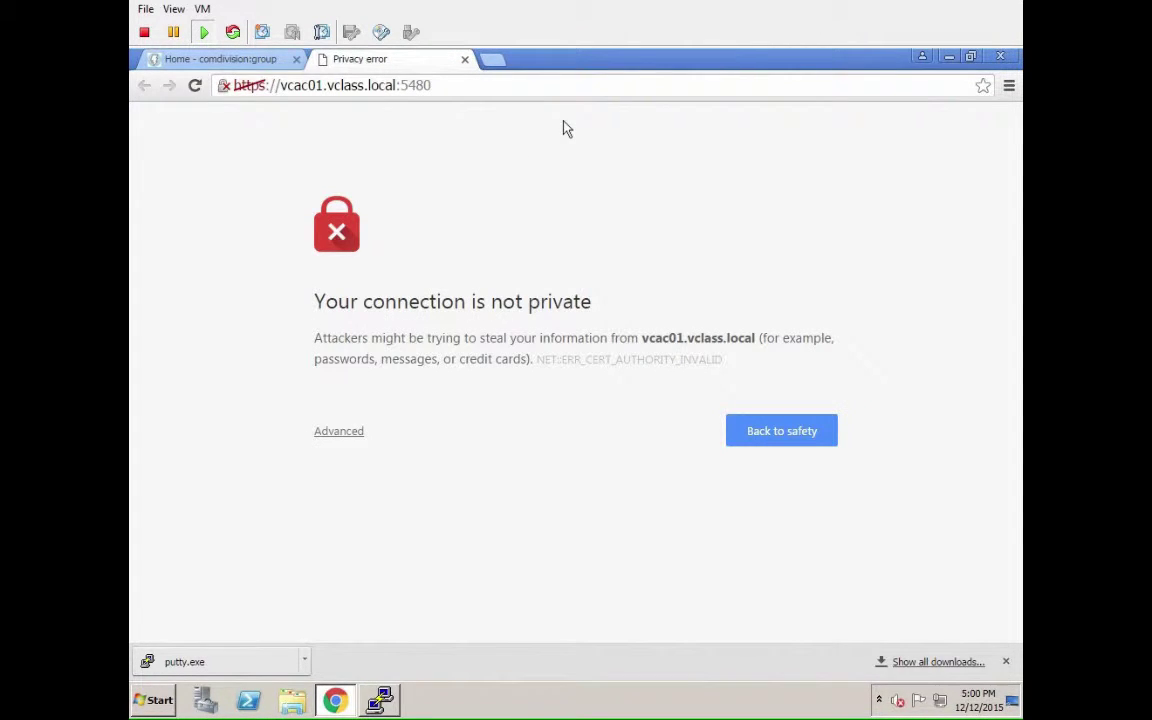
left_click(333, 432)
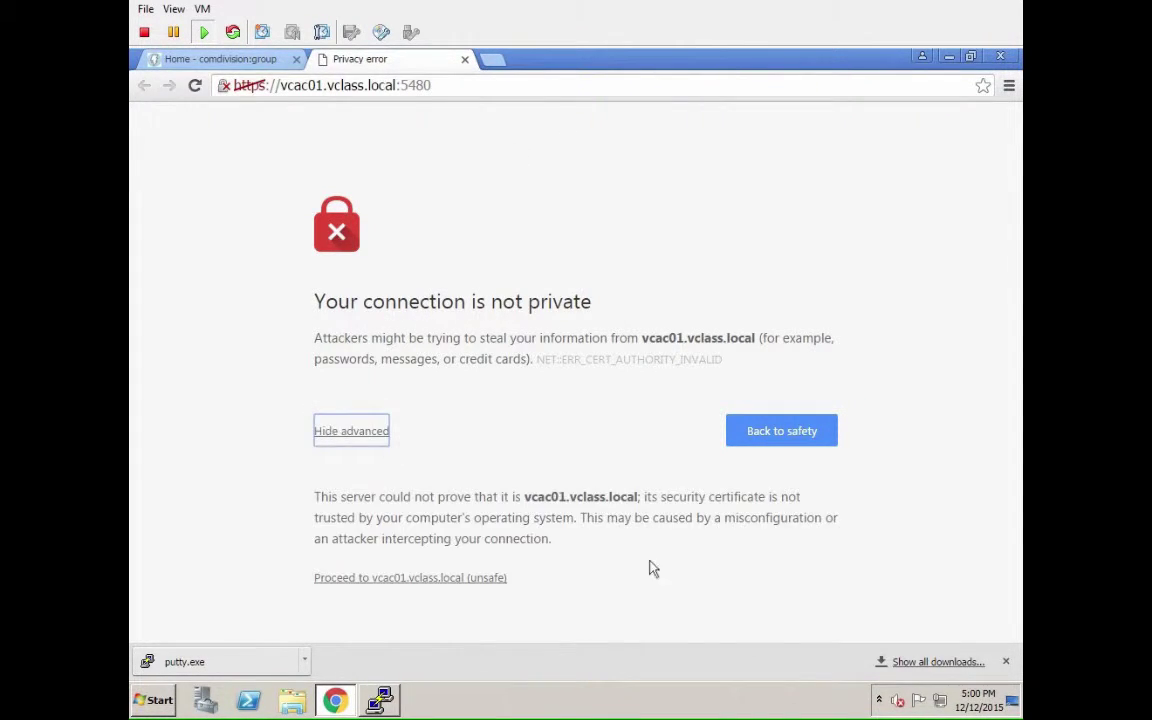
left_click(1005, 661)
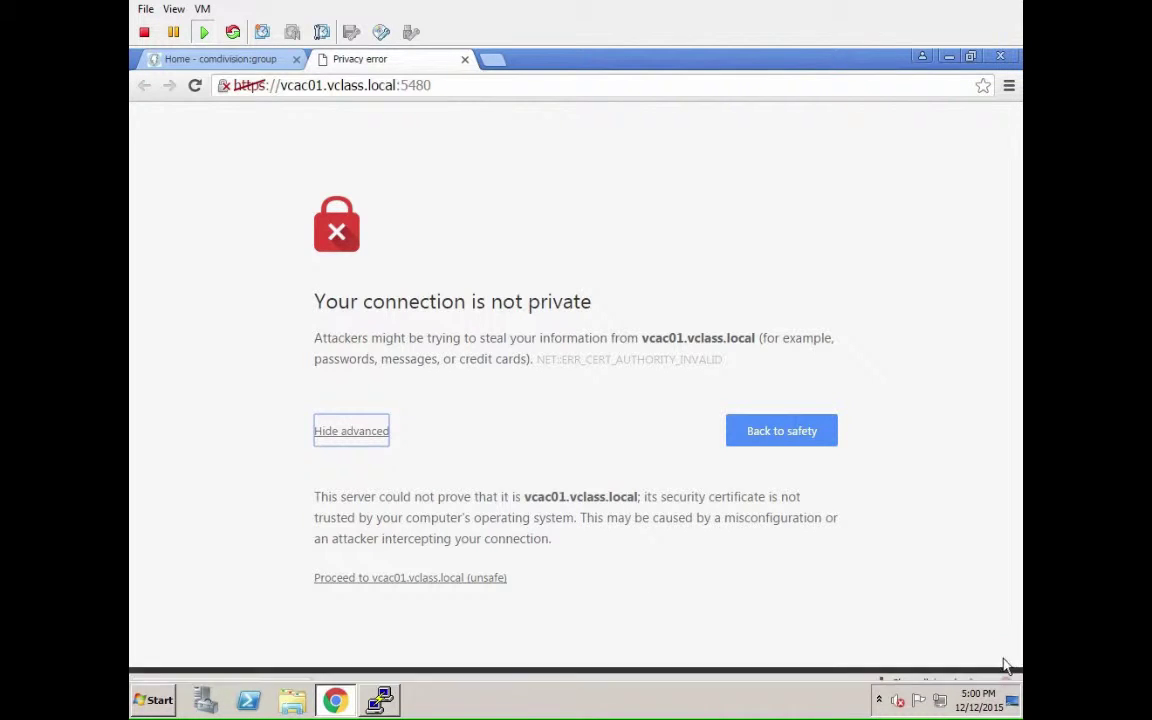
left_click(438, 580)
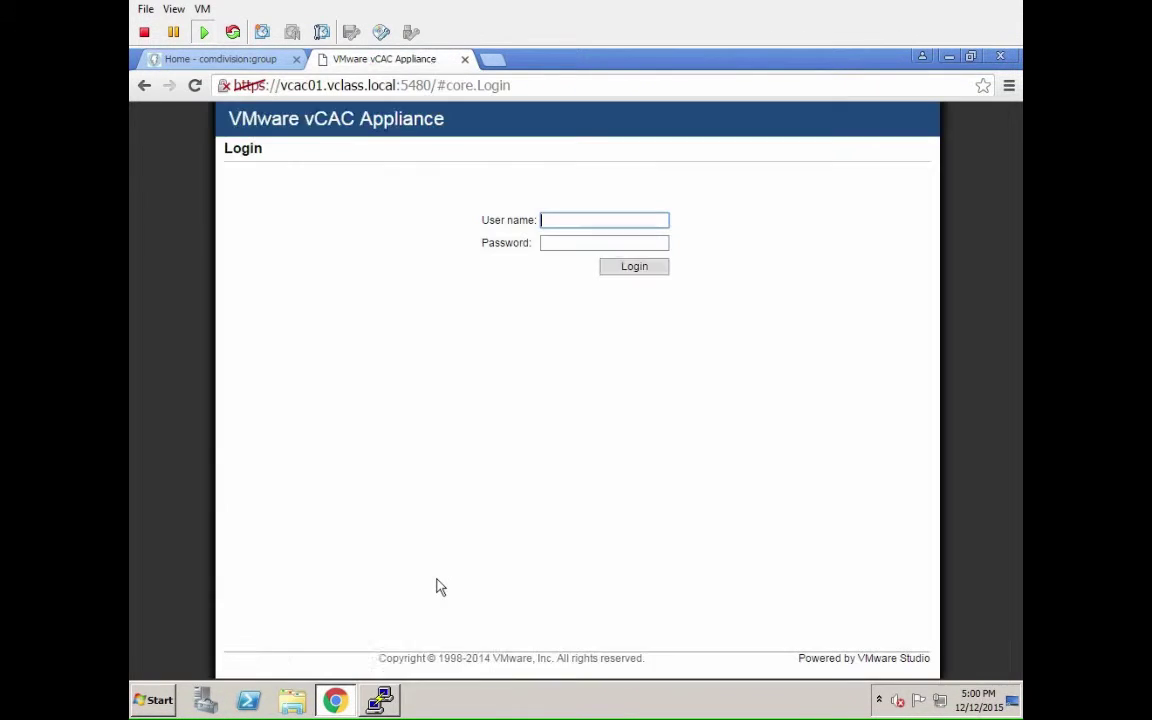
Log in to the appliance console as root with the account password.
type("root")
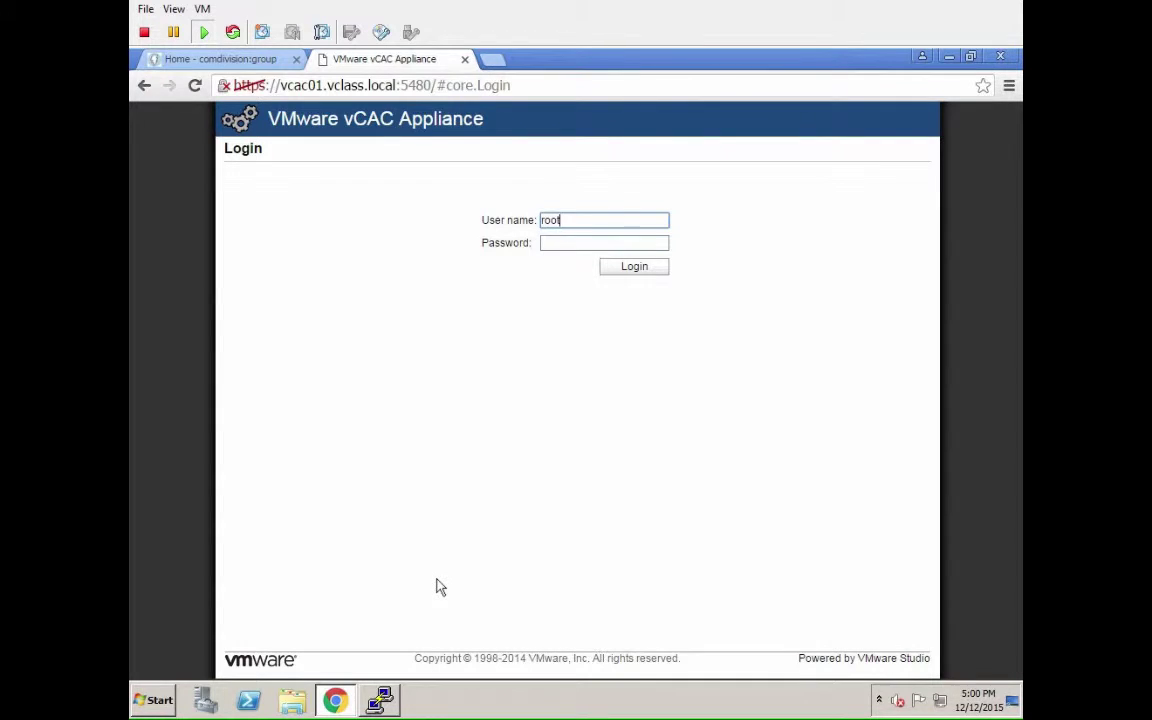
key("Tab")
type("VMware1!")
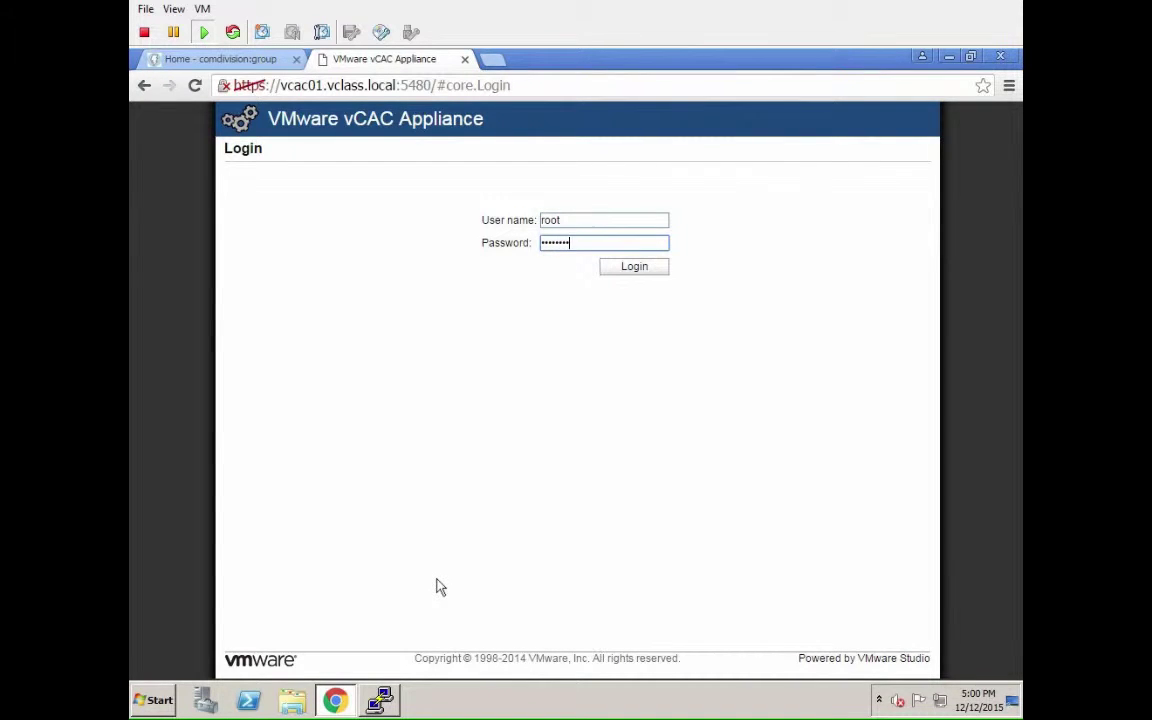
key("Return")
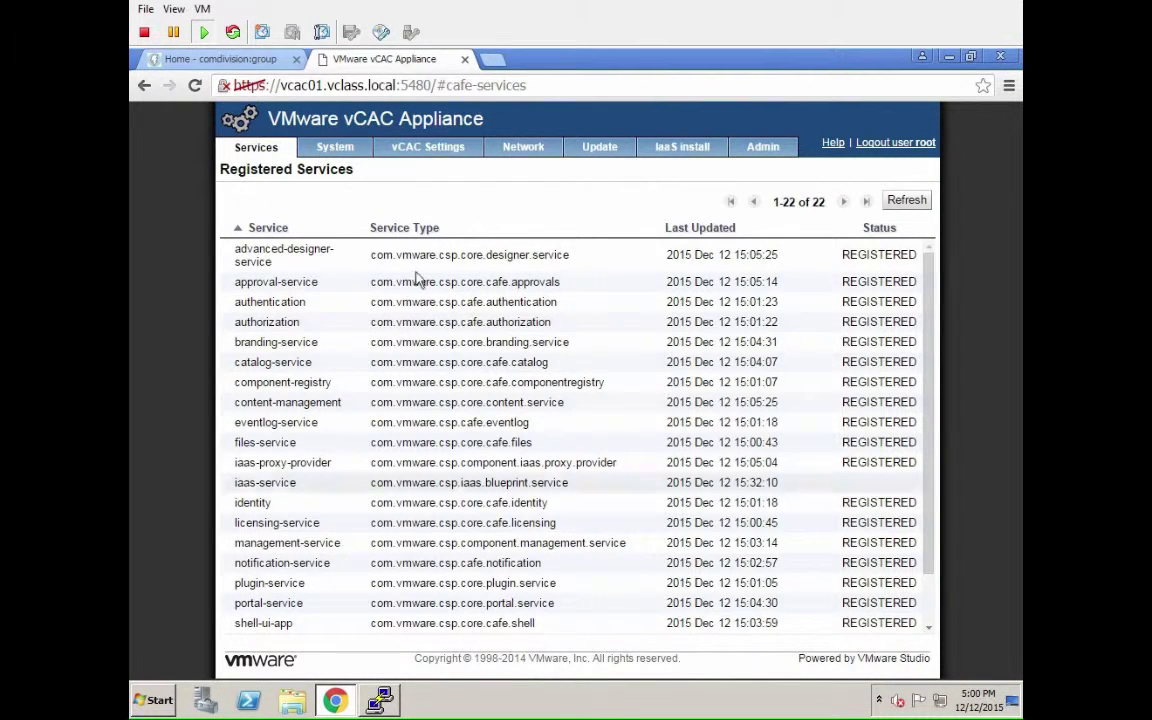
Under vCAC Settings > SSL, replace the appliance certificate with a generated self-signed one.
left_click(413, 149)
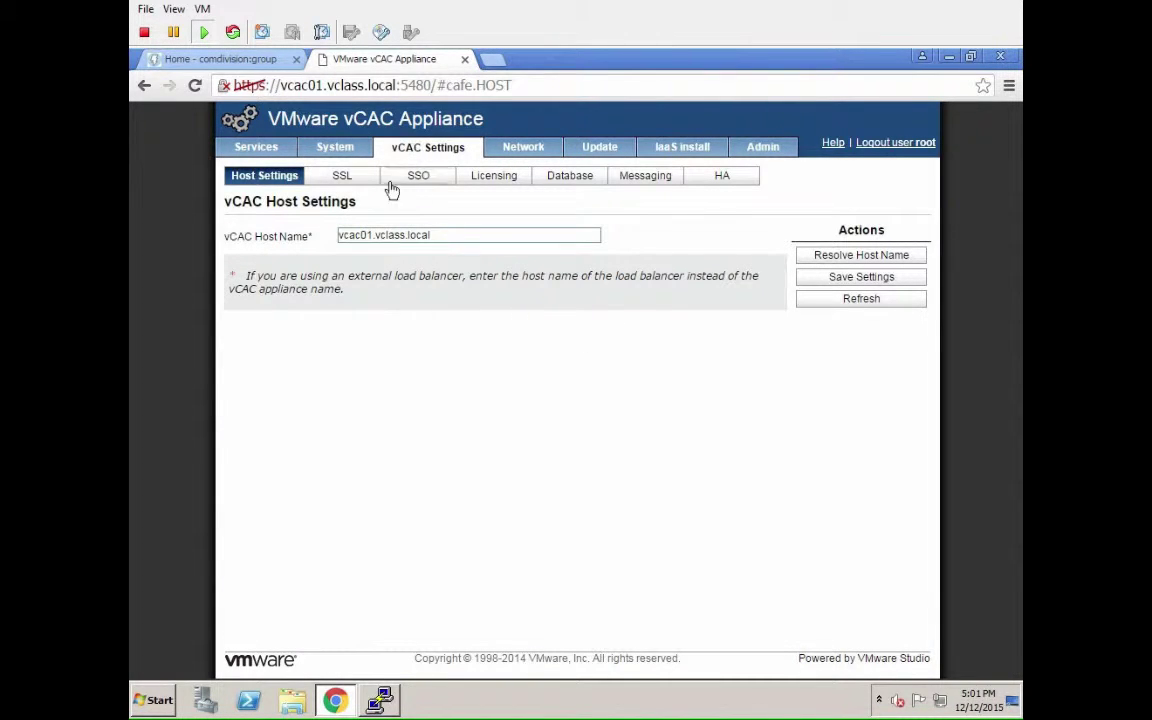
left_click(360, 177)
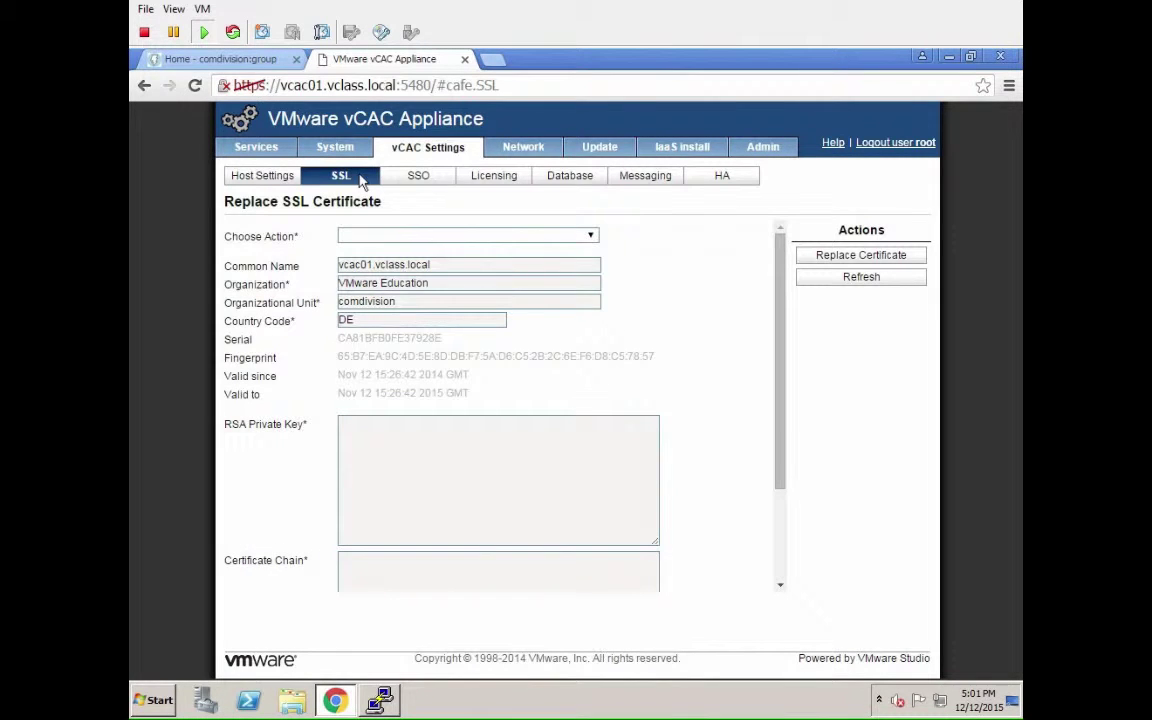
left_click(520, 237)
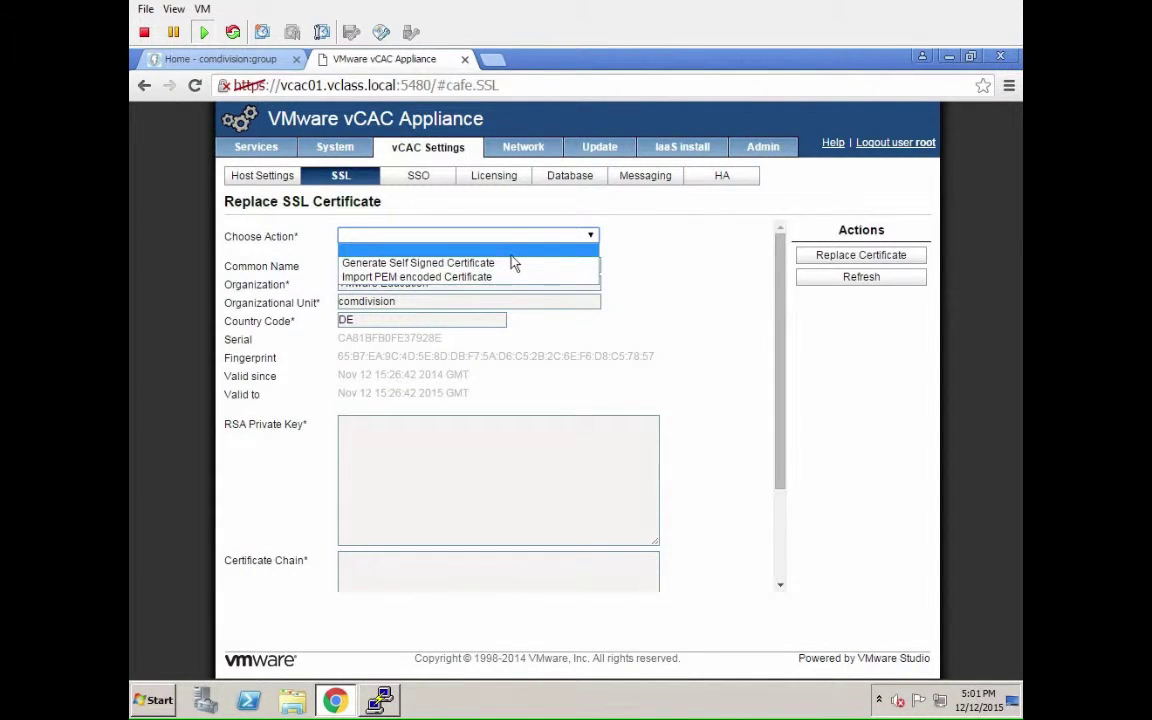
left_click(513, 263)
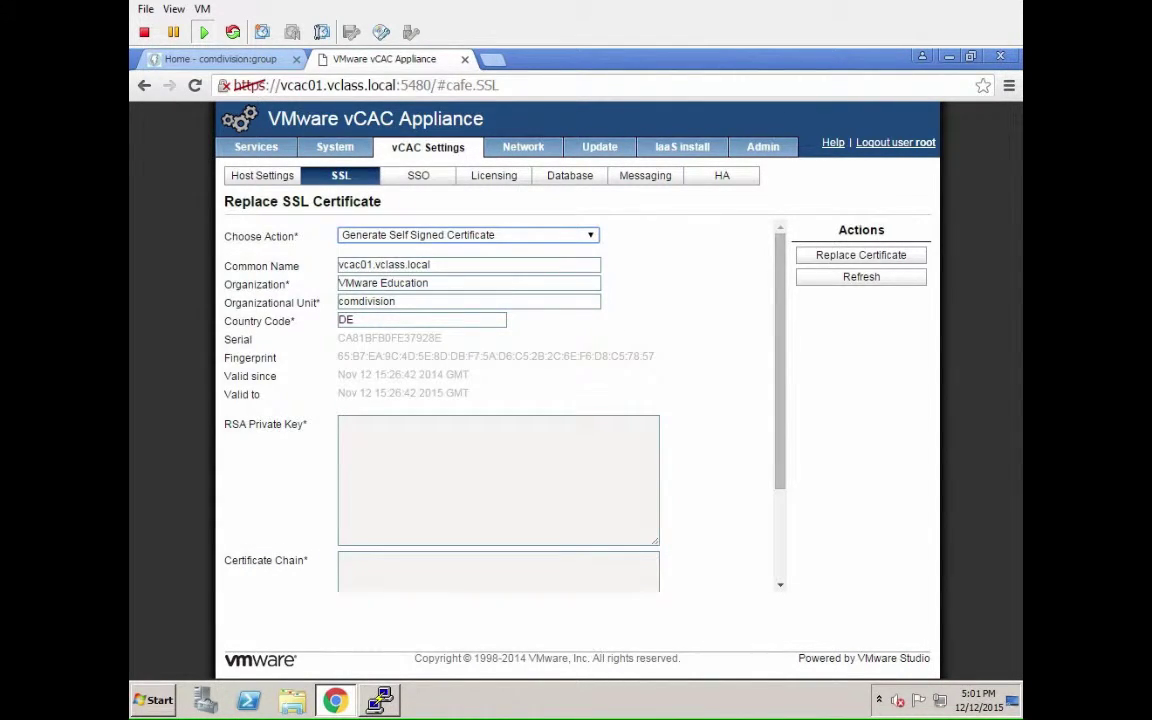
left_click(853, 256)
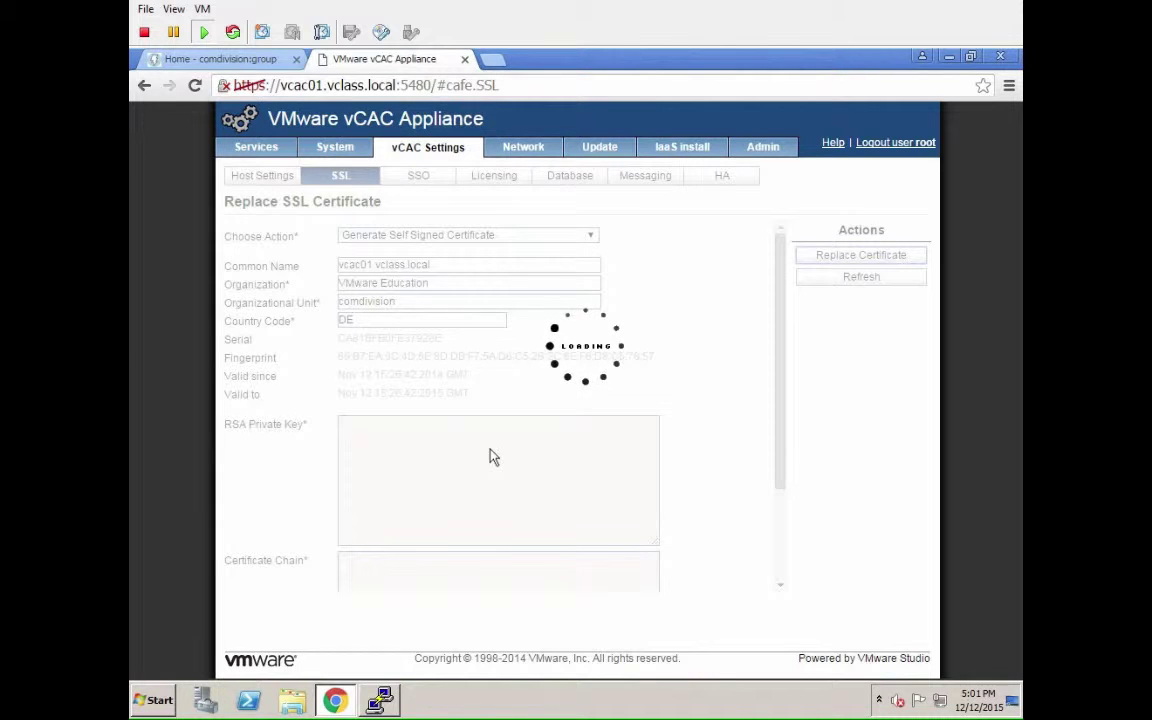
Search for 'iis' and launch Internet Information Services (IIS) Manager.
left_click(157, 699)
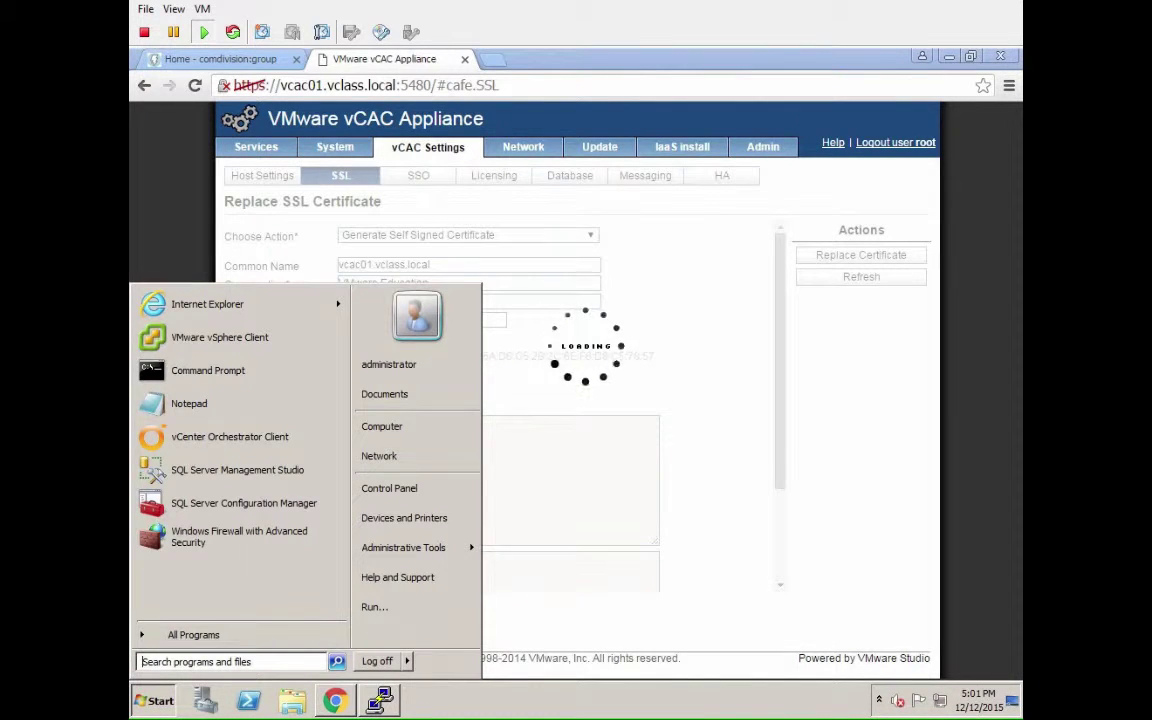
type("iis")
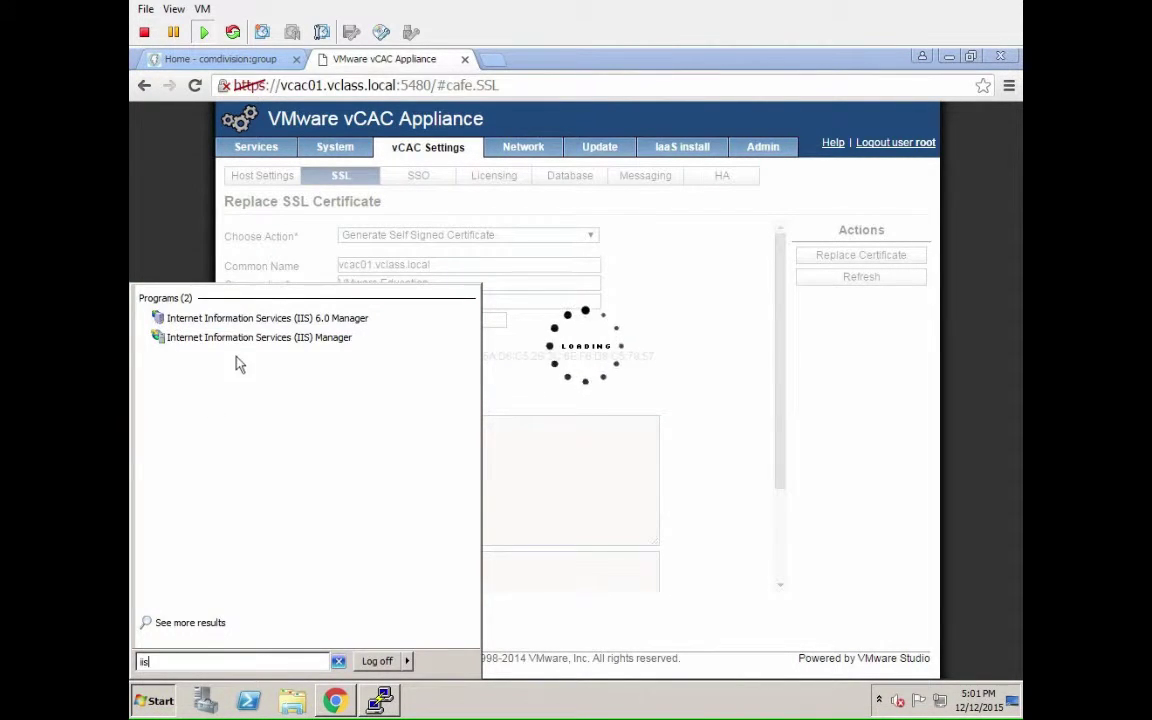
left_click(244, 338)
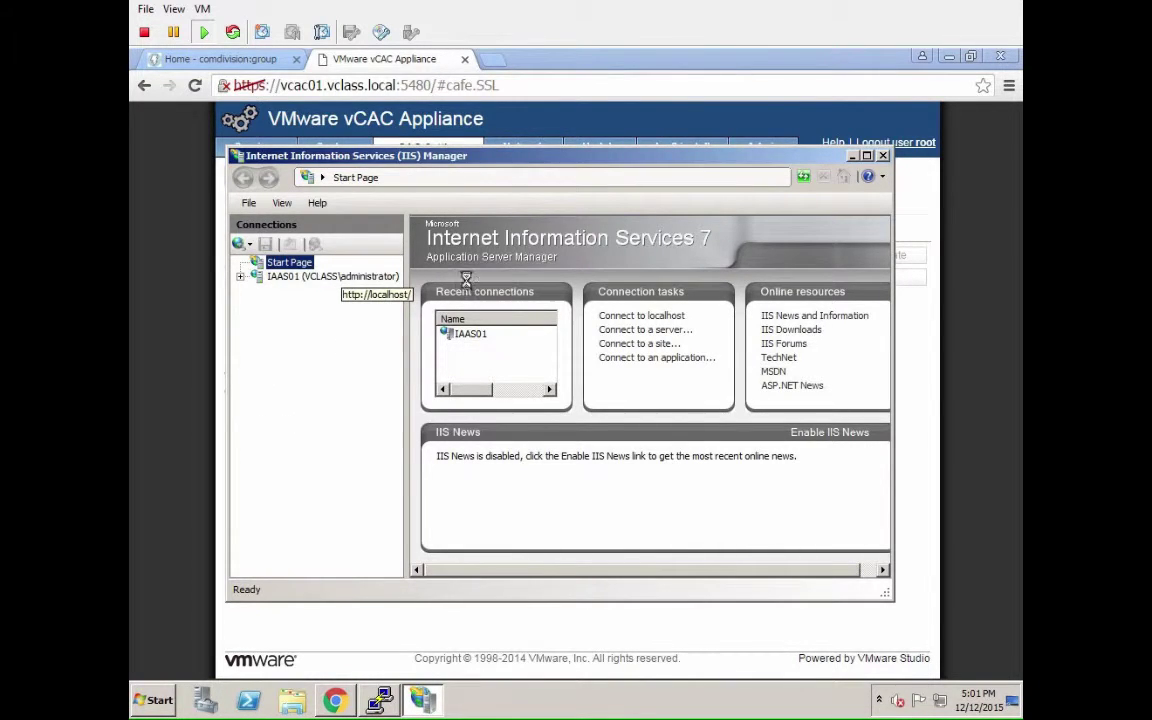
Create a self-signed server certificate named IaaS01.vclass.local on IAAS01.
left_click(866, 157)
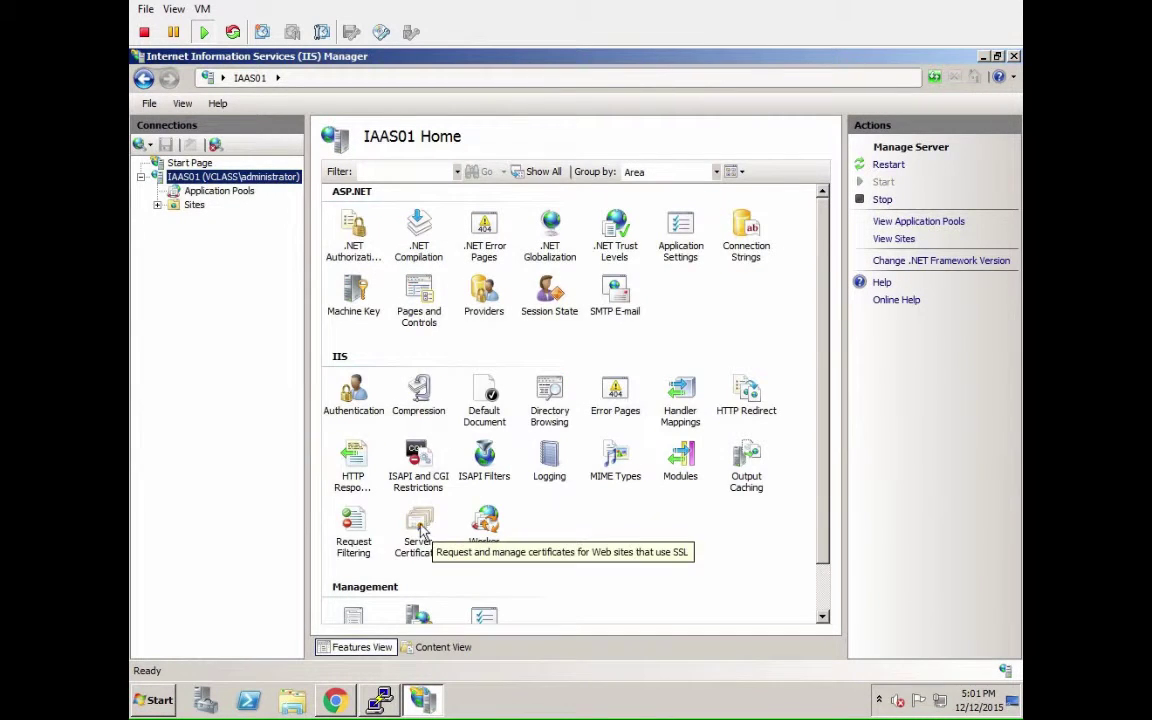
double_click(419, 530)
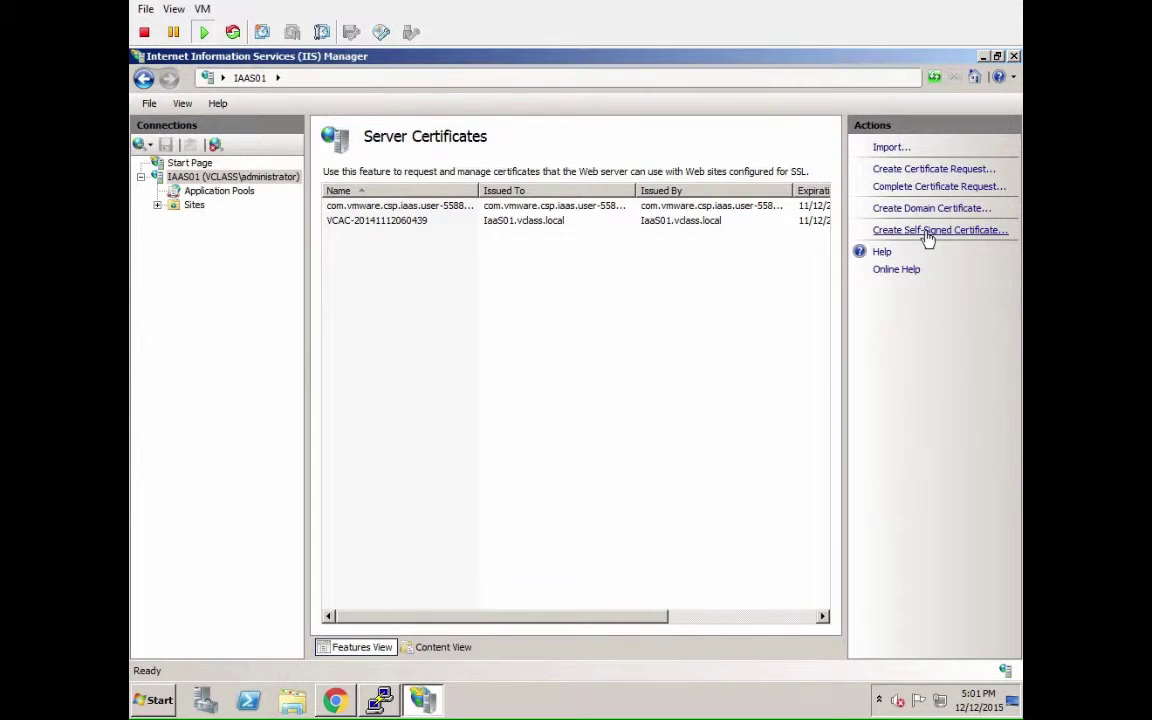
left_click(928, 231)
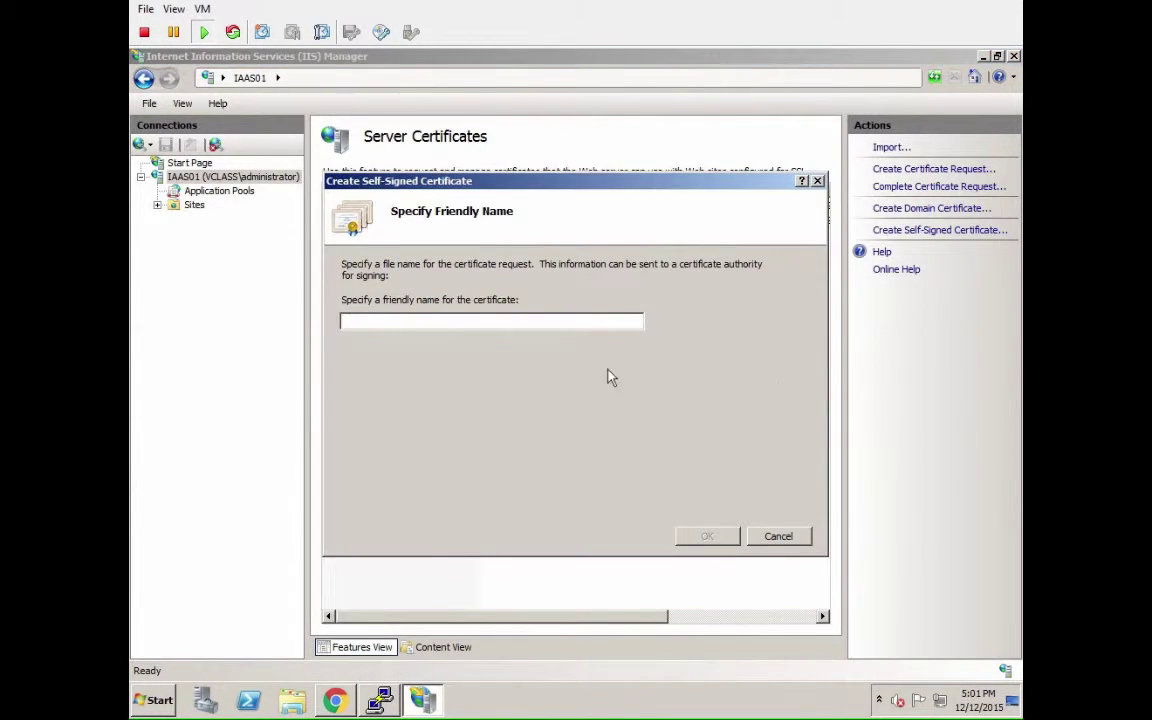
type("Iaa")
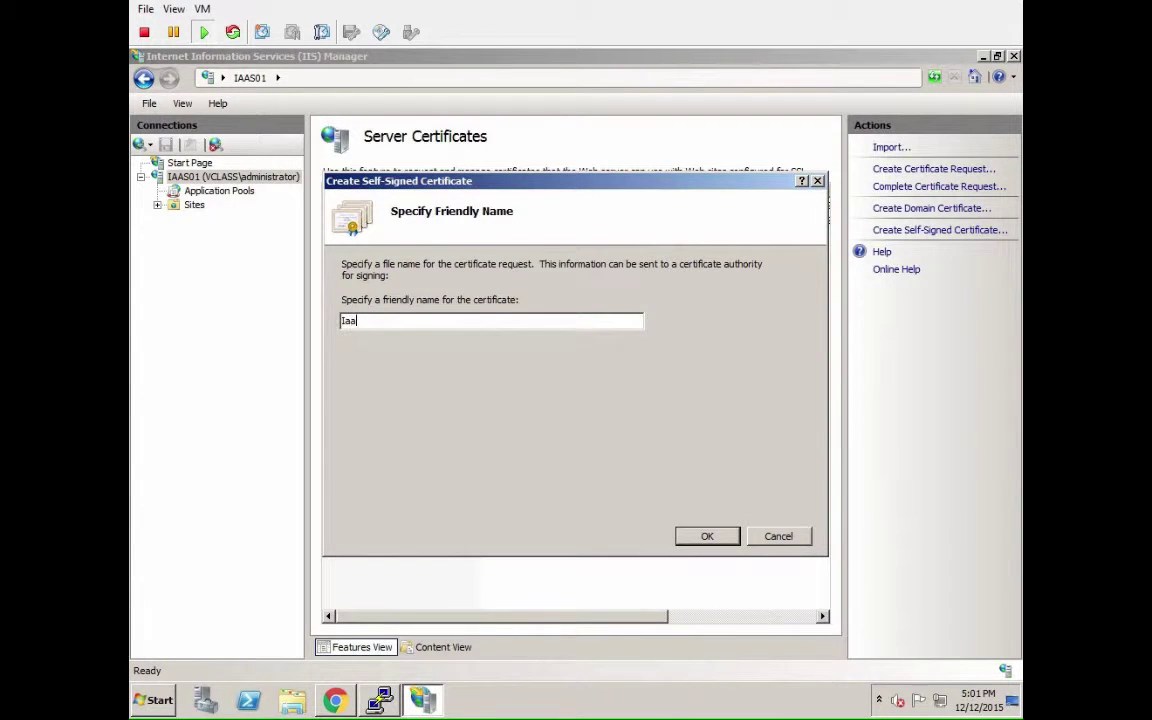
type("S01.vclass.local")
key("Return")
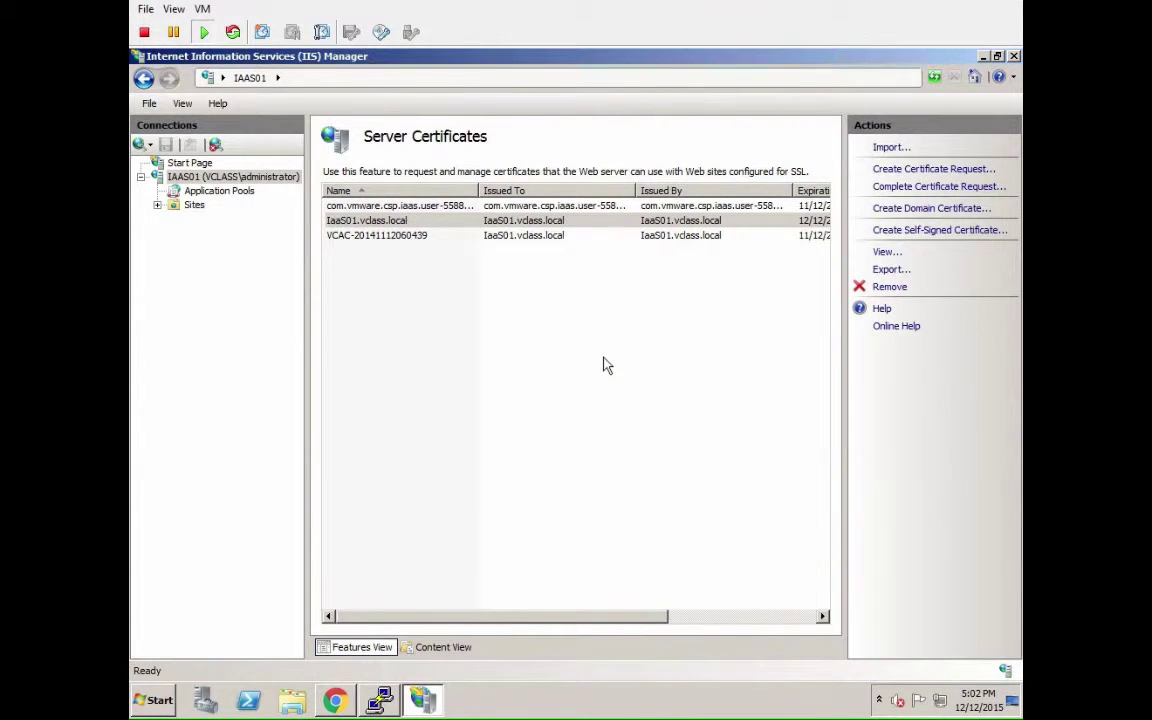
Select the Default Web Site's https binding on port 443.
left_click(158, 205)
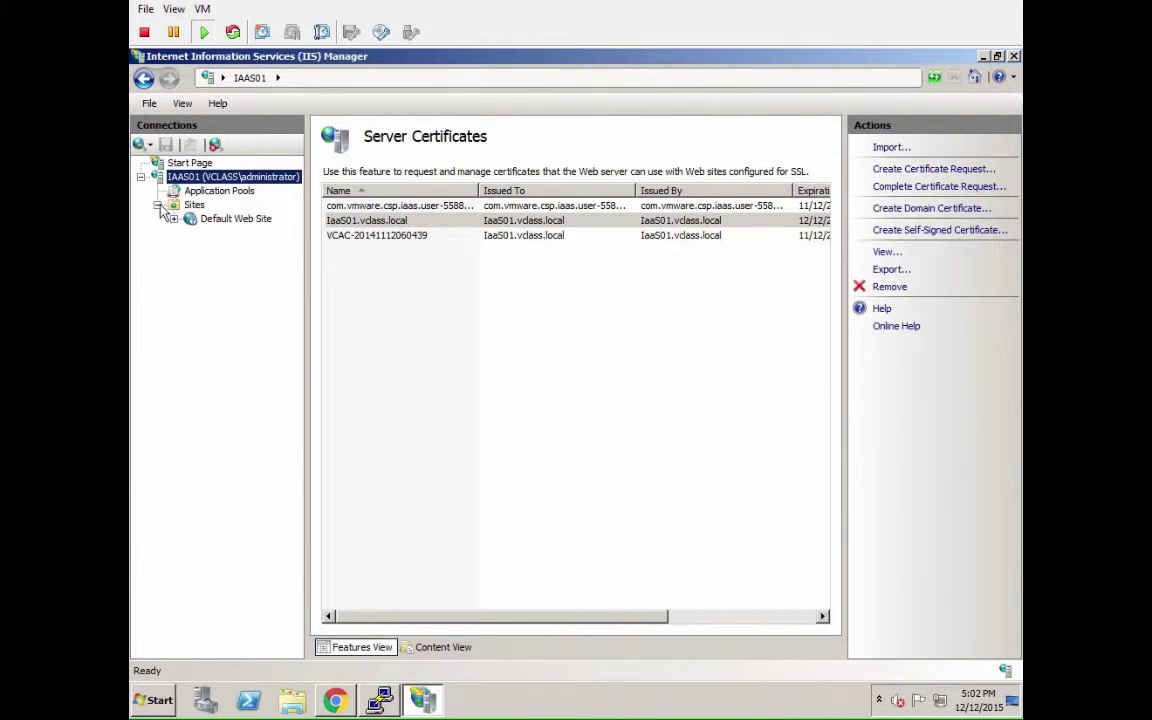
left_click(210, 219)
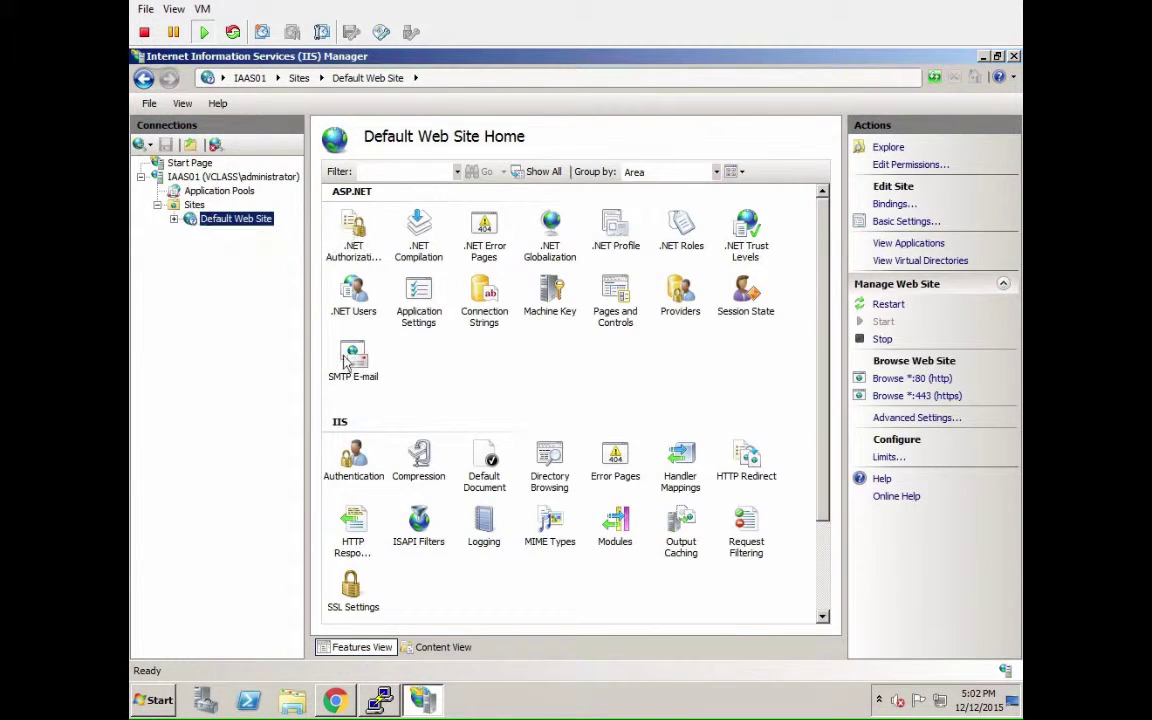
left_click(351, 590)
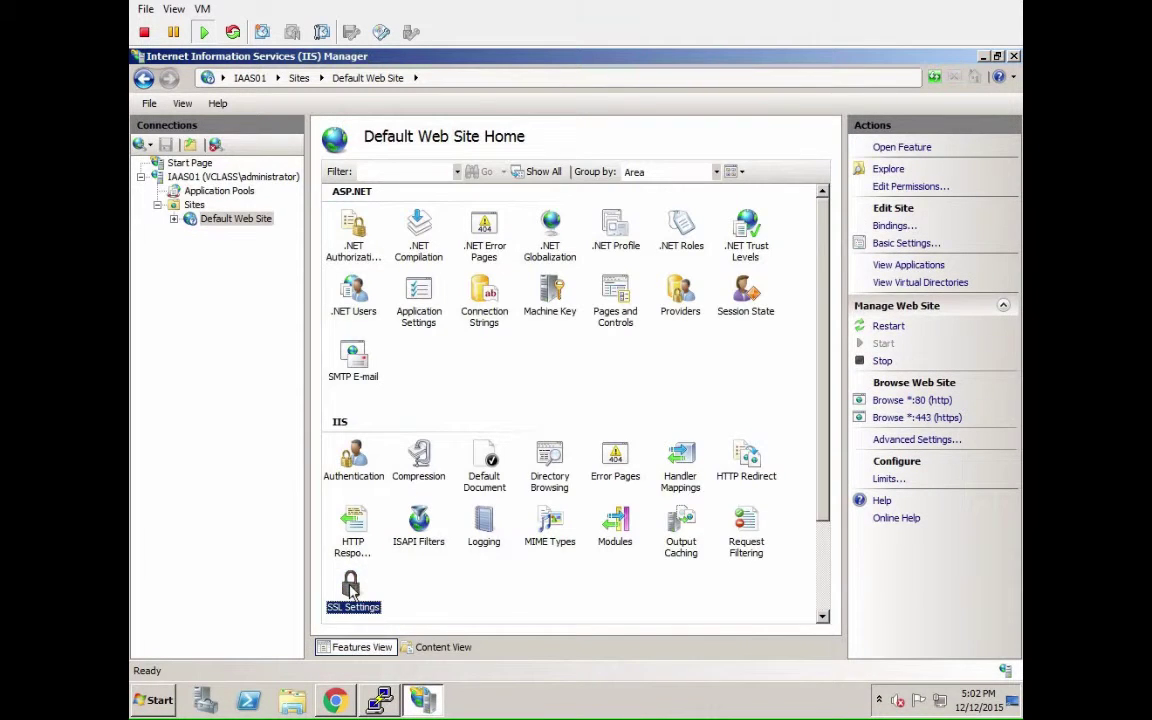
right_click(351, 590)
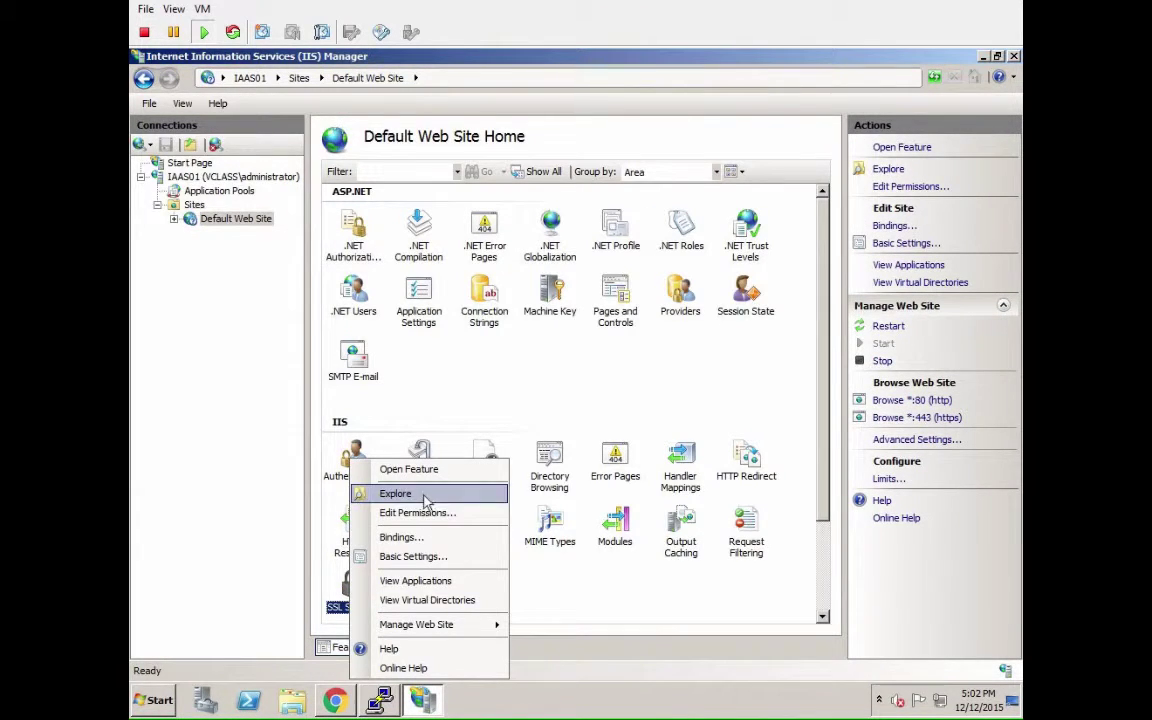
left_click(905, 230)
left_click(902, 228)
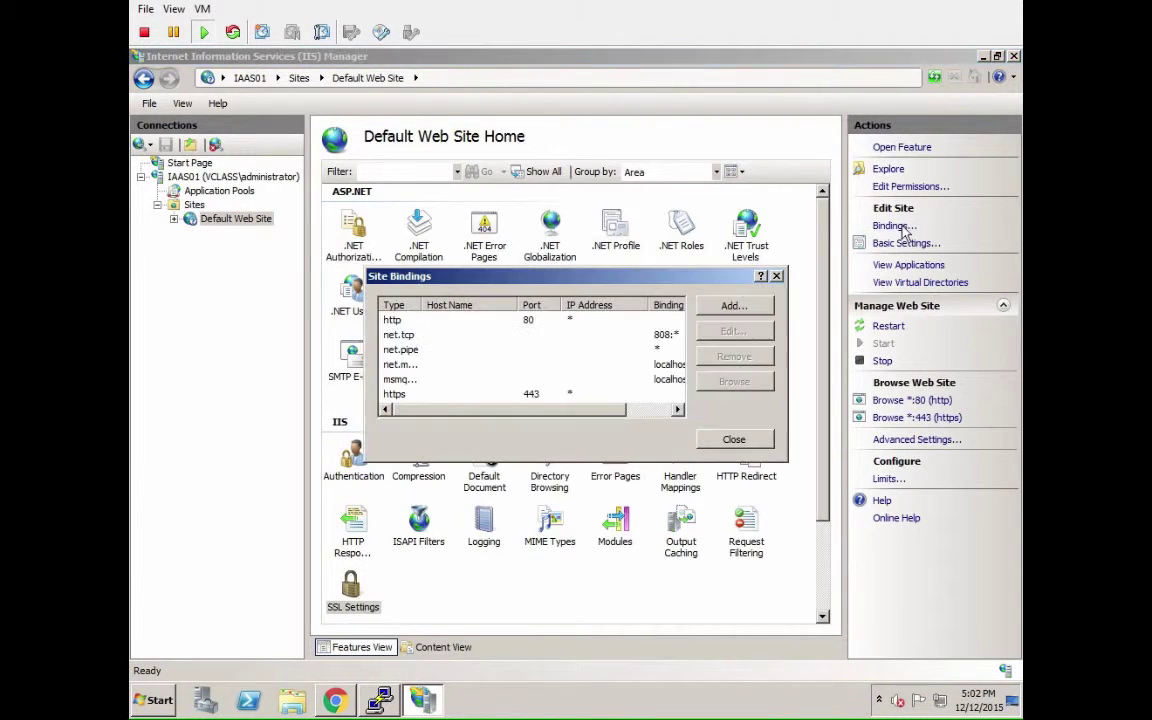
left_click(561, 396)
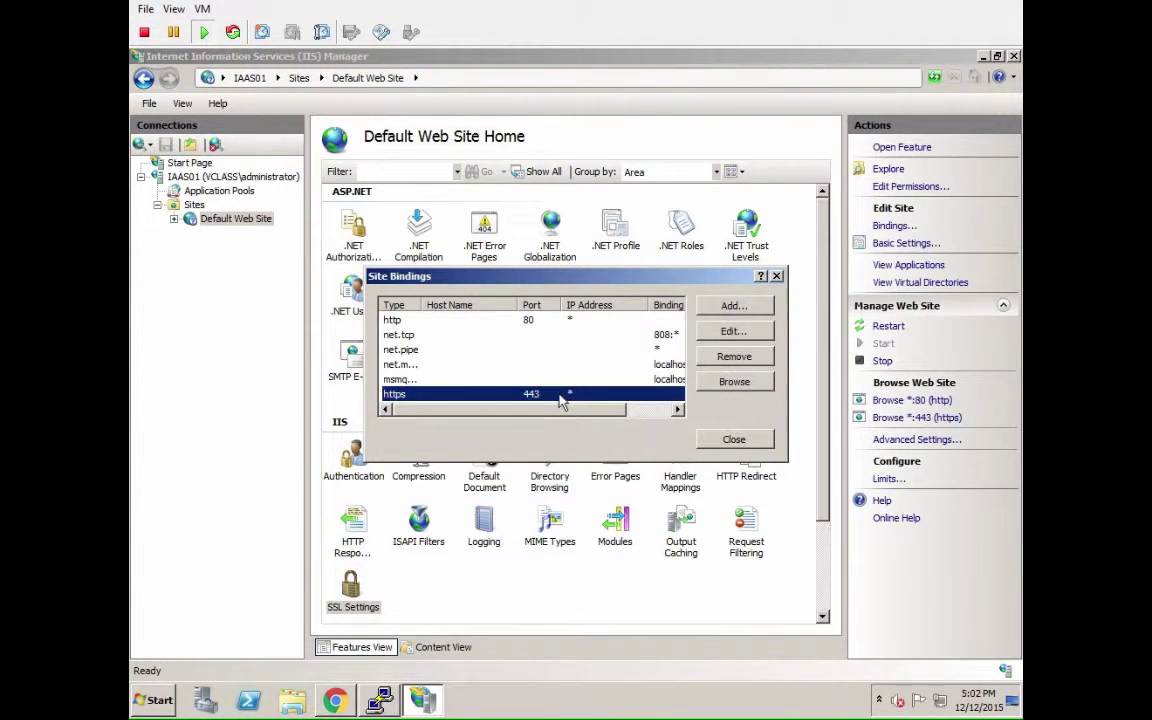
Assign the IaaS01.vclass.local certificate to the https 443 binding and restart the Default Web Site.
left_click(733, 331)
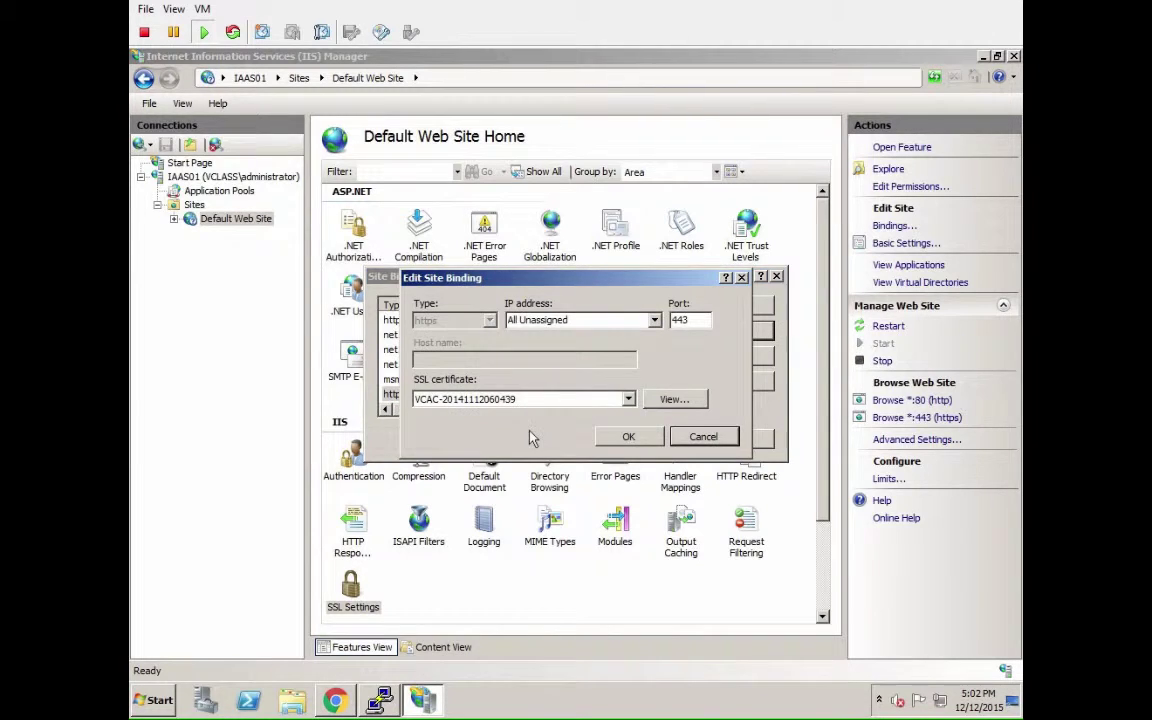
left_click(525, 399)
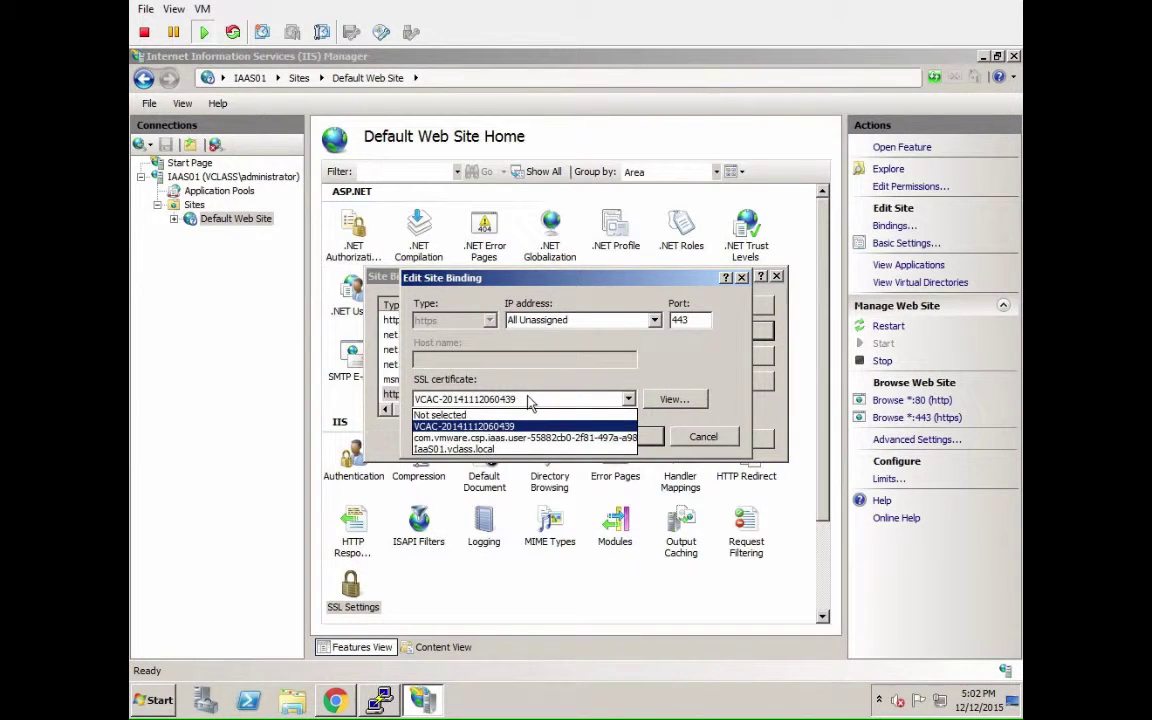
left_click(505, 449)
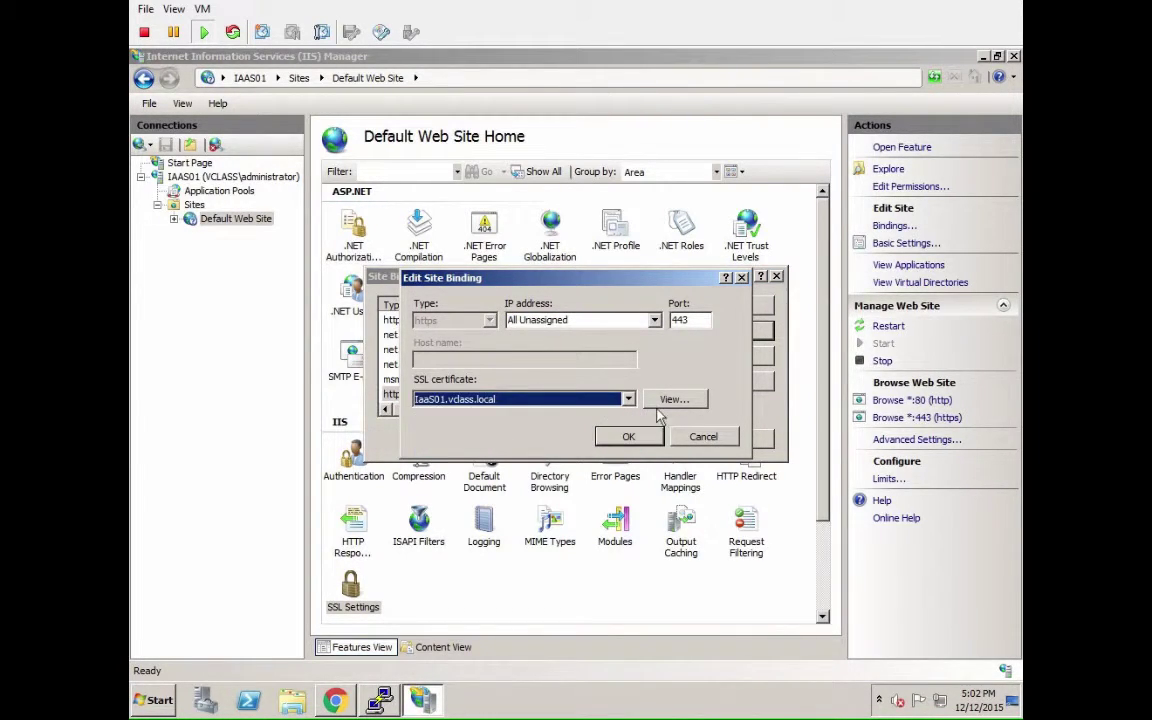
left_click(628, 436)
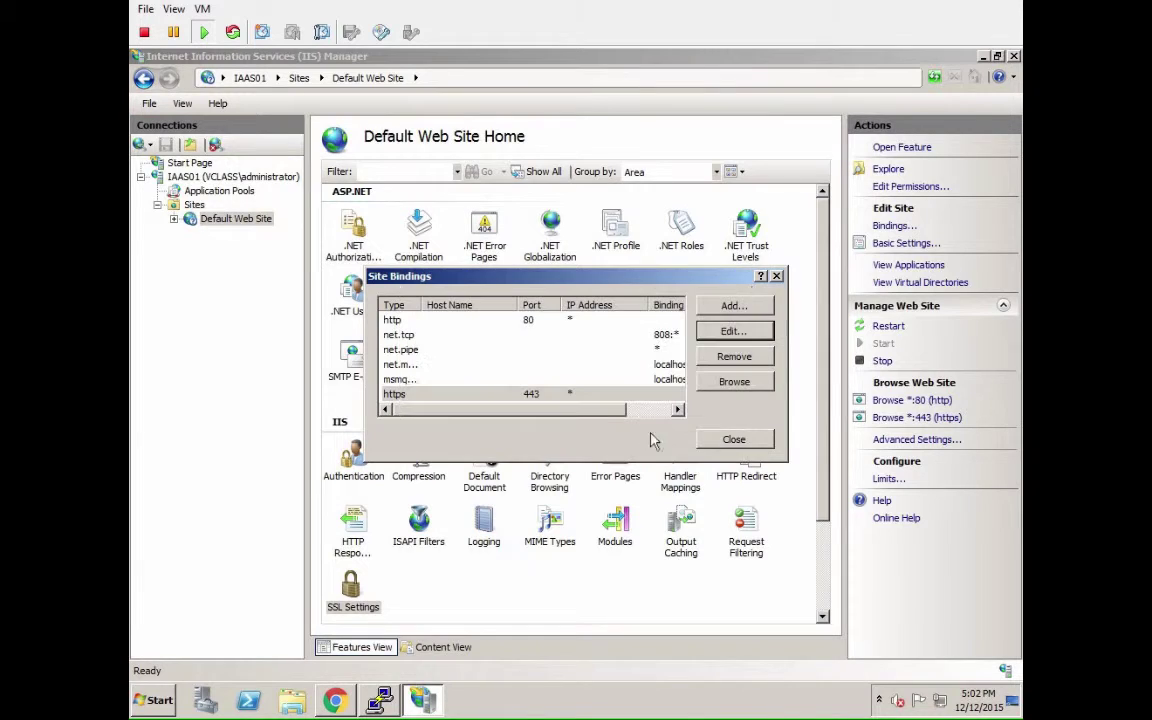
left_click(733, 442)
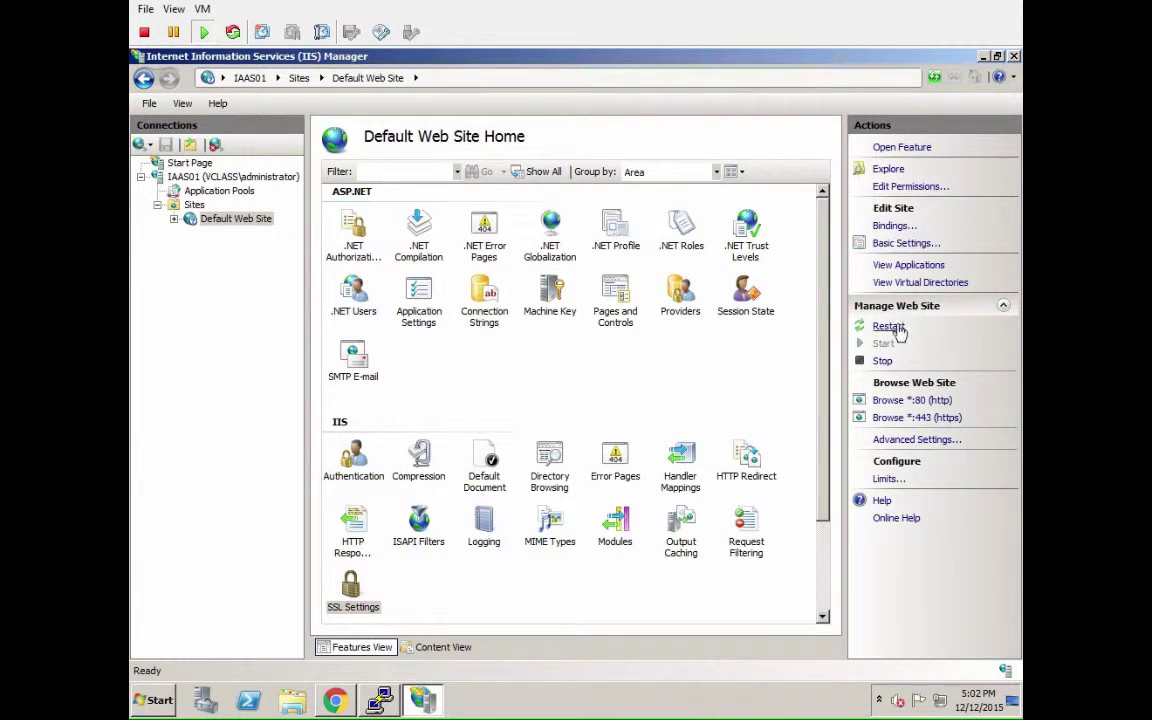
left_click(888, 327)
left_click(226, 178)
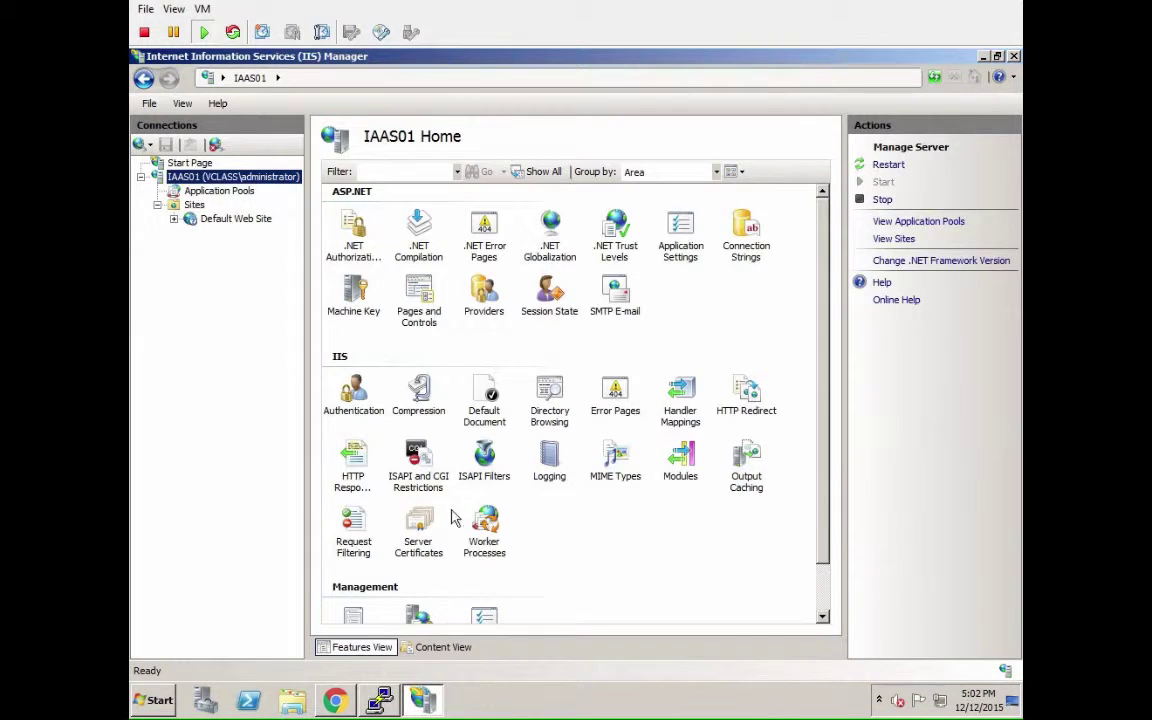
left_click(420, 525)
double_click(420, 525)
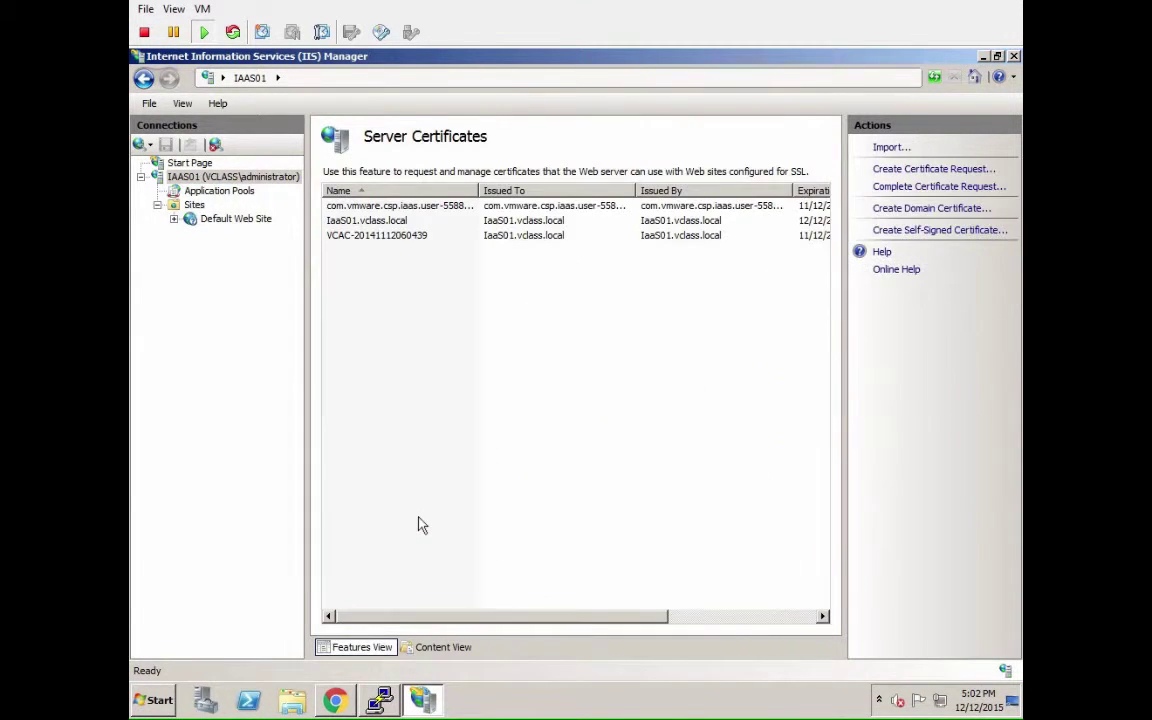
left_click(497, 237)
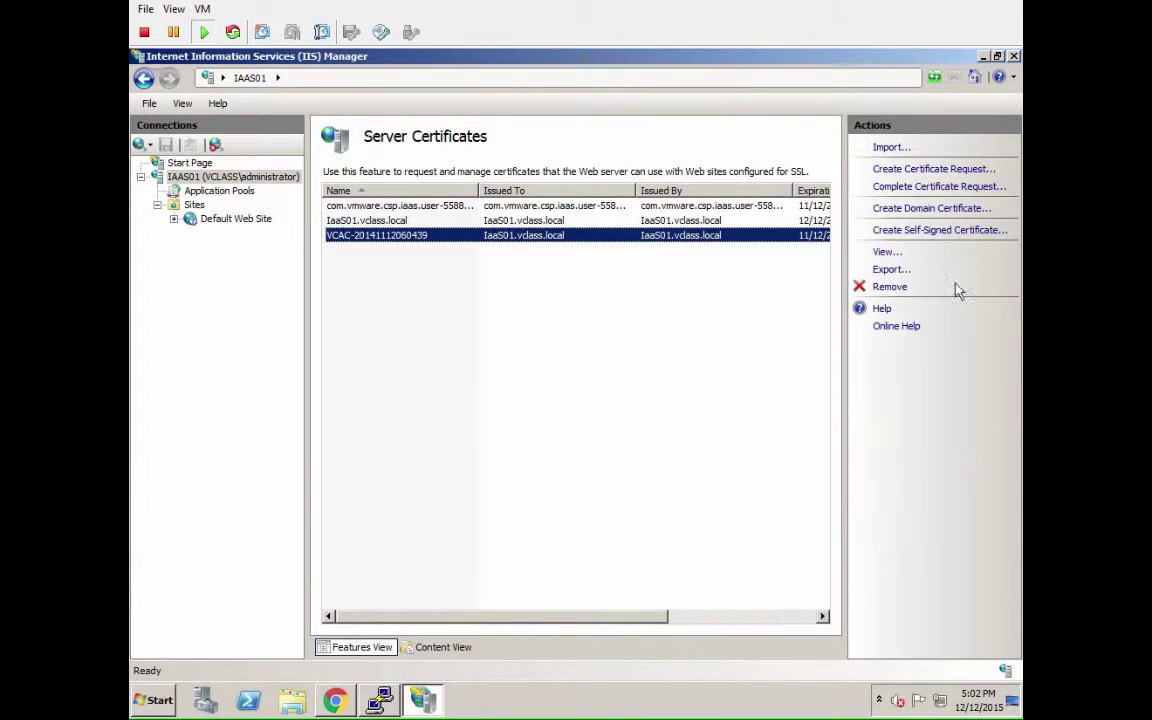
left_click(889, 287)
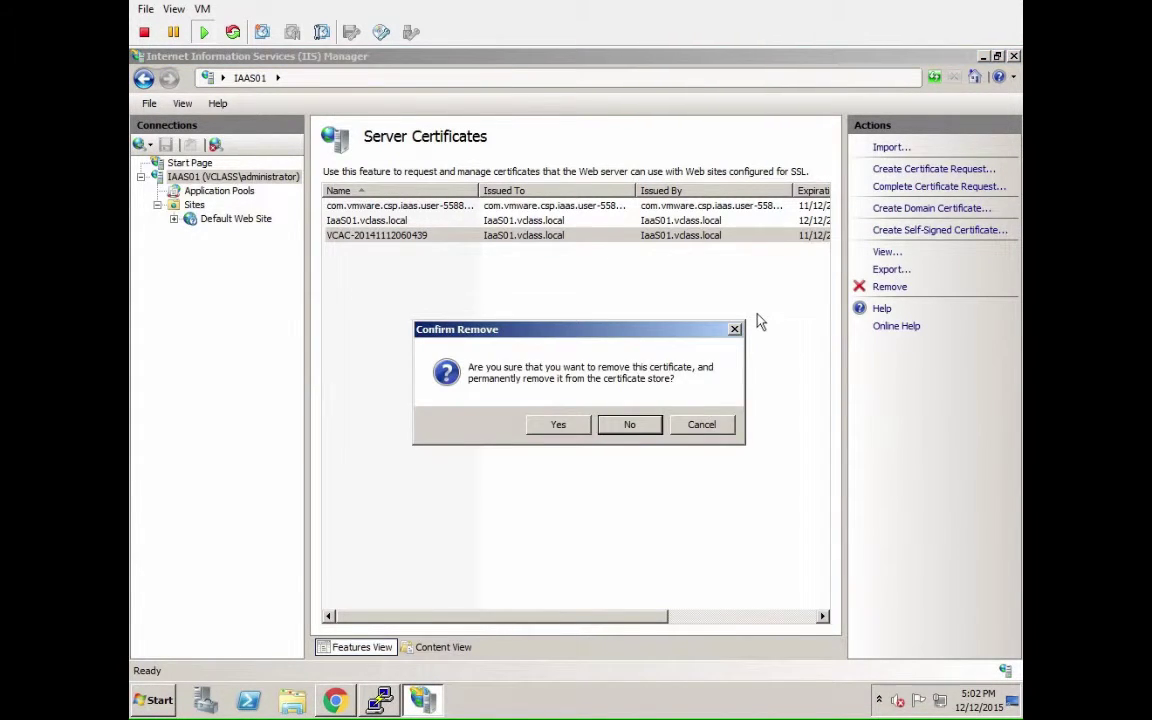
left_click(572, 424)
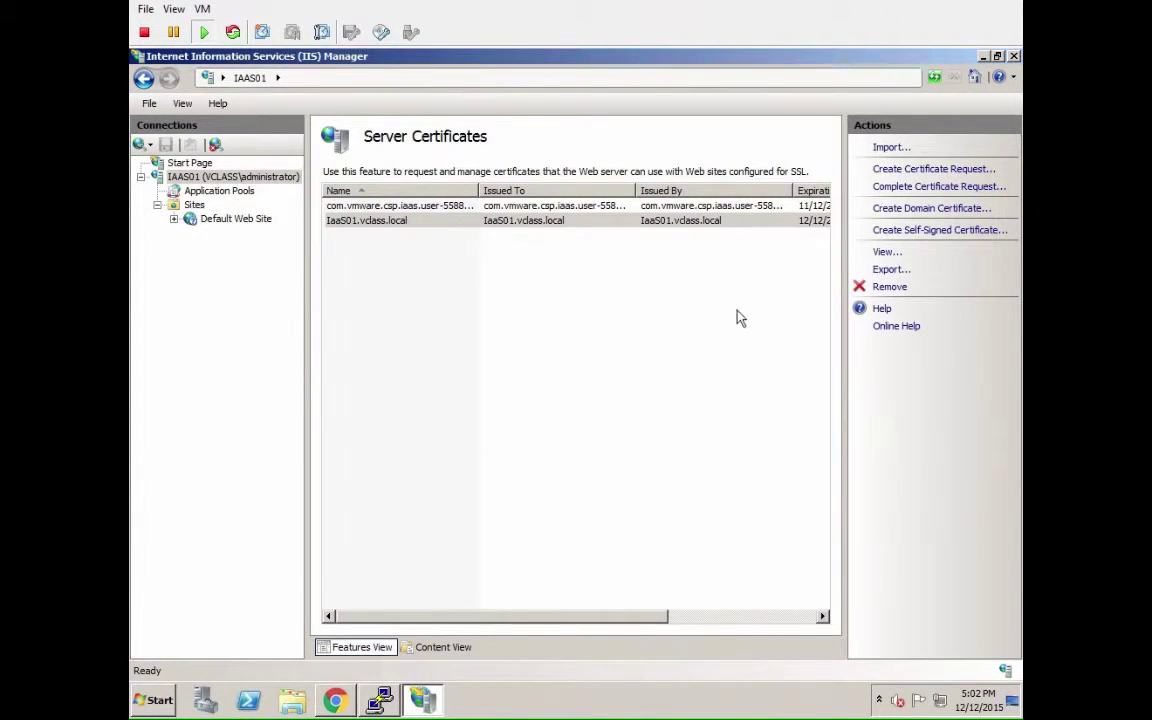
left_click(205, 178)
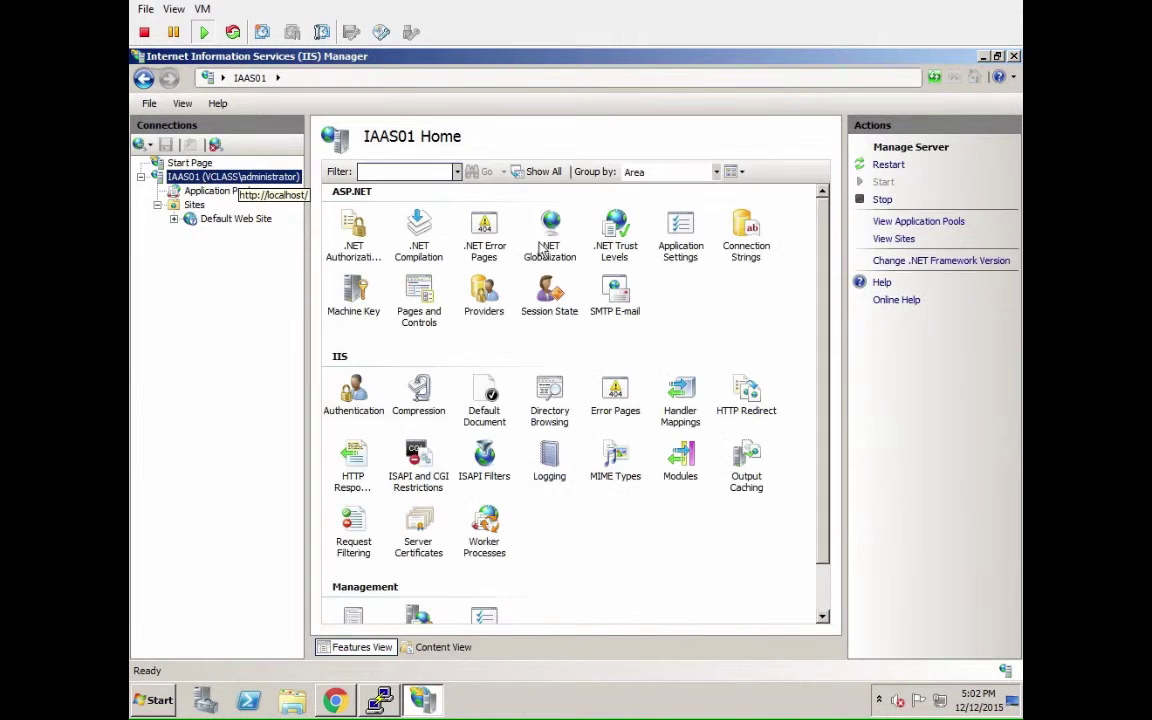
left_click(897, 167)
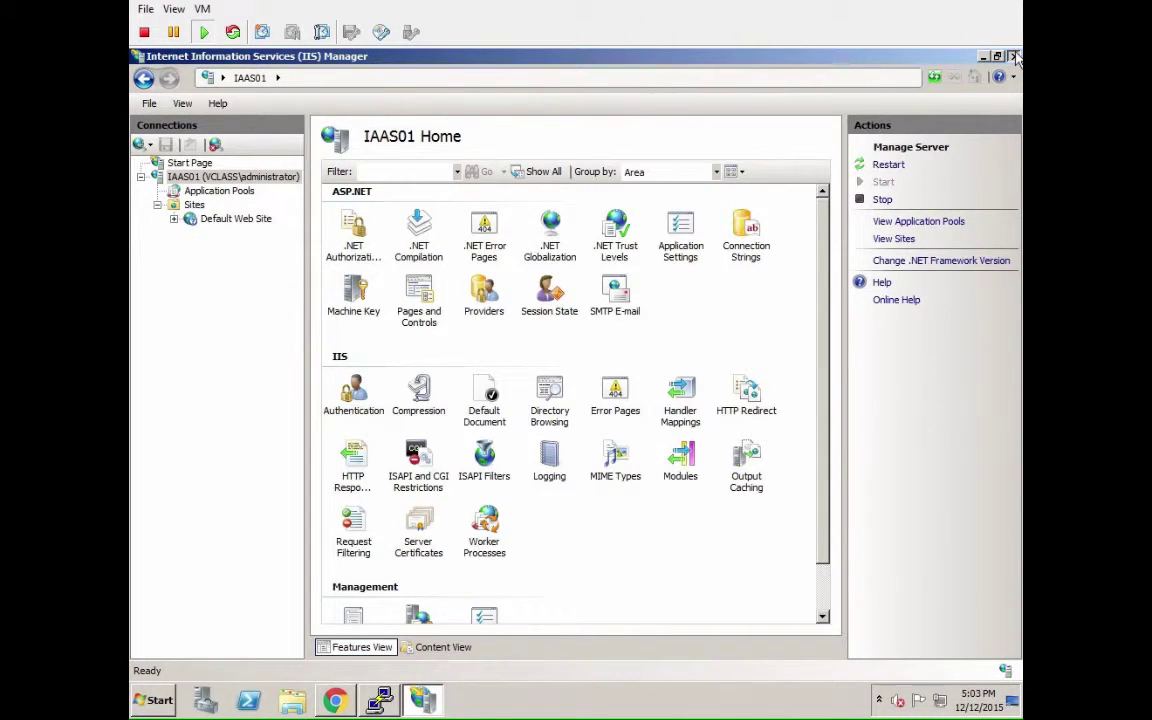
Close IIS Manager and launch an administrator Command Prompt.
left_click(1014, 57)
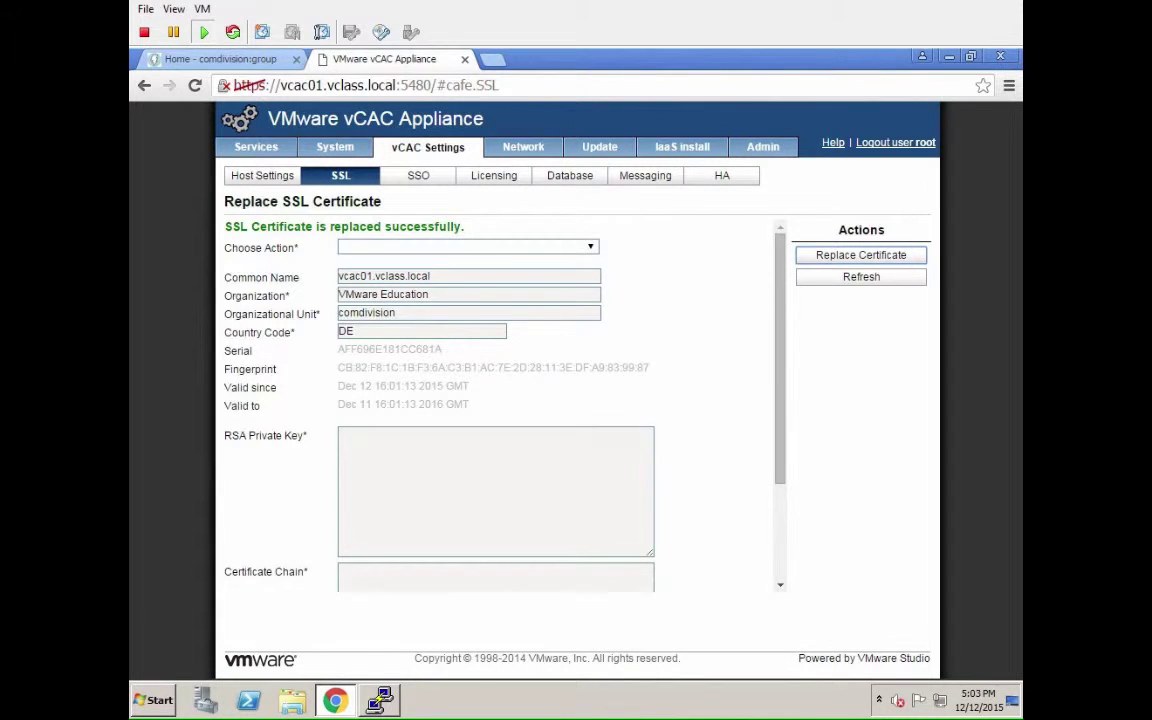
left_click(157, 702)
left_click(207, 370)
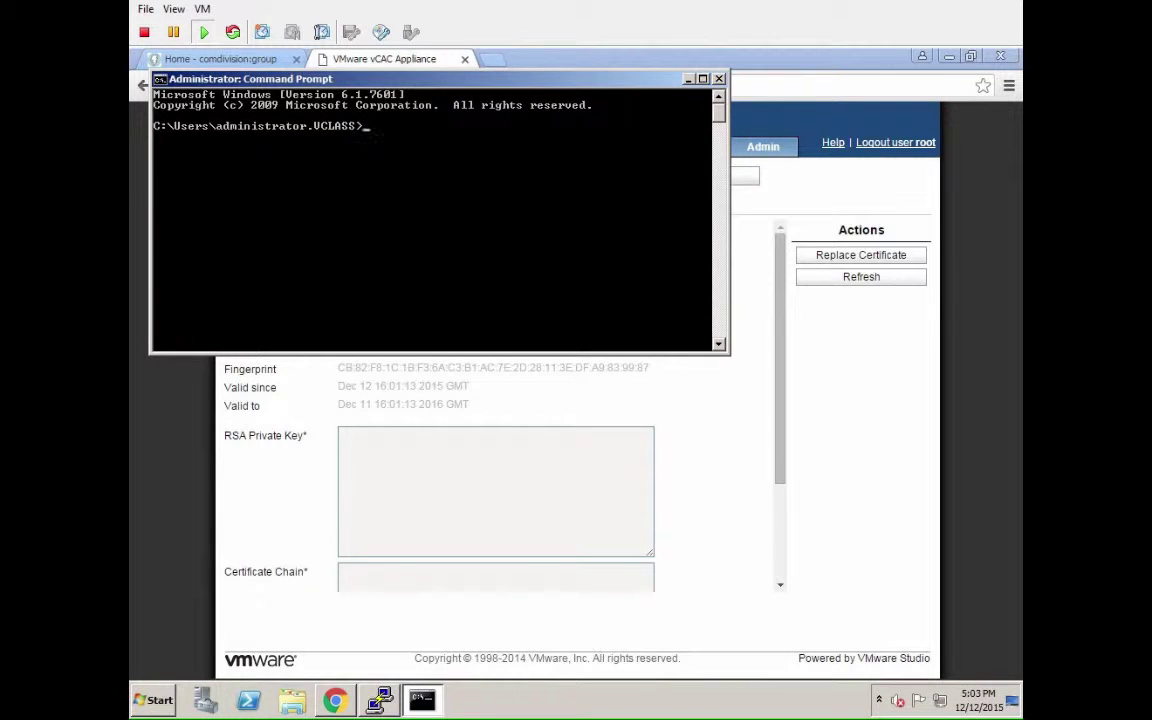
Change into C:\Program Files (x86)\VMware\vCAC\Server\Model Manager Data\Cafe and begin typing 'vcac-config.'.
type("cd")
type(" \"C:\\")
type("Prog")
key("Tab")
key("Tab")
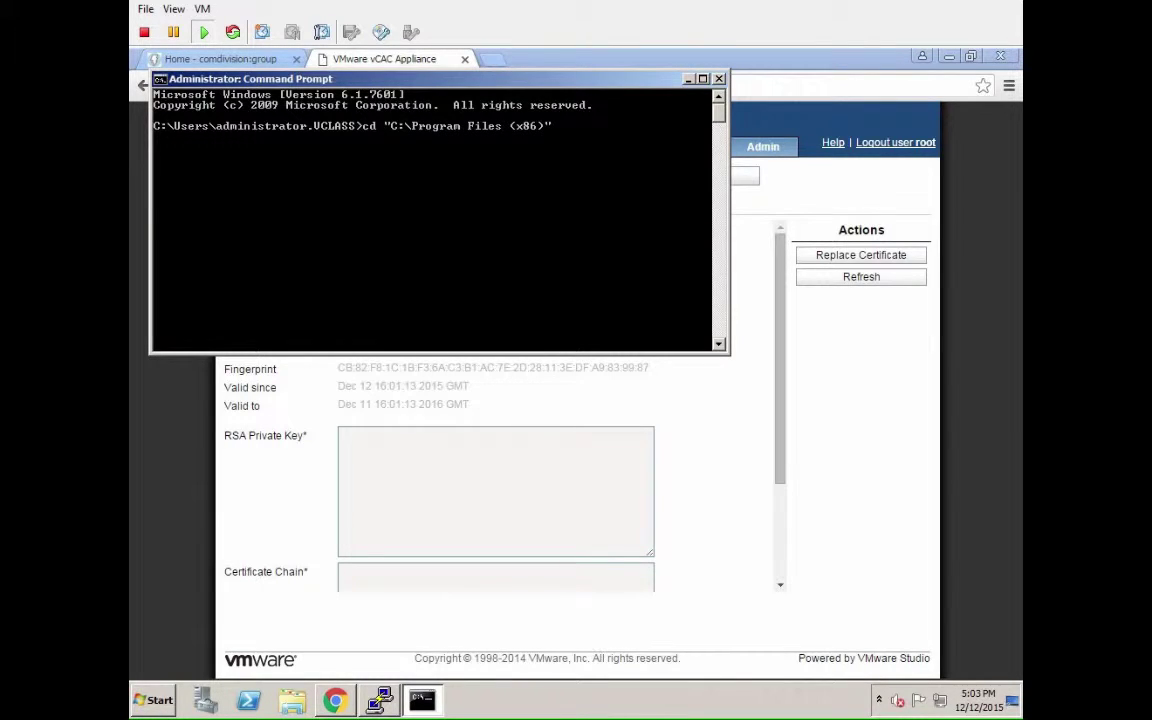
type("\\vmw")
key("Tab")
type("\\vca")
key("Tab")
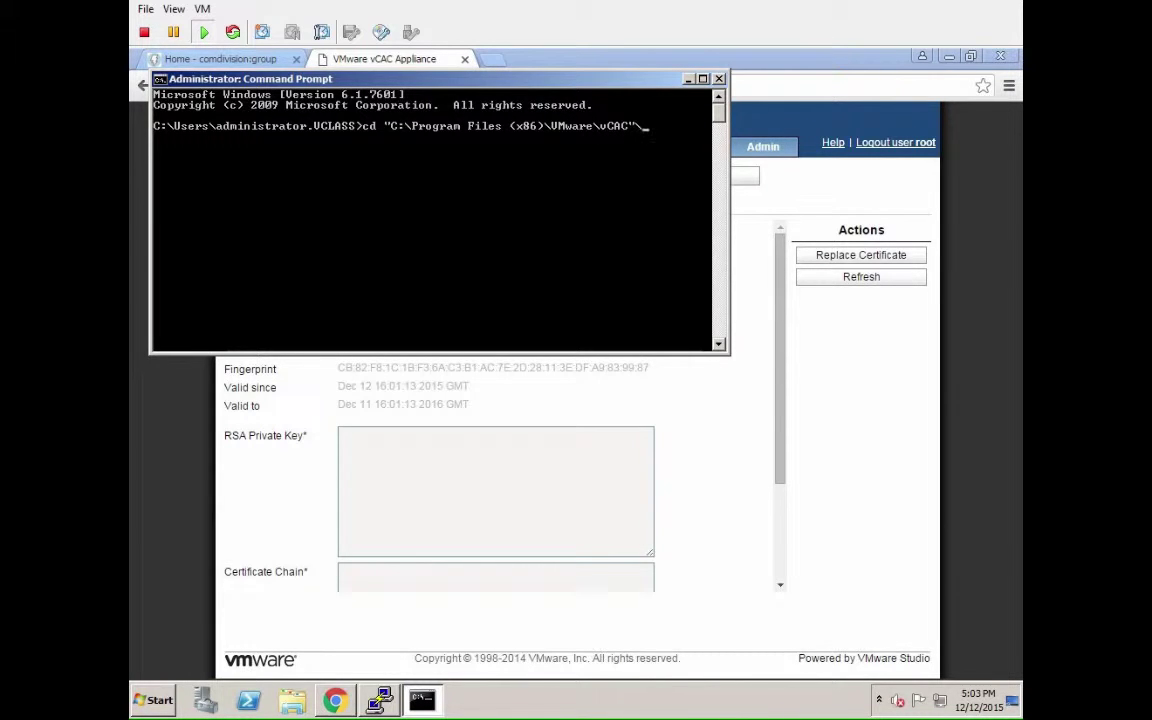
type("\\Use")
key("Tab")
type("\\mod")
key("Tab")
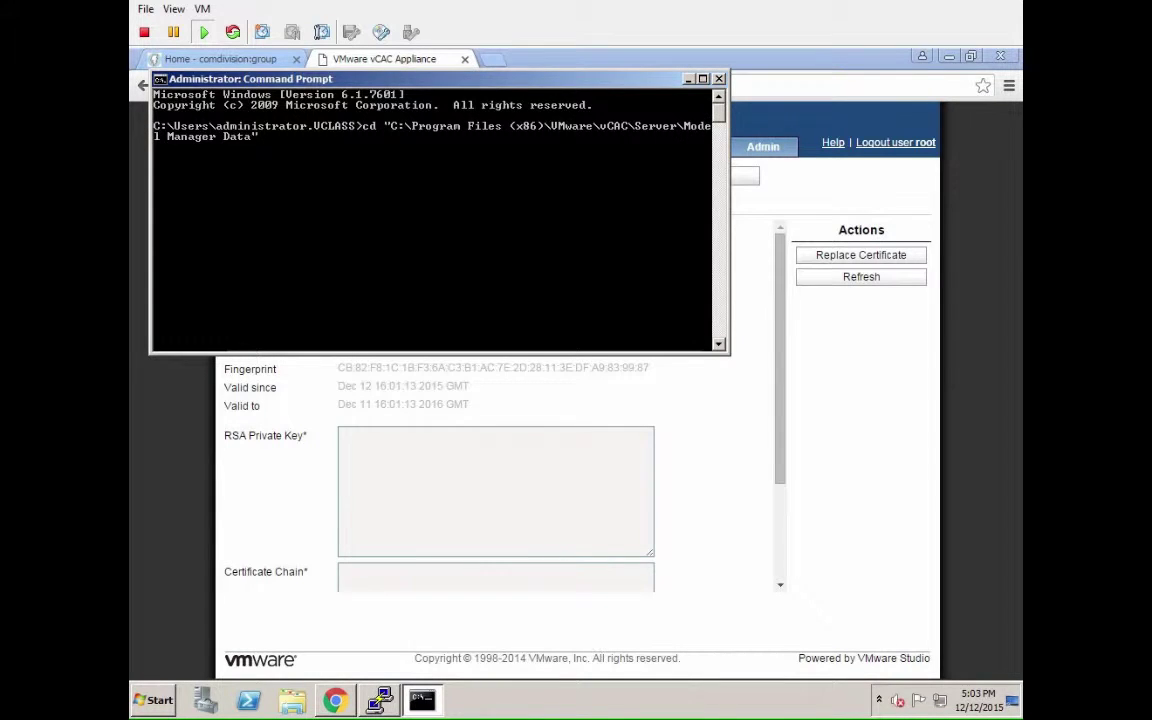
type("\\ca")
key("Tab")
key("Return")
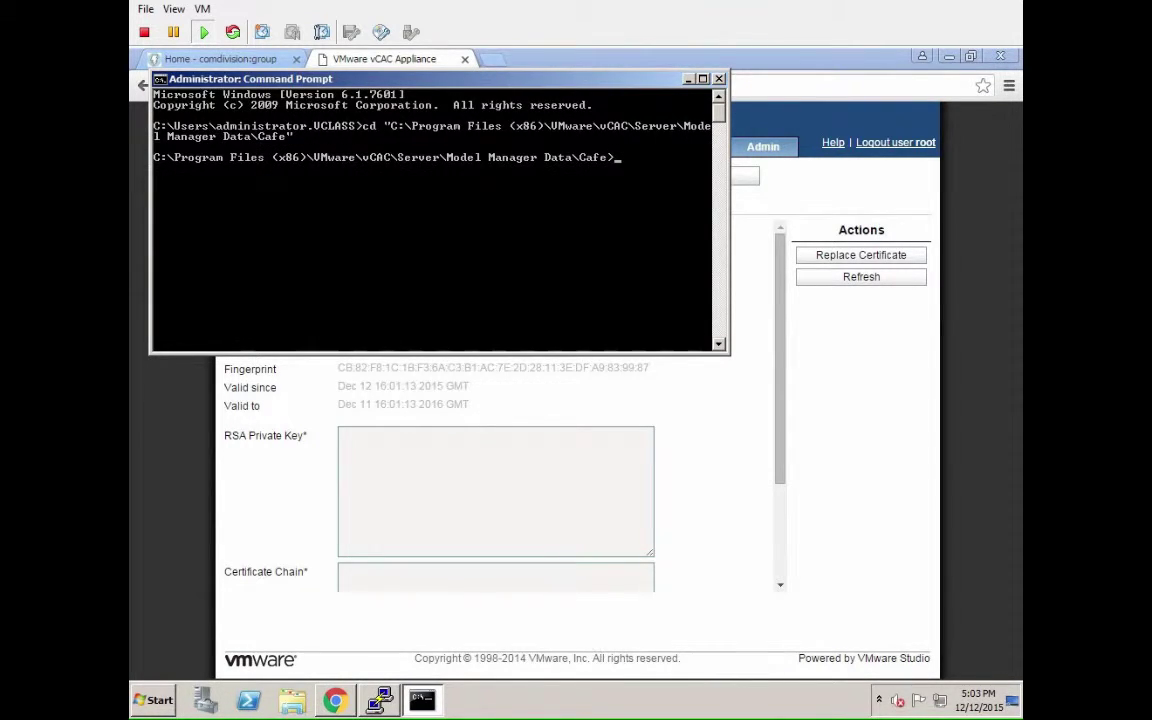
type("vcac-config.")
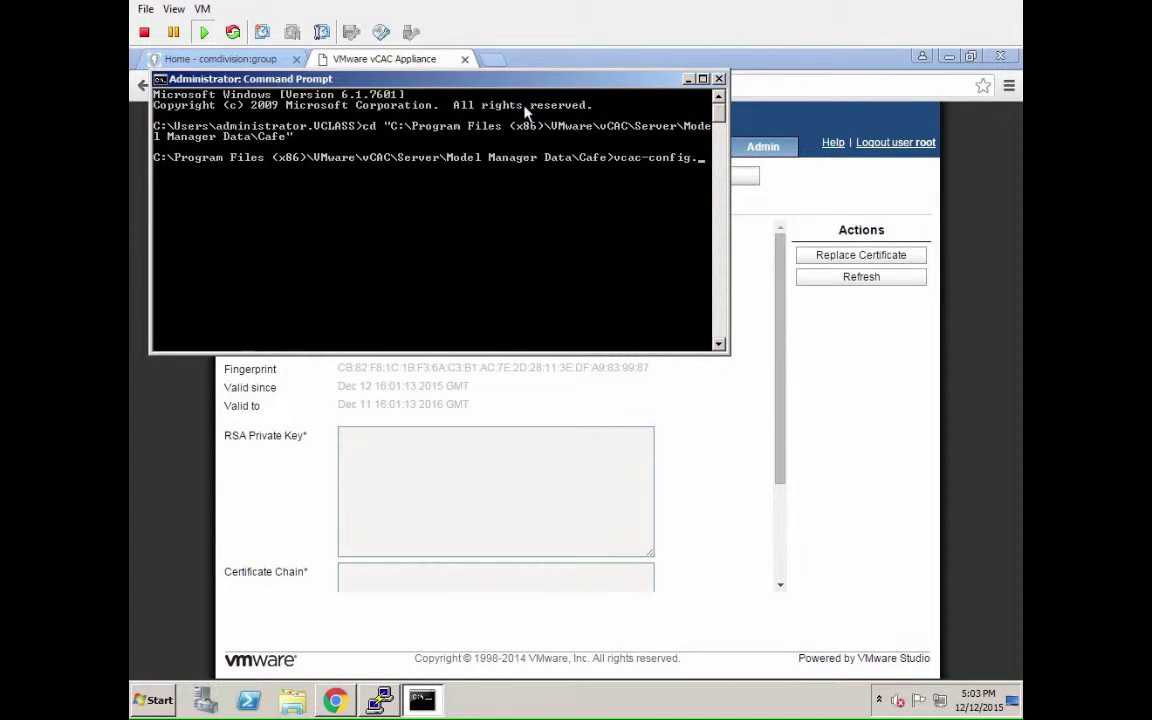
Resize the console to 140 by 50 while extending the prompt to 'vcac-config.exe -'.
left_click(159, 79)
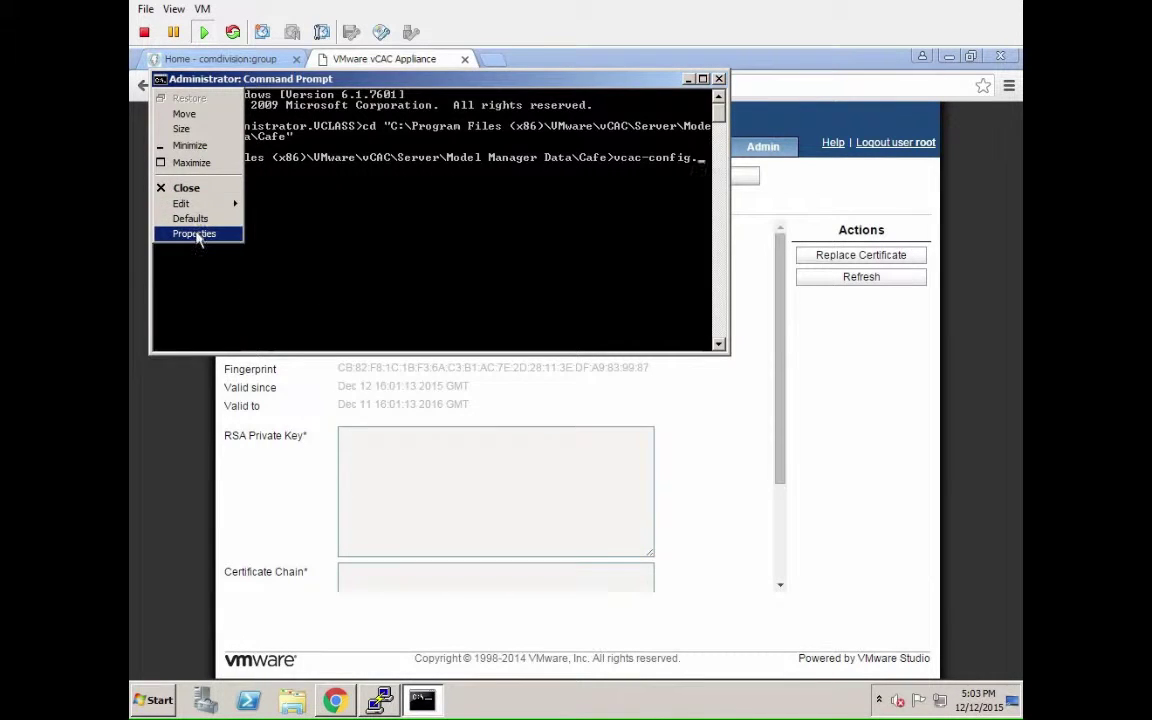
left_click(197, 236)
left_click(280, 122)
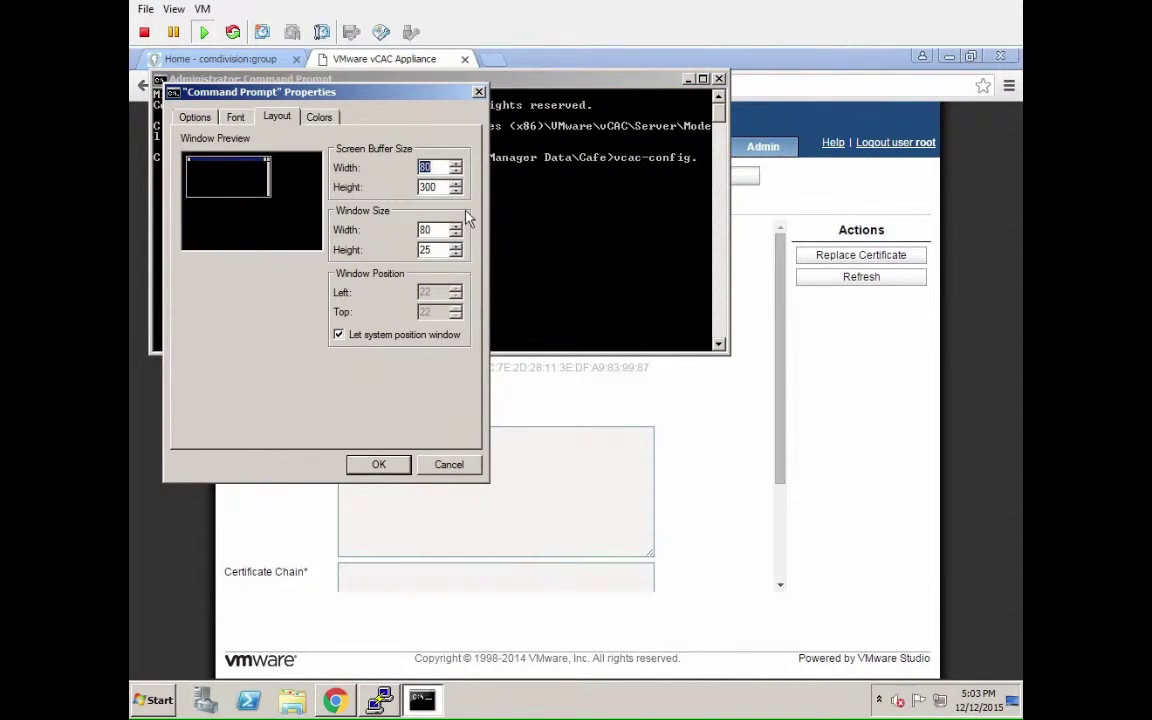
type("140")
key("Tab")
key("Tab")
type("140")
key("Tab")
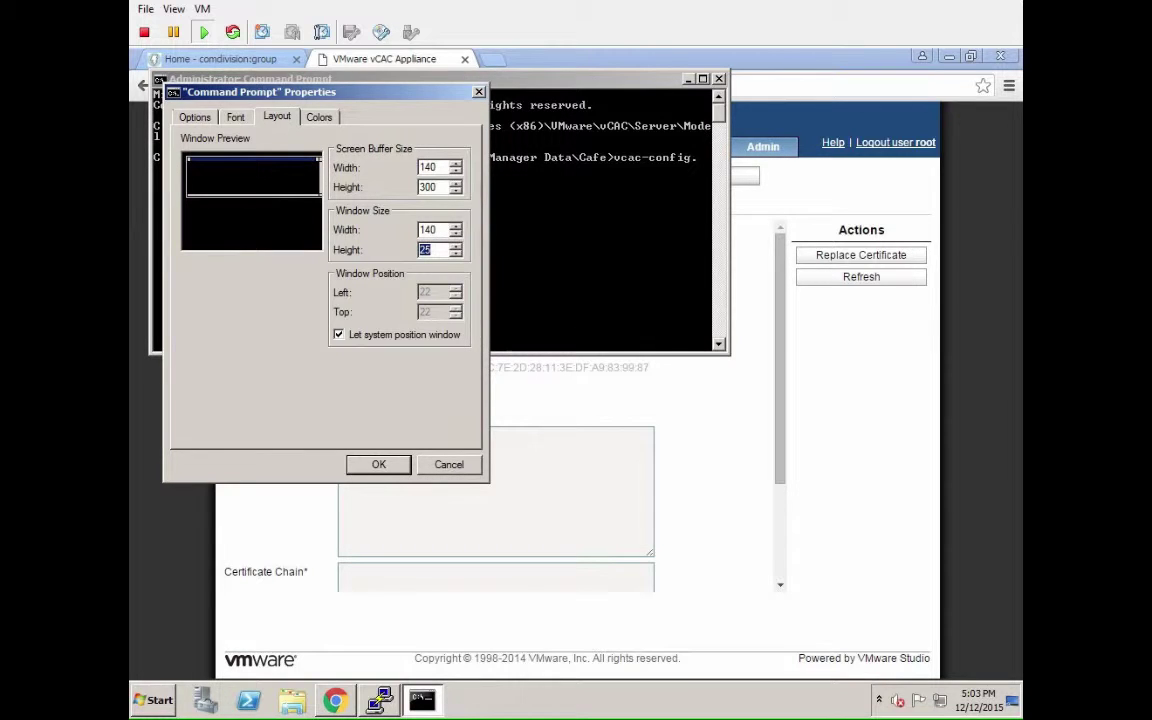
type("50")
key("Return")
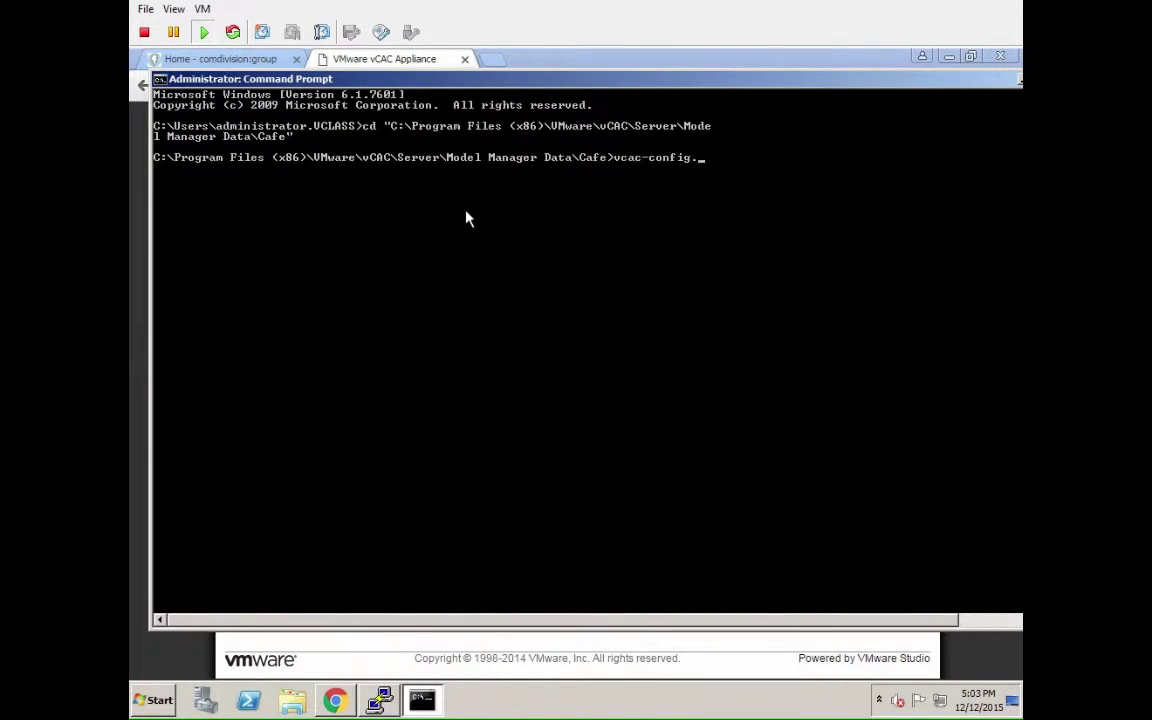
left_click_drag(500, 83, 480, 76)
type("exe")
left_click_drag(617, 82, 604, 82)
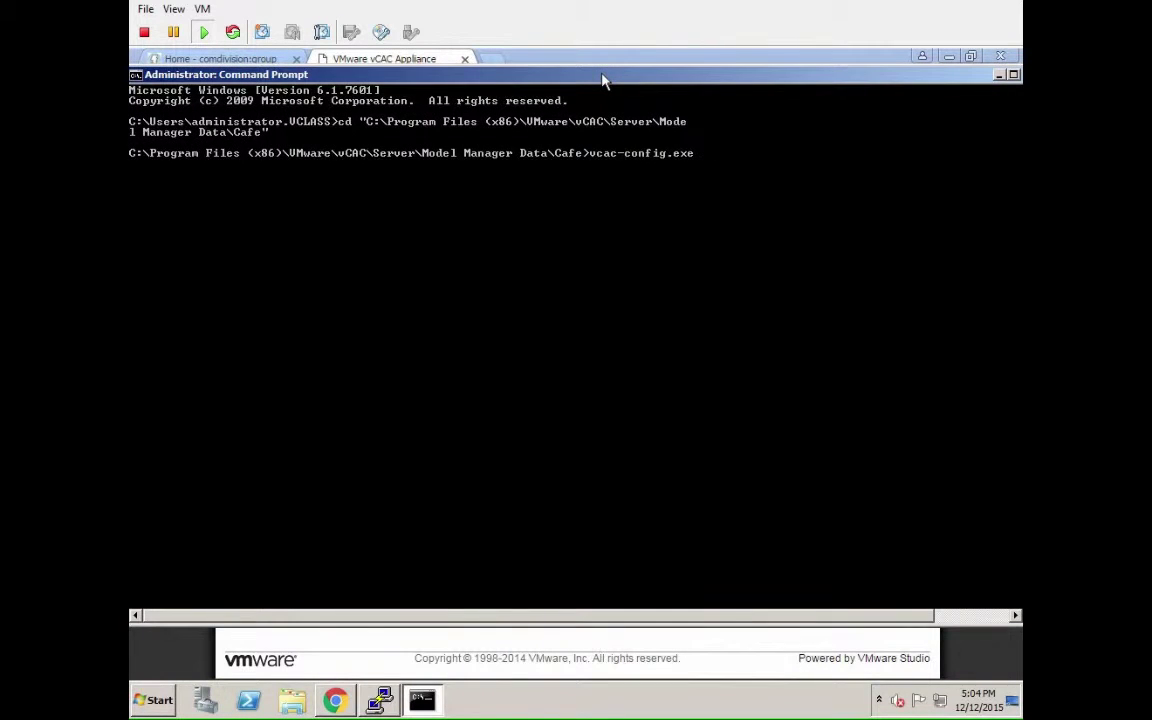
type("-")
Set the console's window width and screen buffer width to 120 columns.
left_click(136, 75)
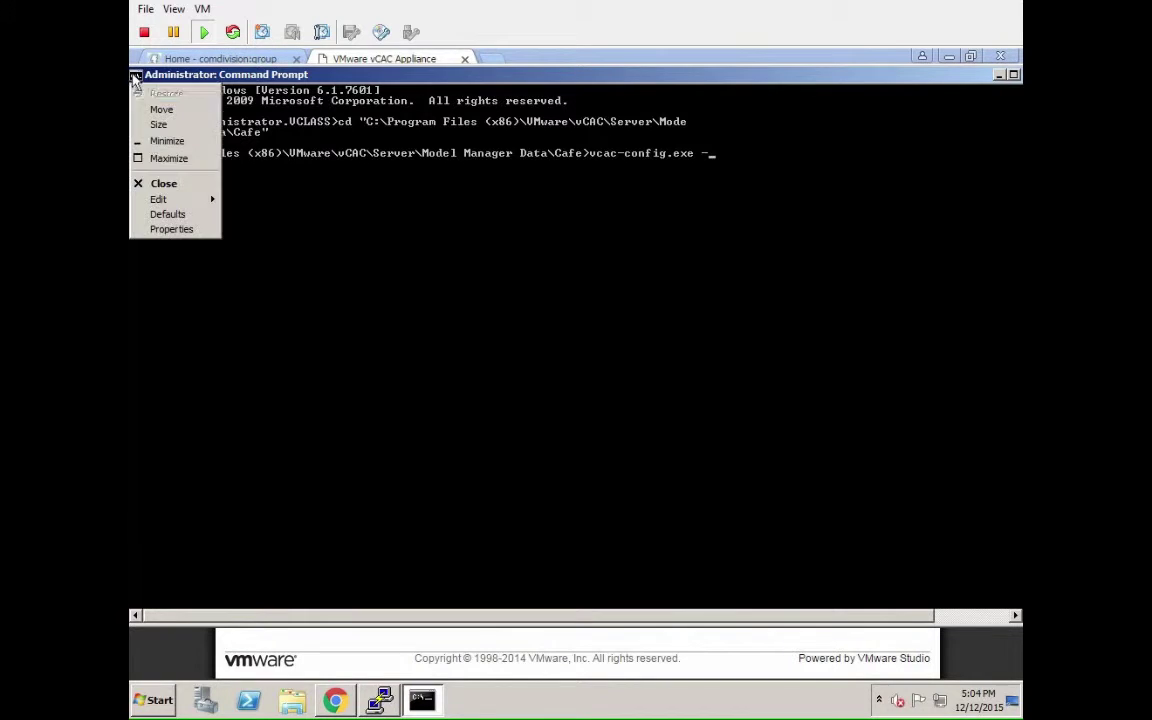
left_click(171, 230)
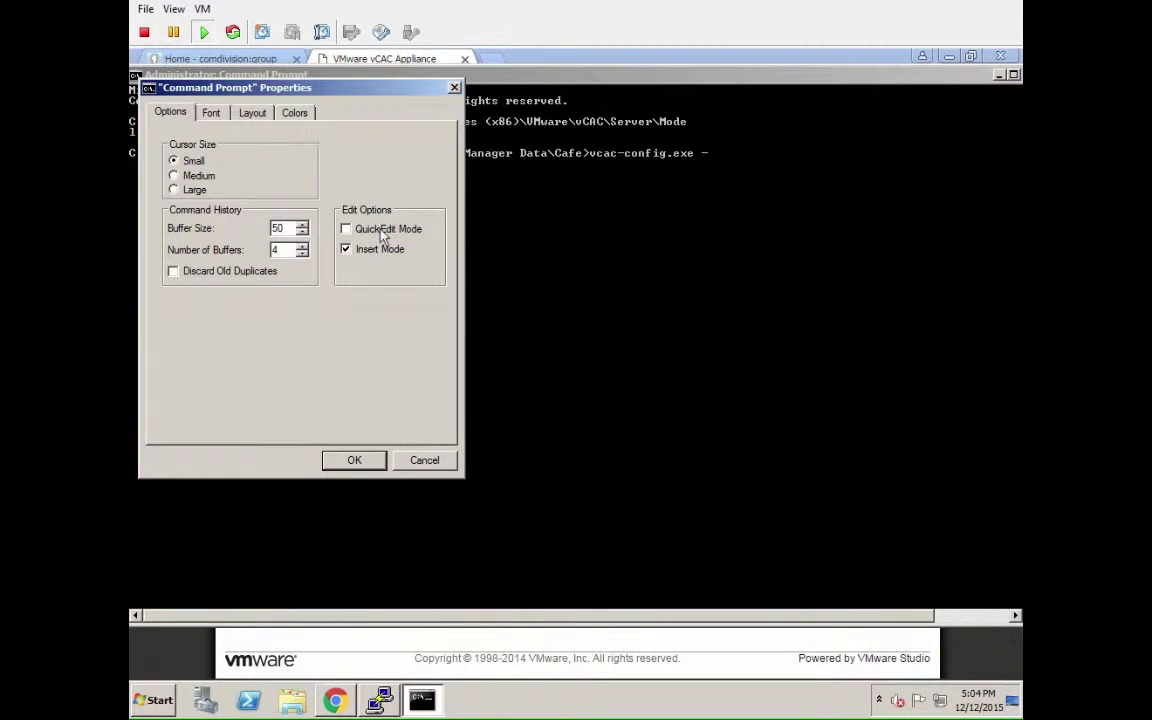
left_click(262, 113)
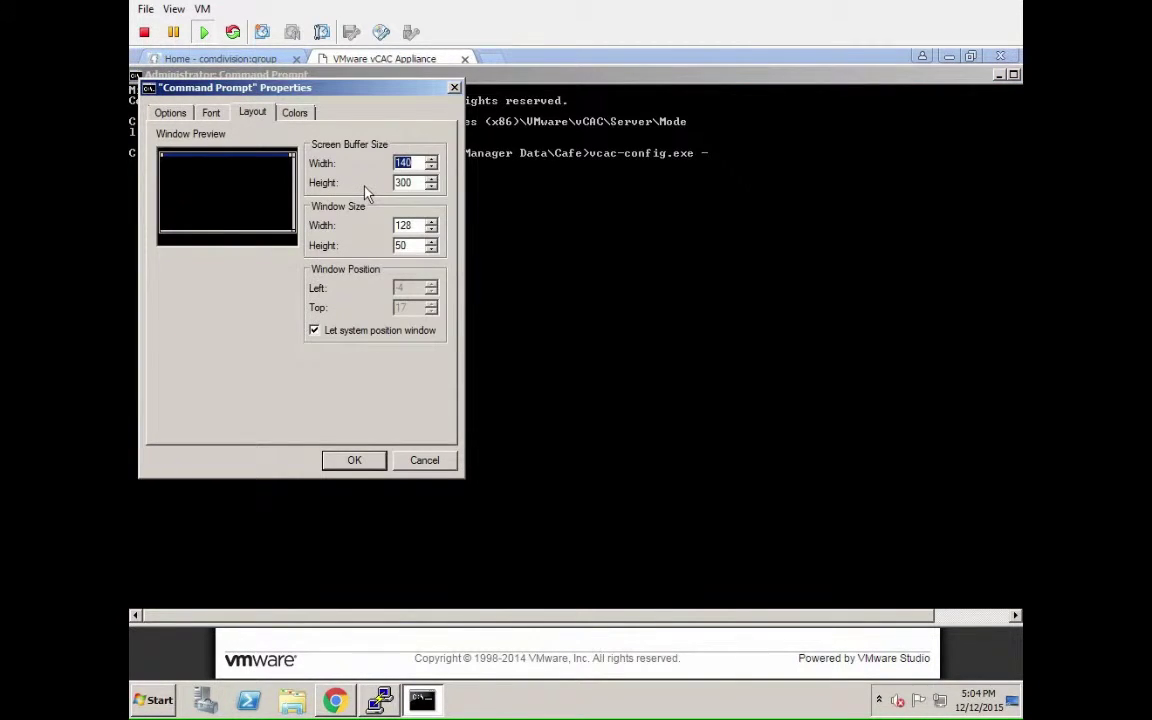
key("Tab")
key("Tab")
type("120")
key("shift+Tab")
key("shift+Tab")
type("120")
key("Return")
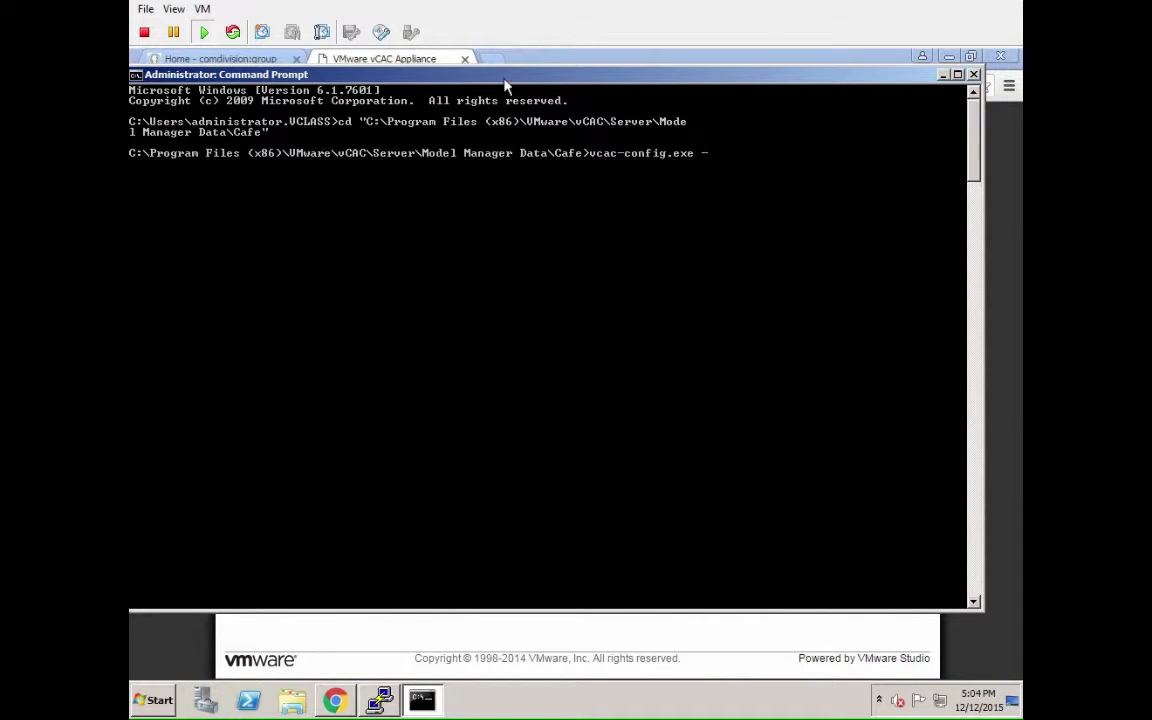
left_click_drag(499, 75, 531, 73)
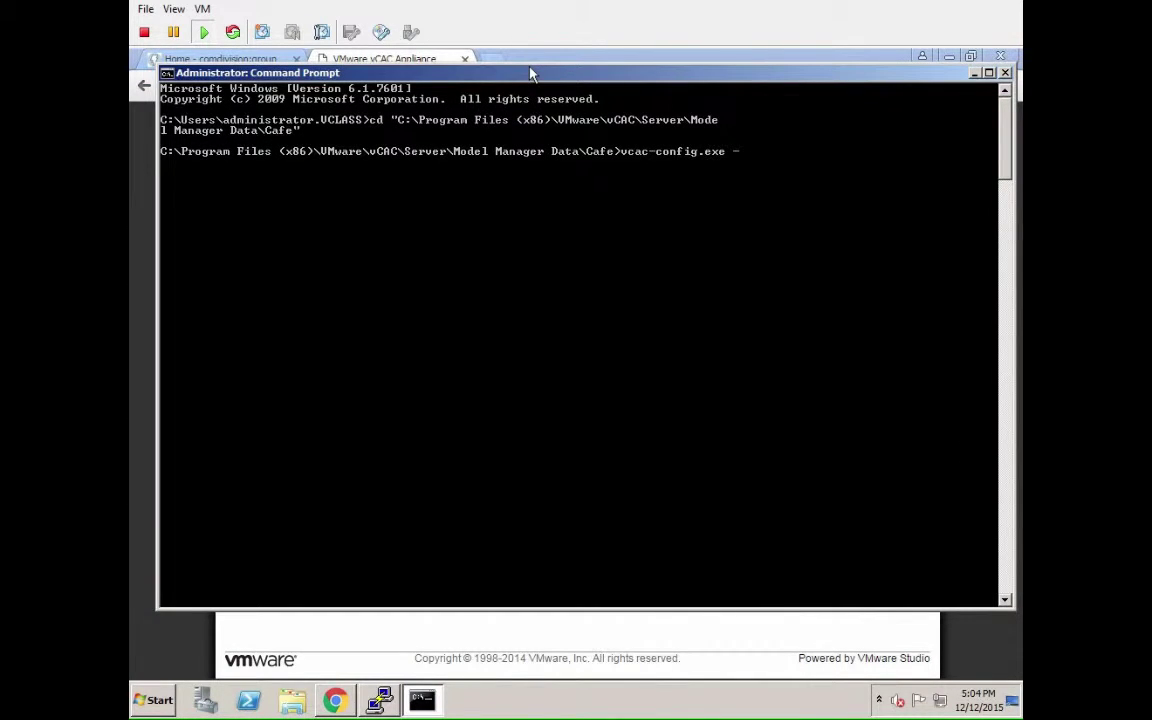
Run 'vcac-config.exe UpdateServerCertificates -d vcac -s IaaS01.vclass.local -v' after correcting a mistyped start.
type("d")
type(" v")
type("cac")
type(" -s IaaS01.")
key("BackSpace")
key("BackSpace")
key("BackSpace")
key("BackSpace")
key("BackSpace")
key("BackSpace")
key("BackSpace")
key("BackSpace")
key("BackSpace")
key("BackSpace")
key("BackSpace")
key("BackSpace")
key("BackSpace")
key("BackSpace")
key("BackSpace")
key("BackSpace")
key("BackSpace")
key("BackSpace")
type("UpdateServerCertificate")
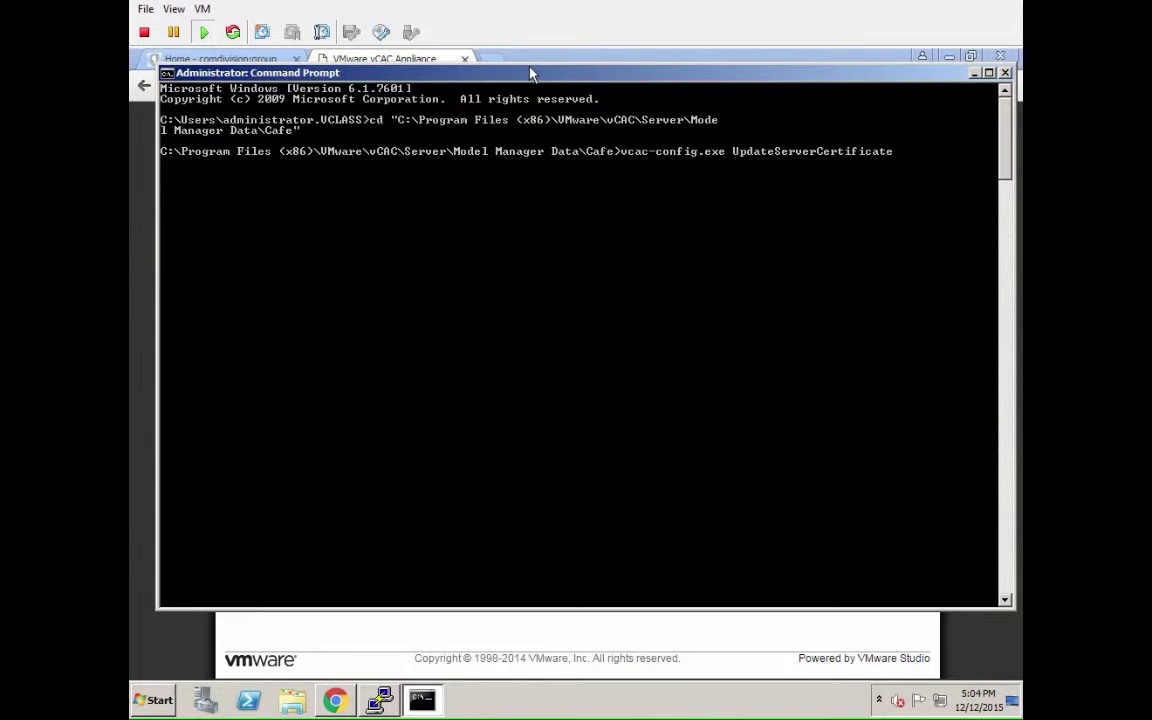
type("s -d vcac -s IaaS01.vclass")
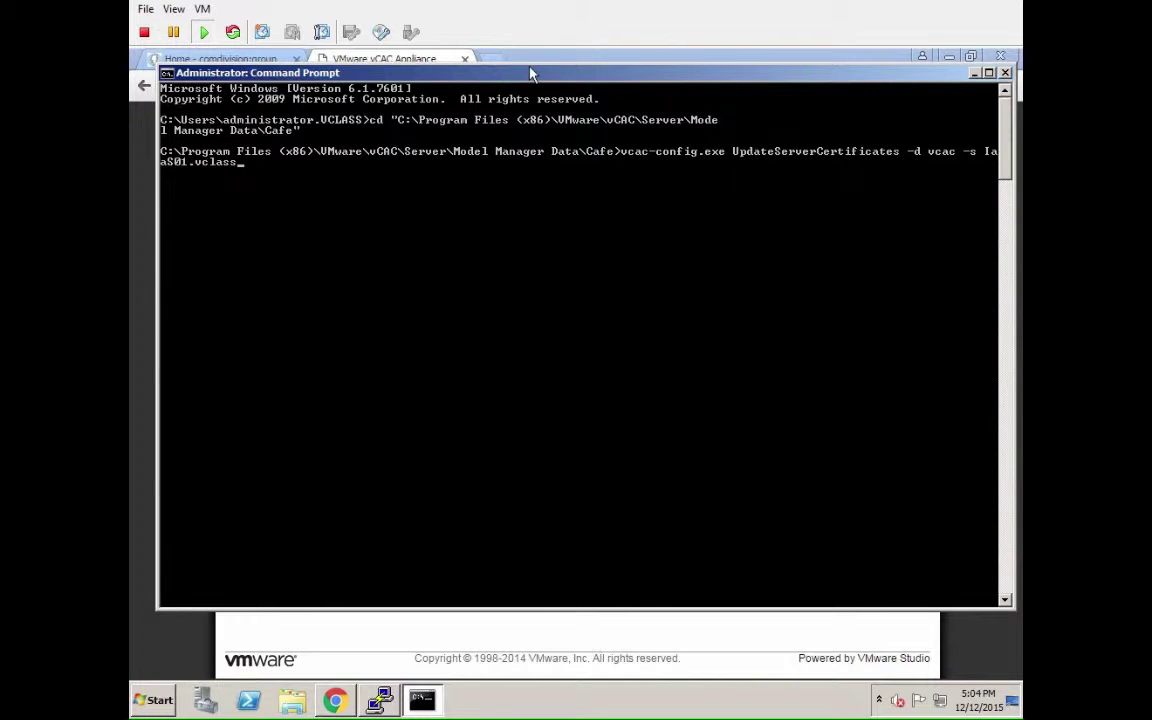
type(".local -v")
key("Return")
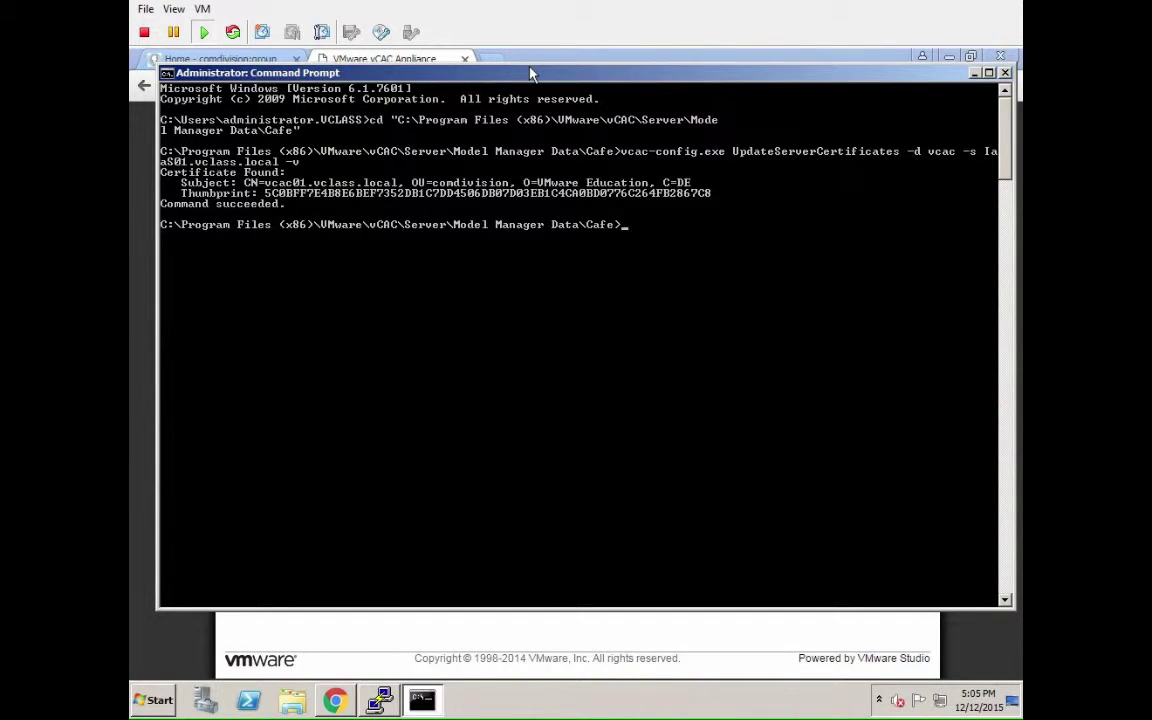
type("vcac-config.exe Get")
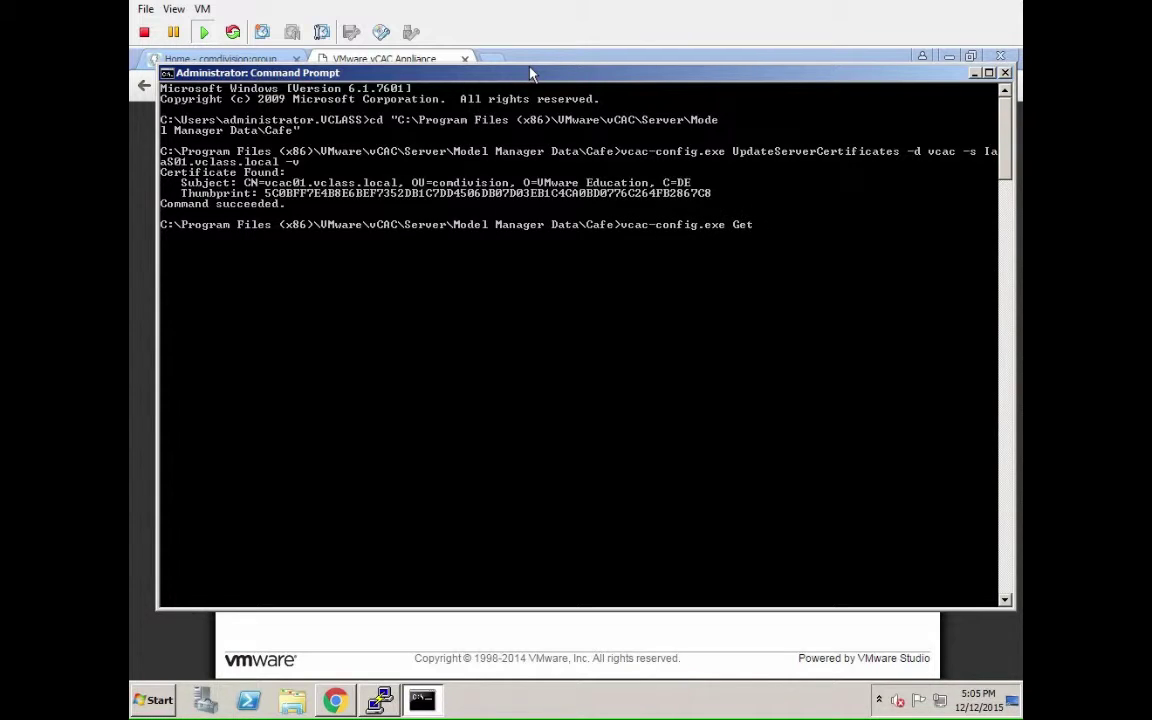
type("ServerCertificates -url https:/")
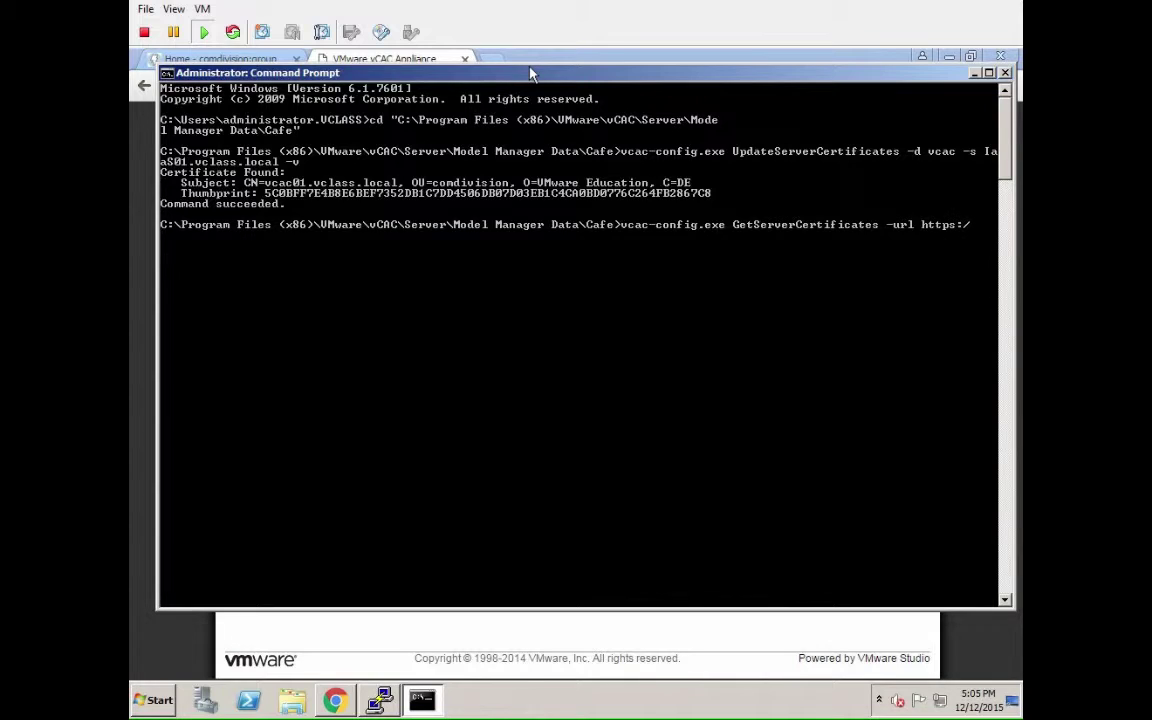
type("/vCAC01.vclass.local --f")
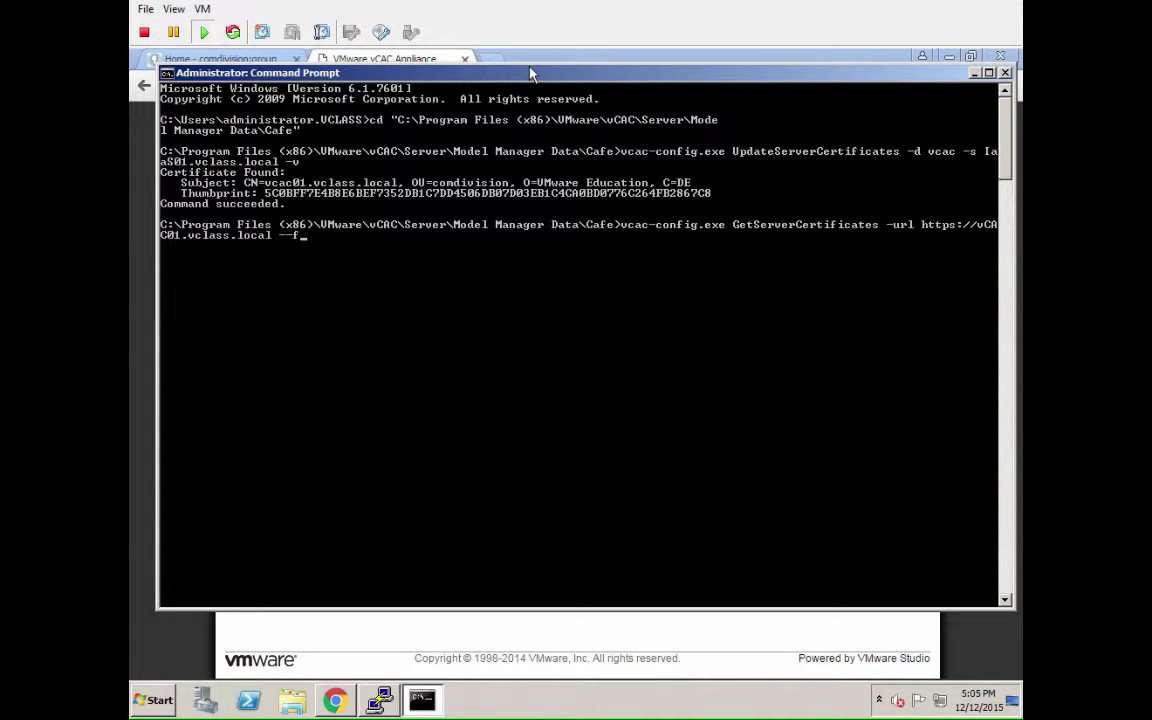
type("ileName vcac-config.data")
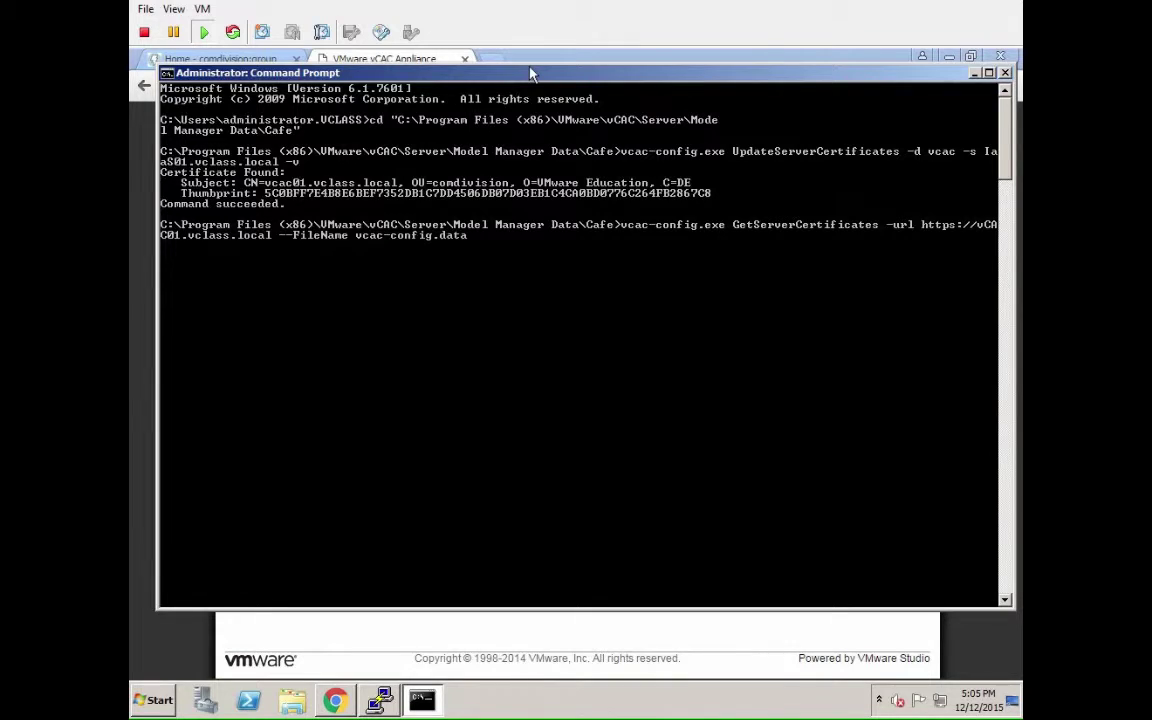
key("Return")
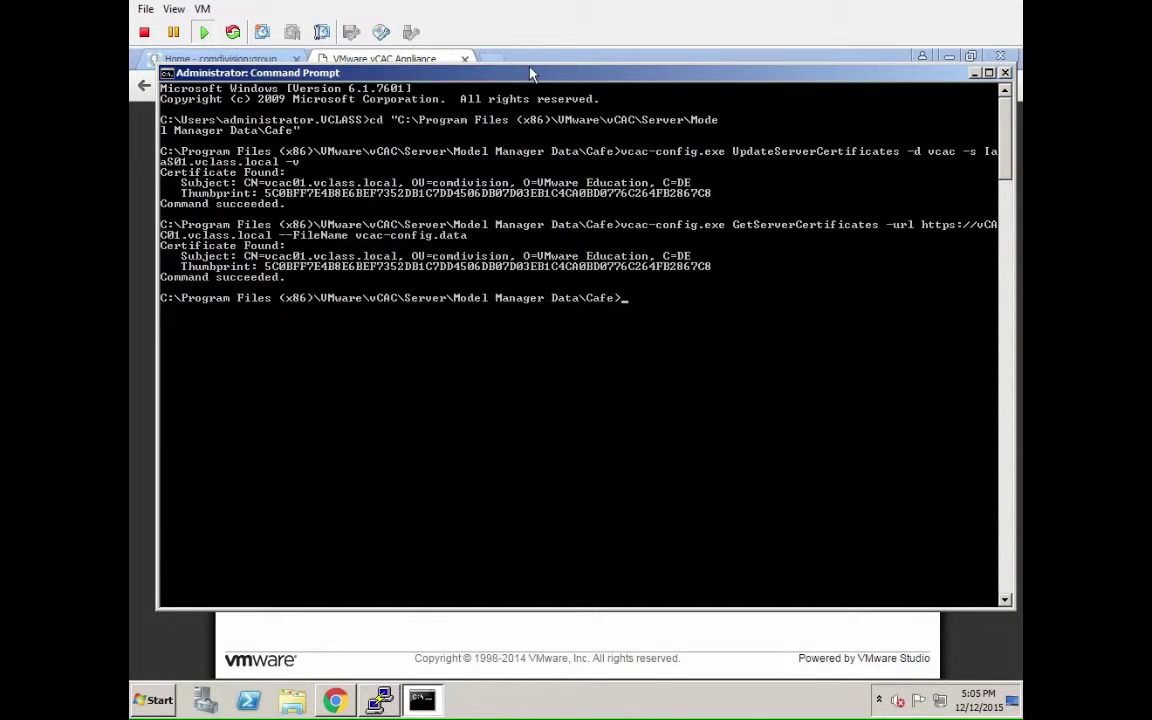
type("vcac-config Register")
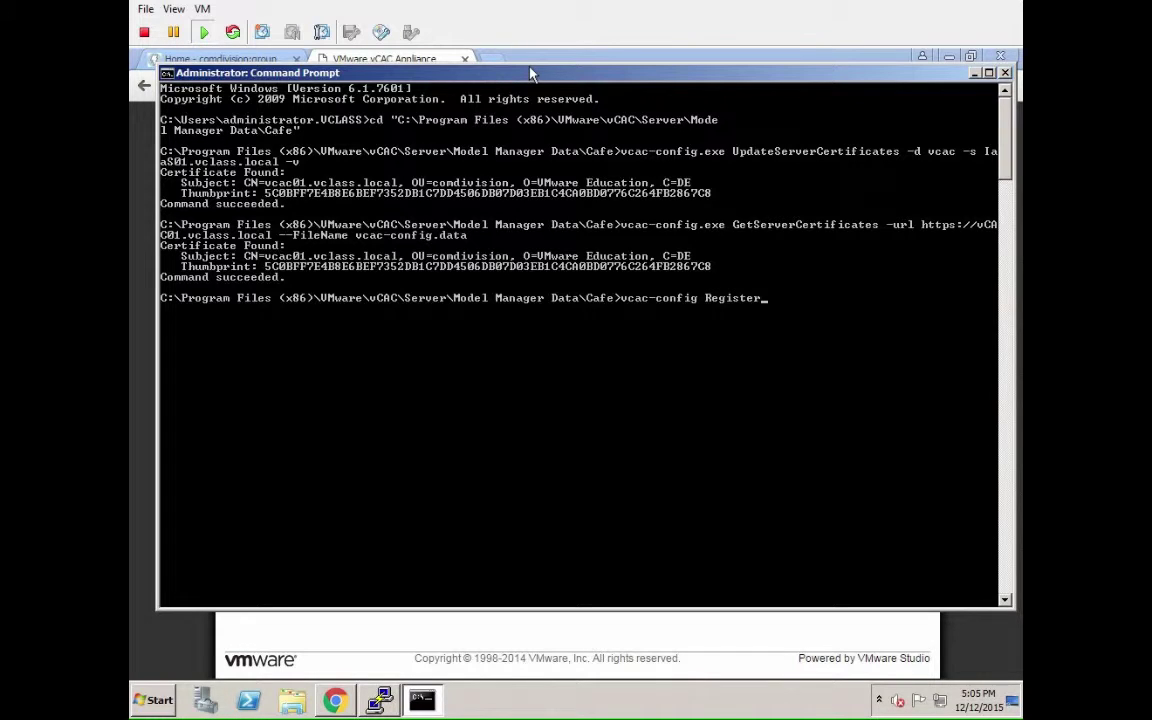
type("SolutionUser -url https://")
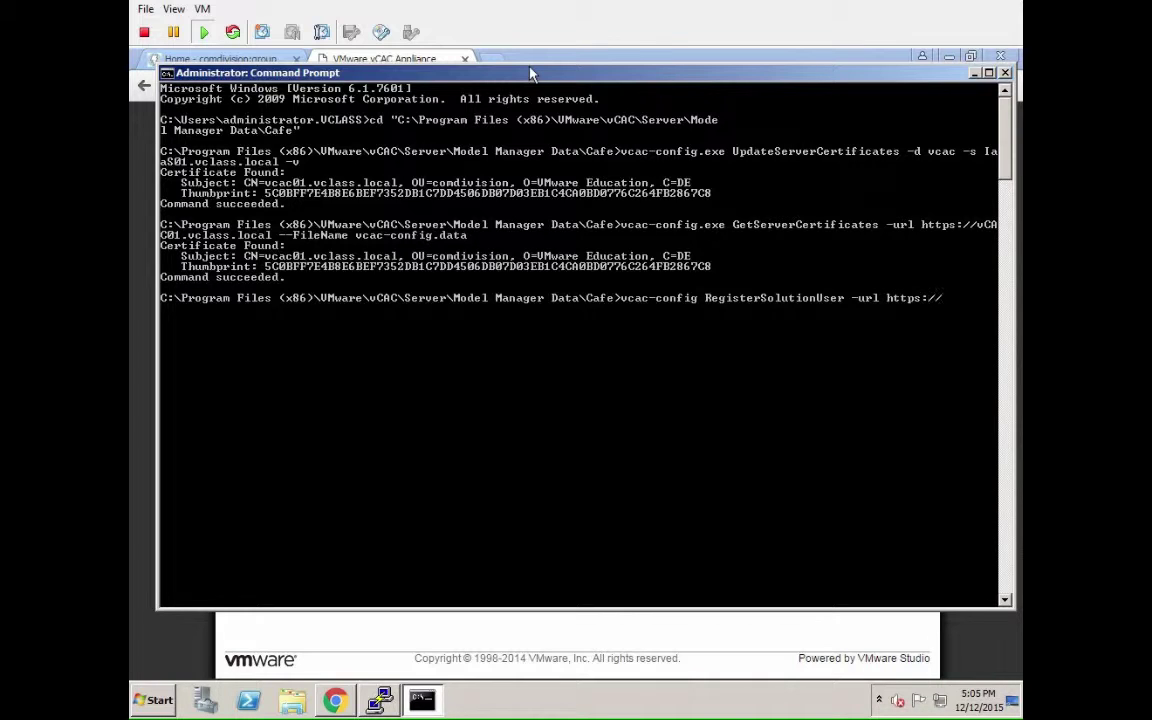
type("vCAC01.vclass.local ")
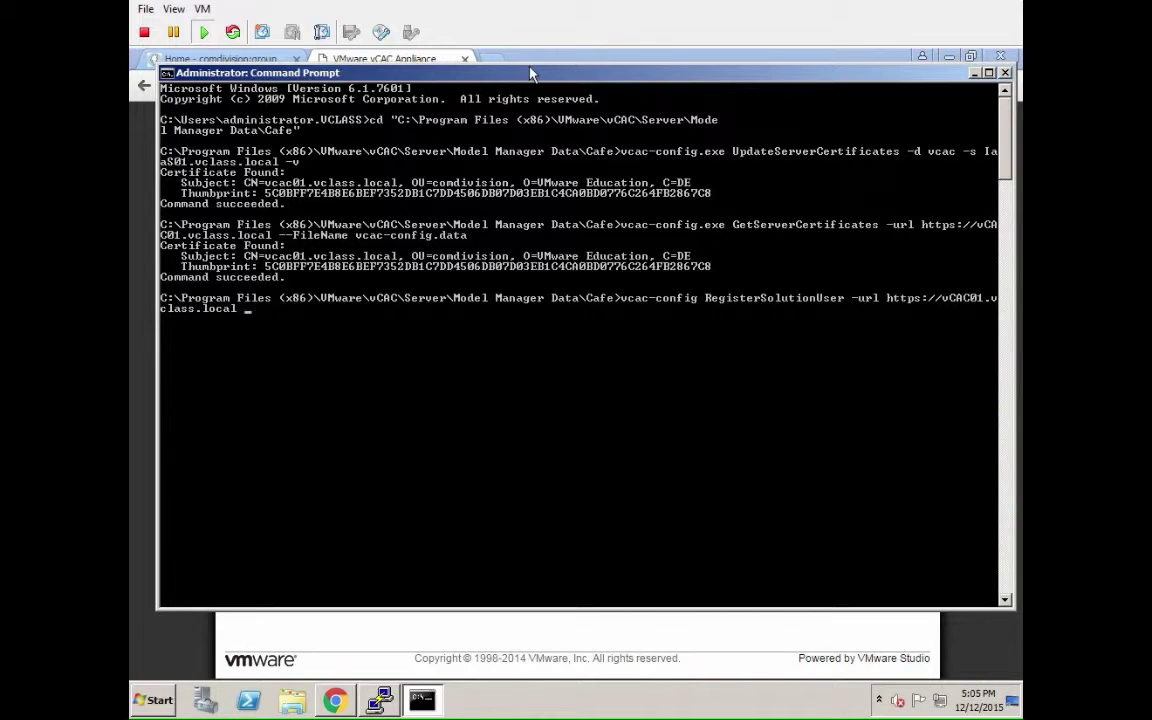
type("--Tenant vSphere.local -")
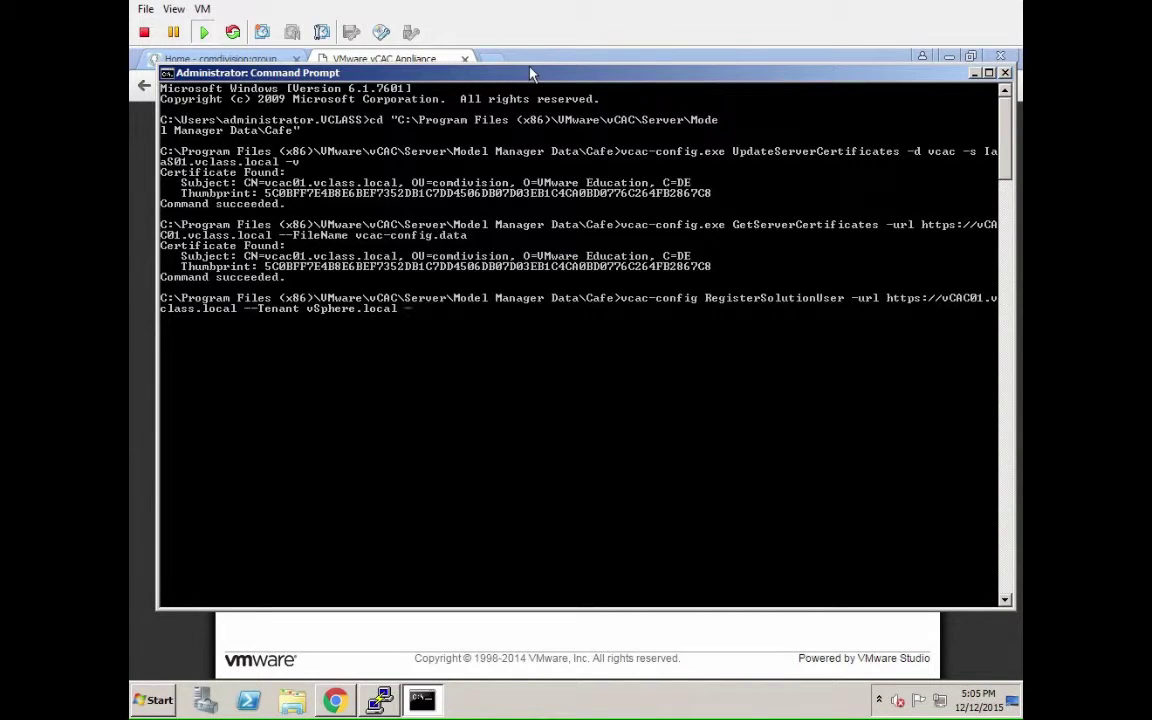
type("cu administrator@vsp")
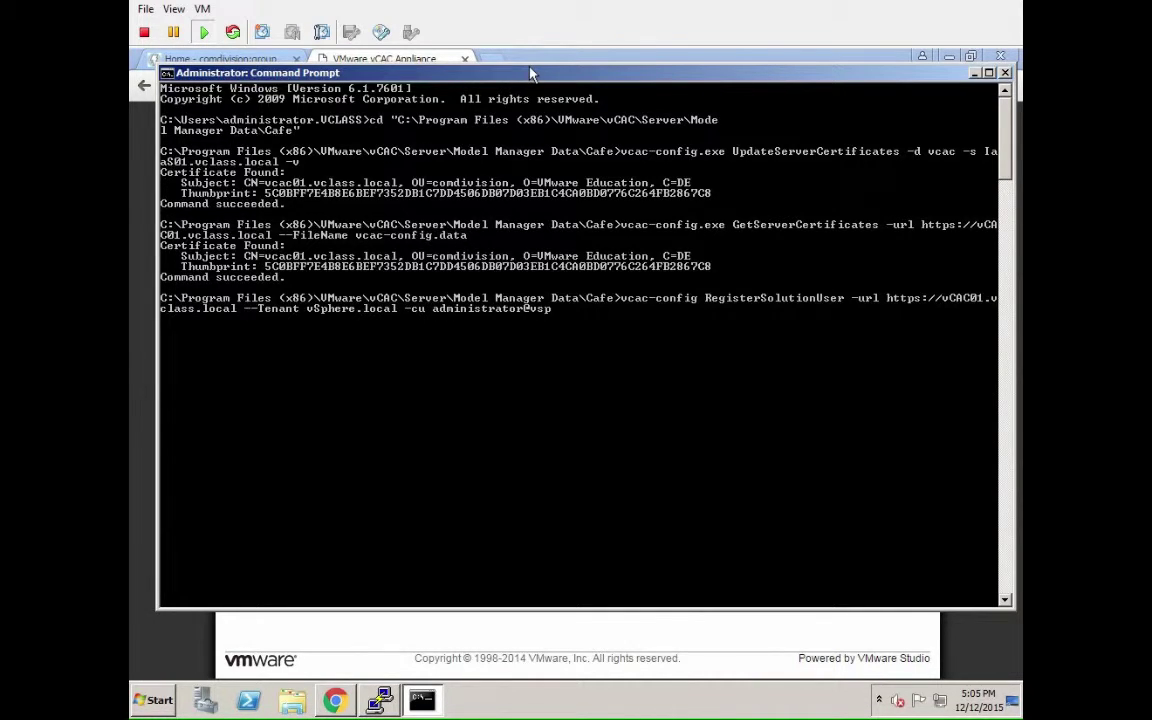
type("here.local -cp vmware1")
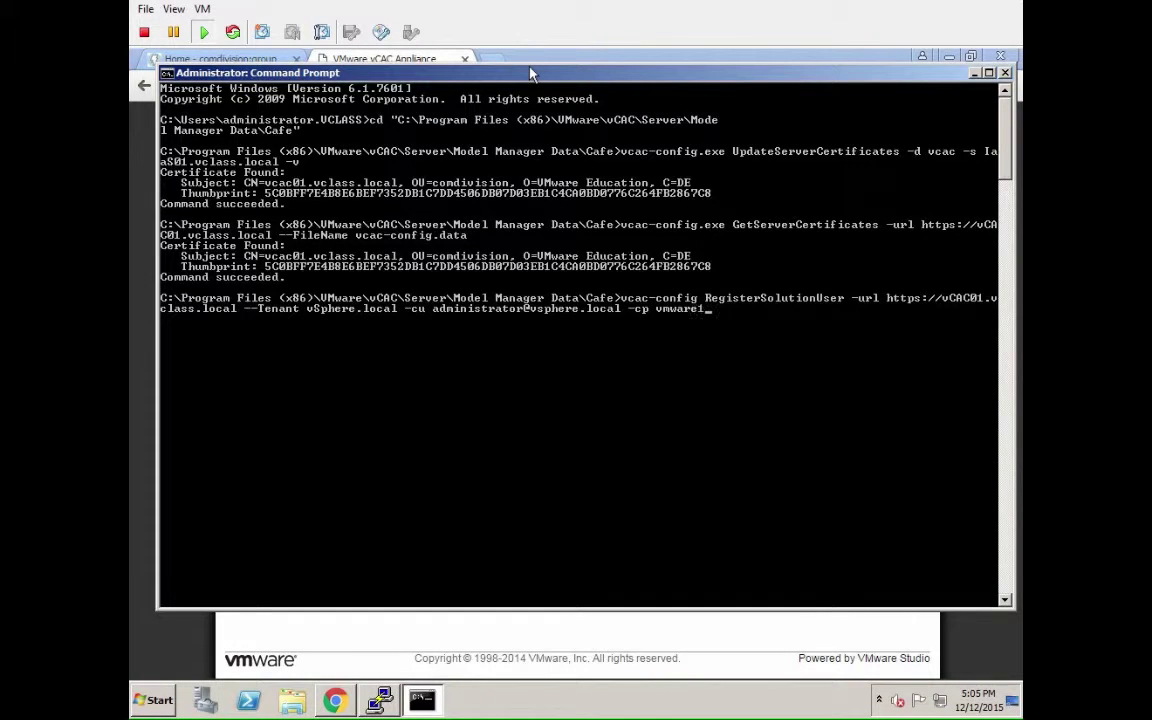
type("! --FileName vcac-config.data -v")
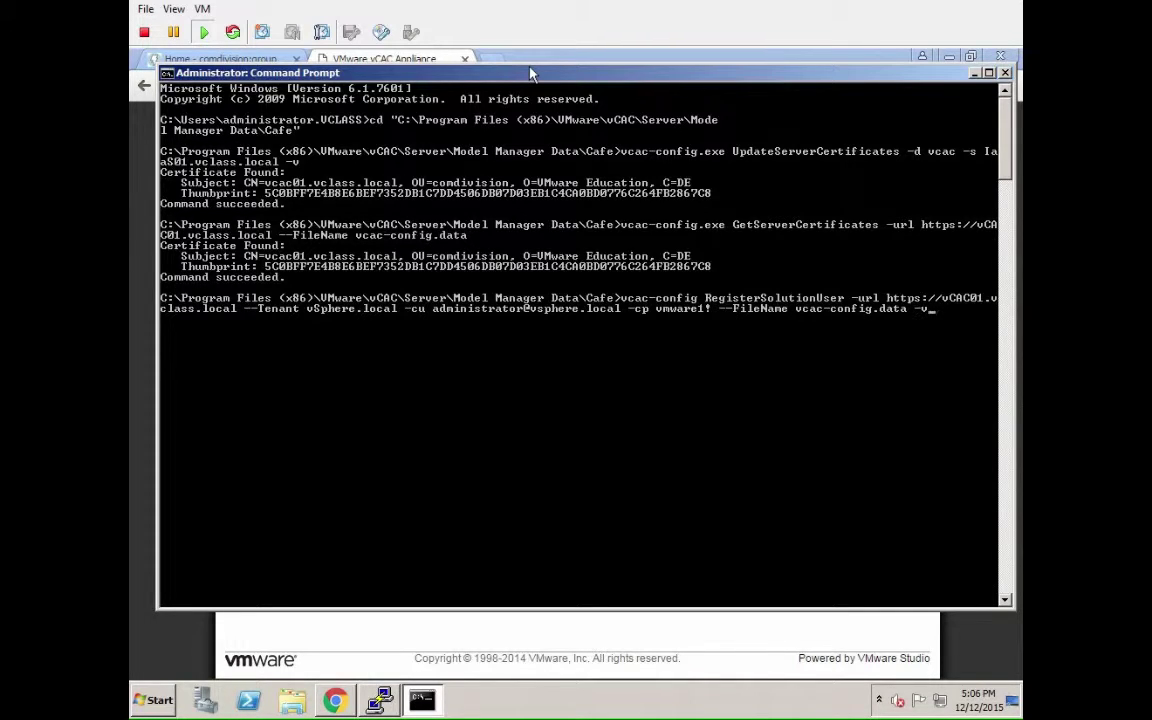
key("Return")
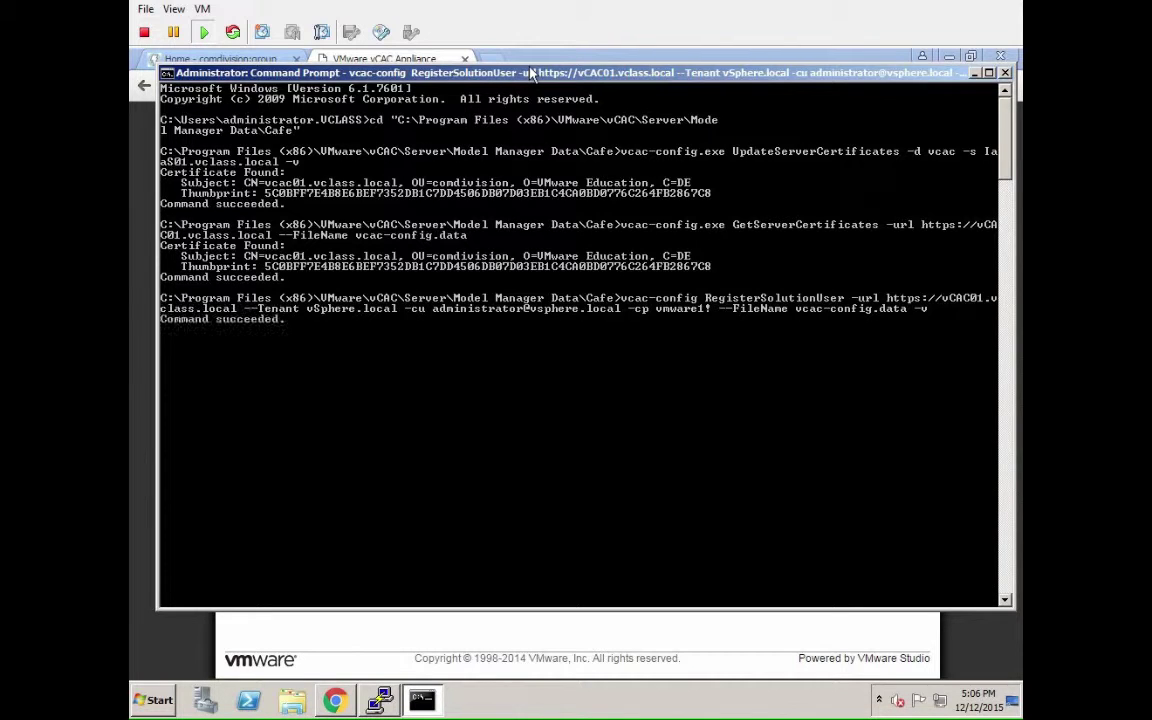
Run MoveRegistrationDataToDB for database vCAC on IaaS01.vclass.local from vcac-config.data, then rerun it with corrected options.
type("vcac-config")
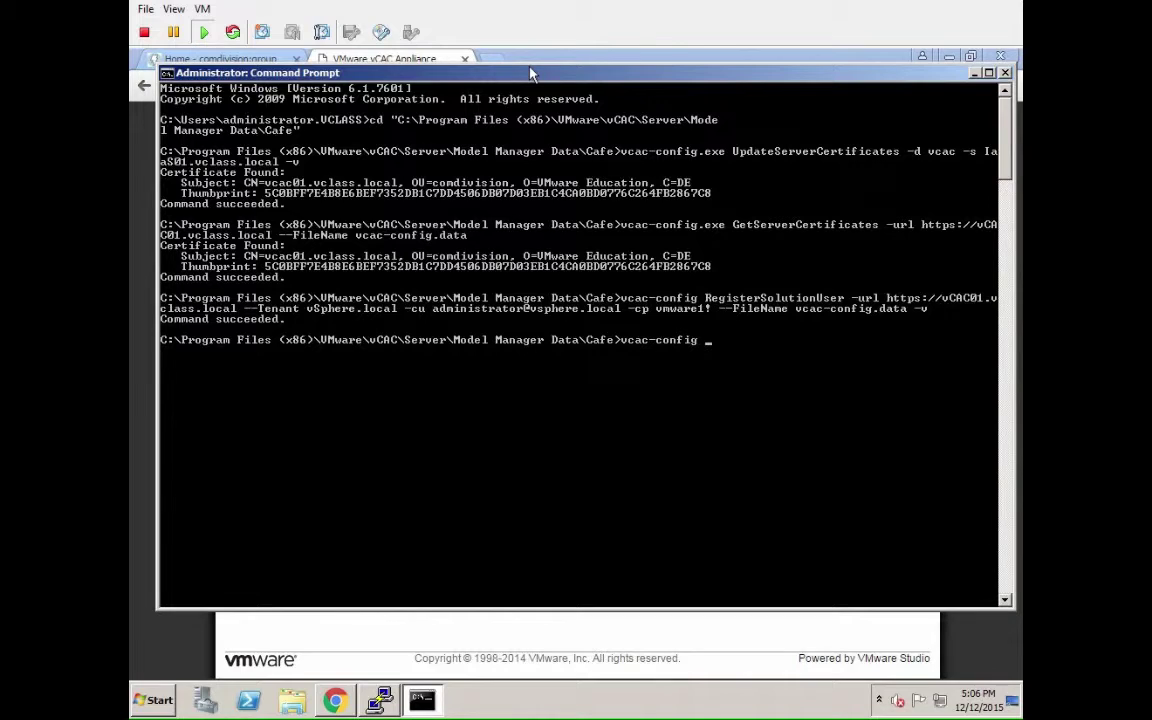
type(".exe MoveRegistrationD")
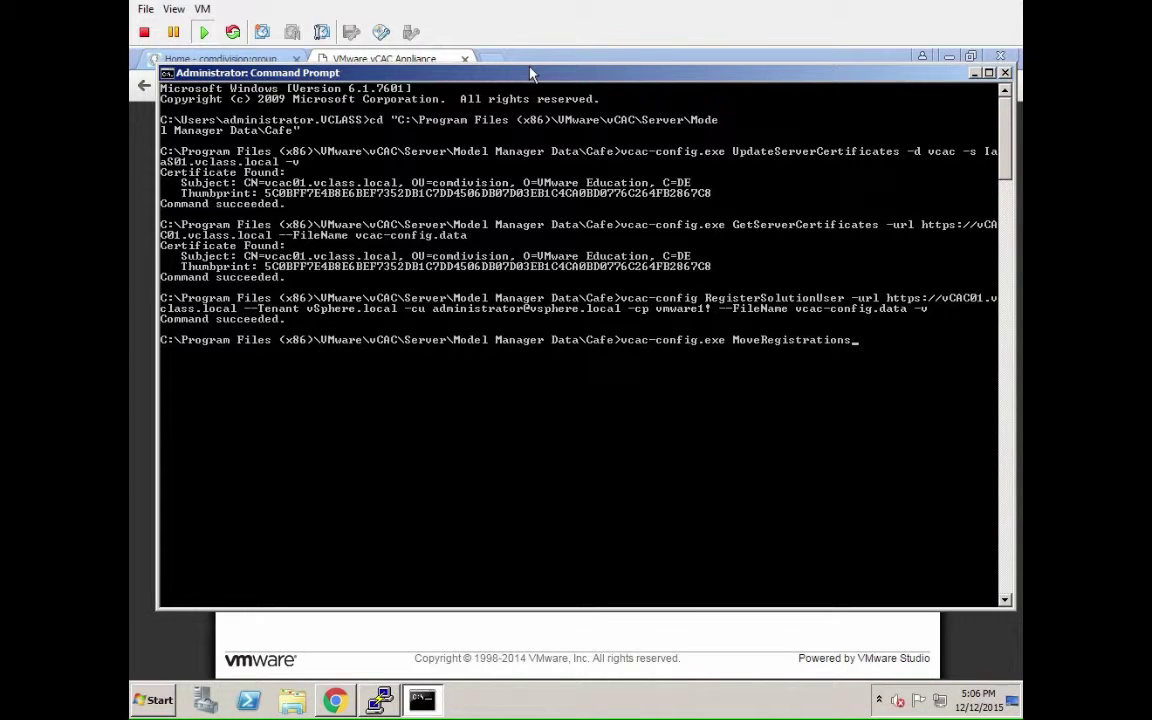
type("ataToDB --FileName vcac-config.data -s Iaa")
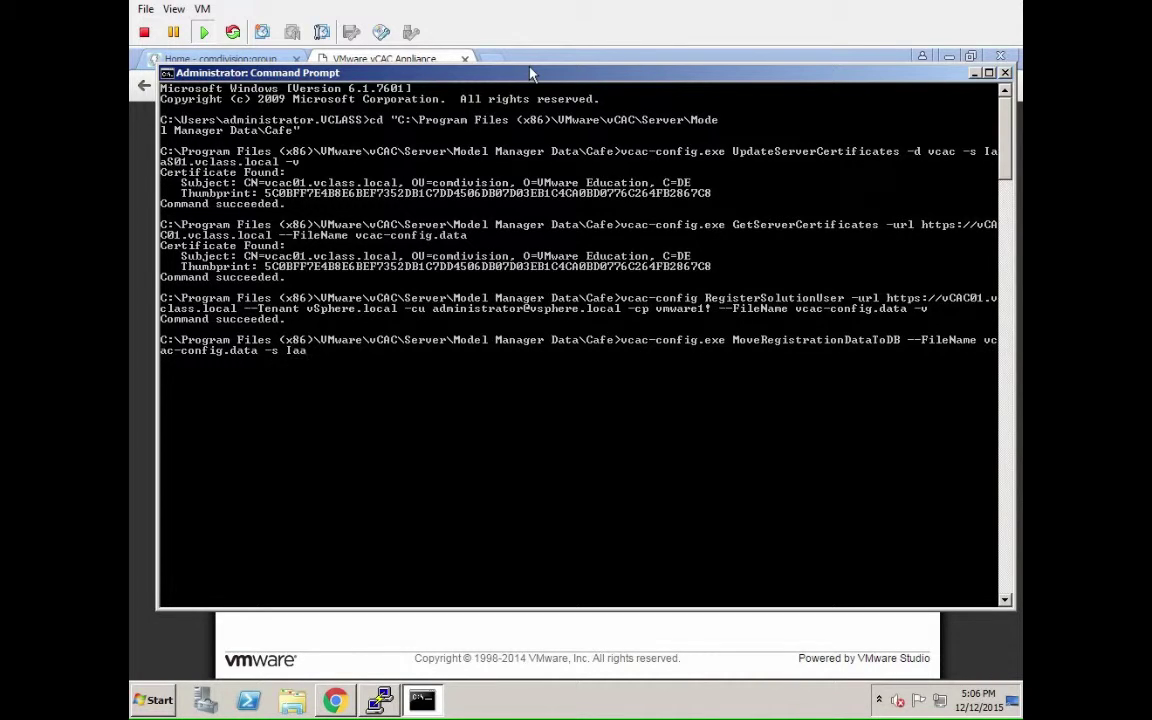
type("S01.vclass.local -d")
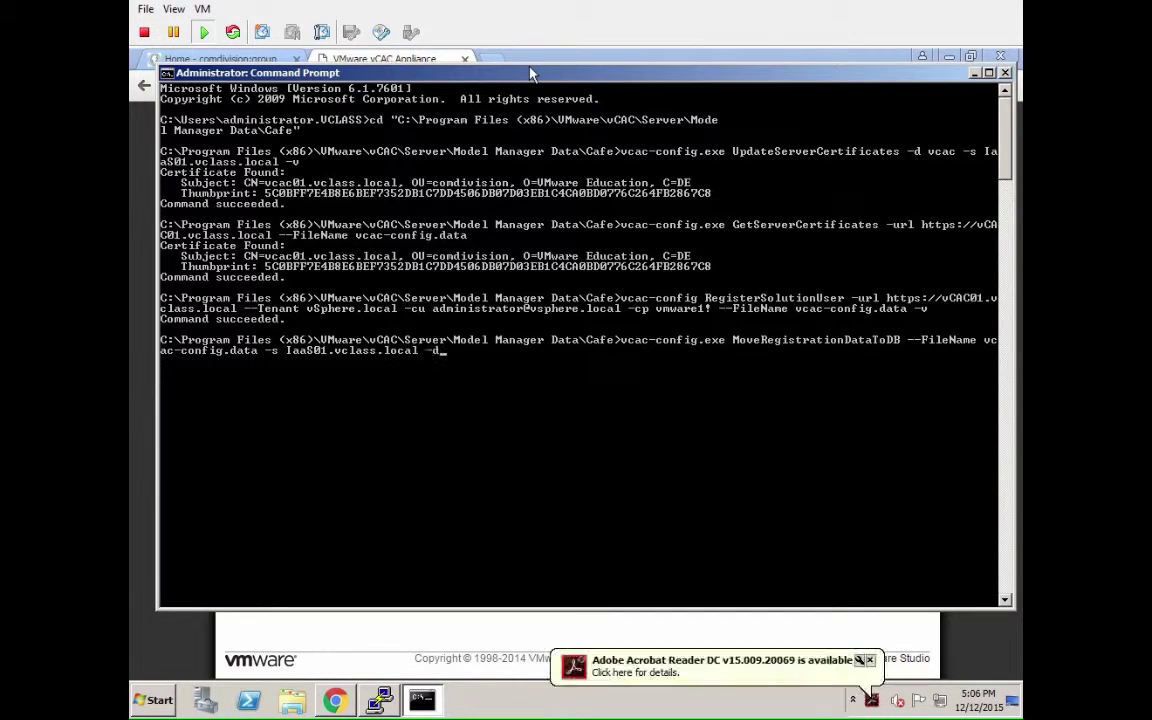
type(" vCAC -v")
key("Return")
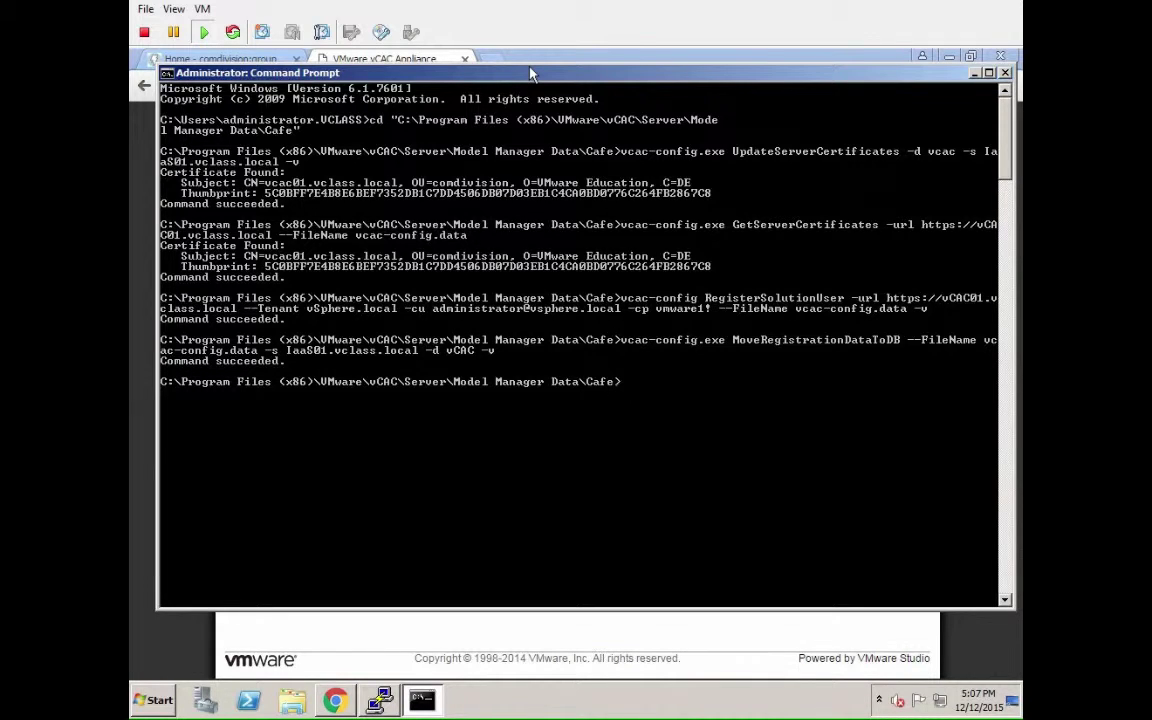
type("vcac-config.exe MoveRegis")
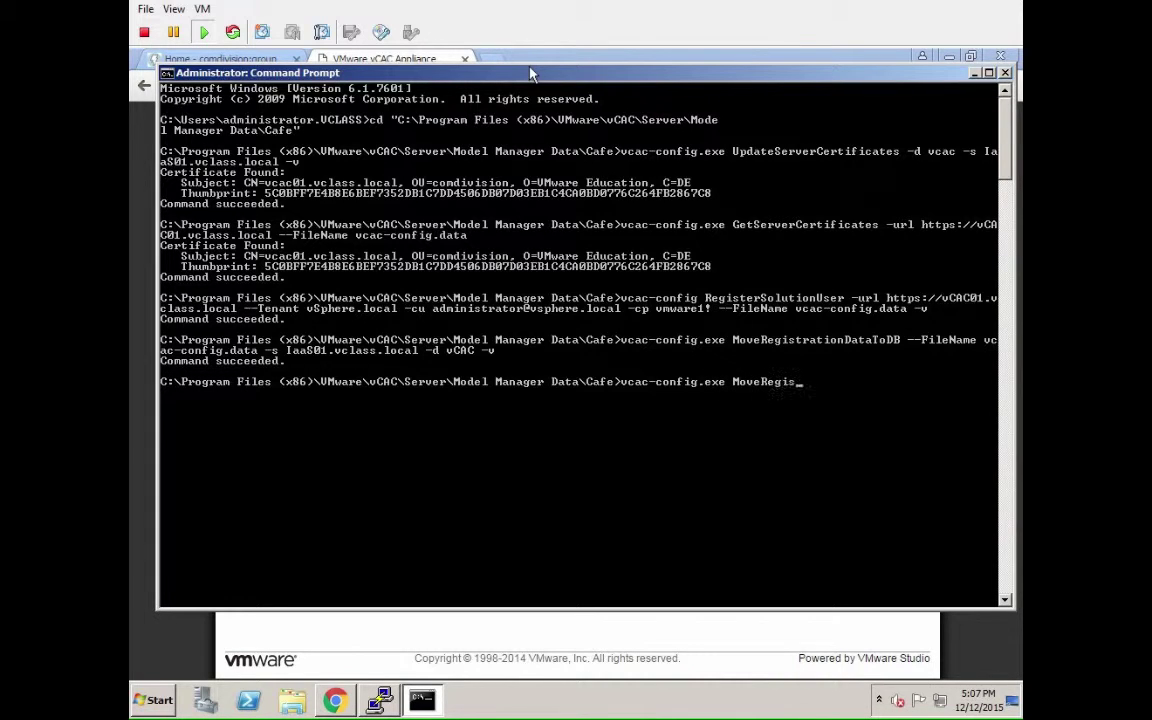
type("trationDataToDB -")
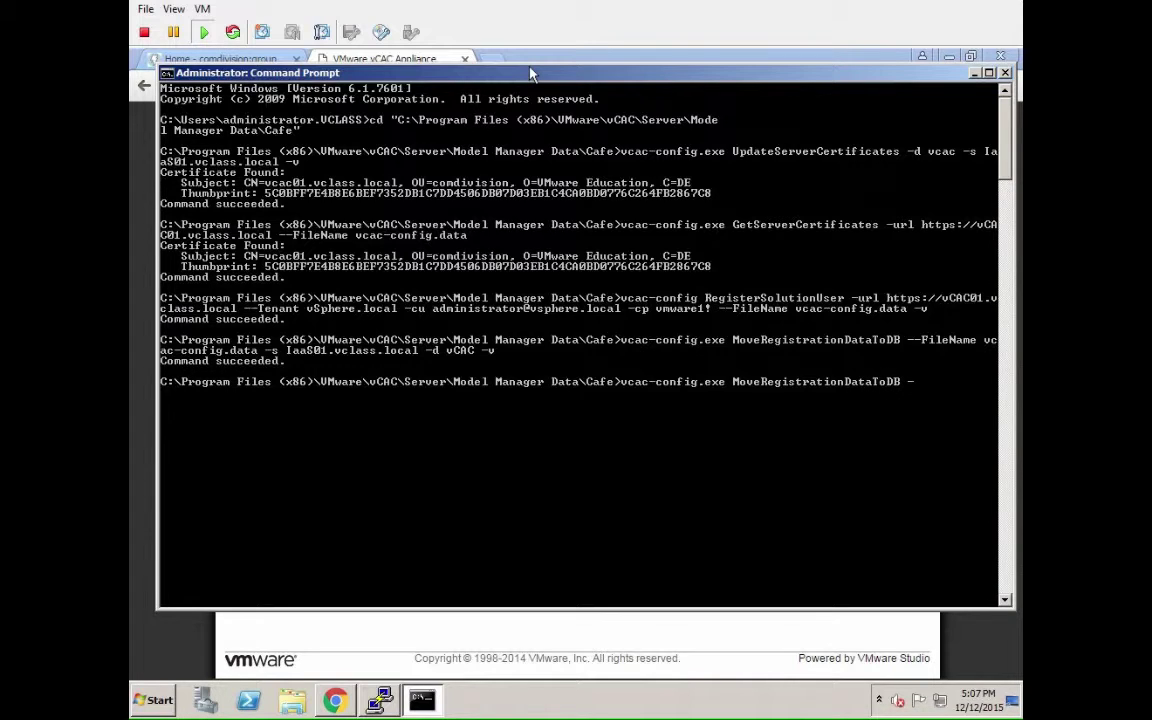
type("-d vCAC -s IaaS01.vclass.loc")
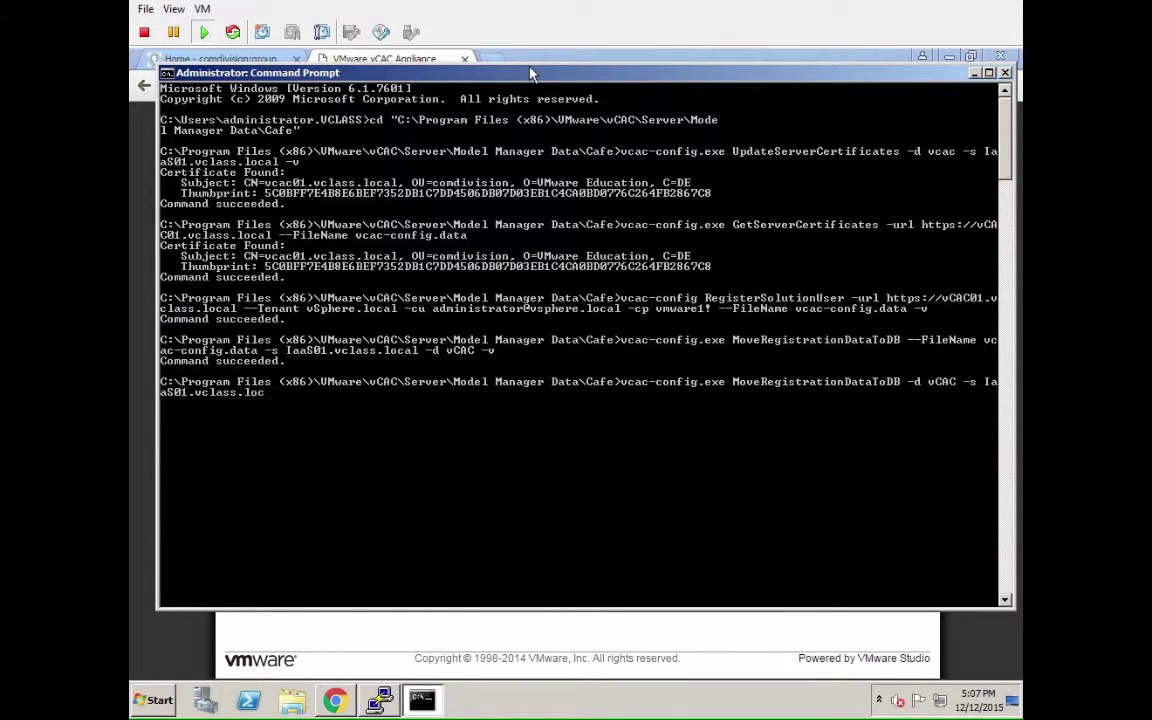
type("al -f vcac-config.data -v")
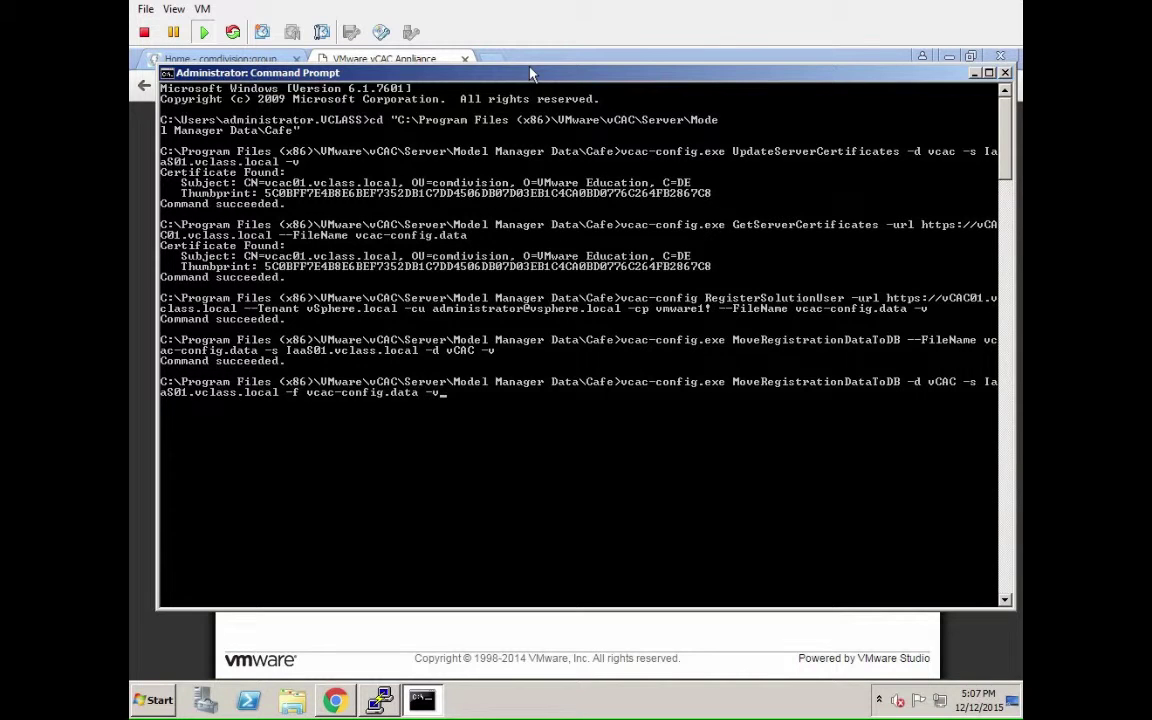
key("Return")
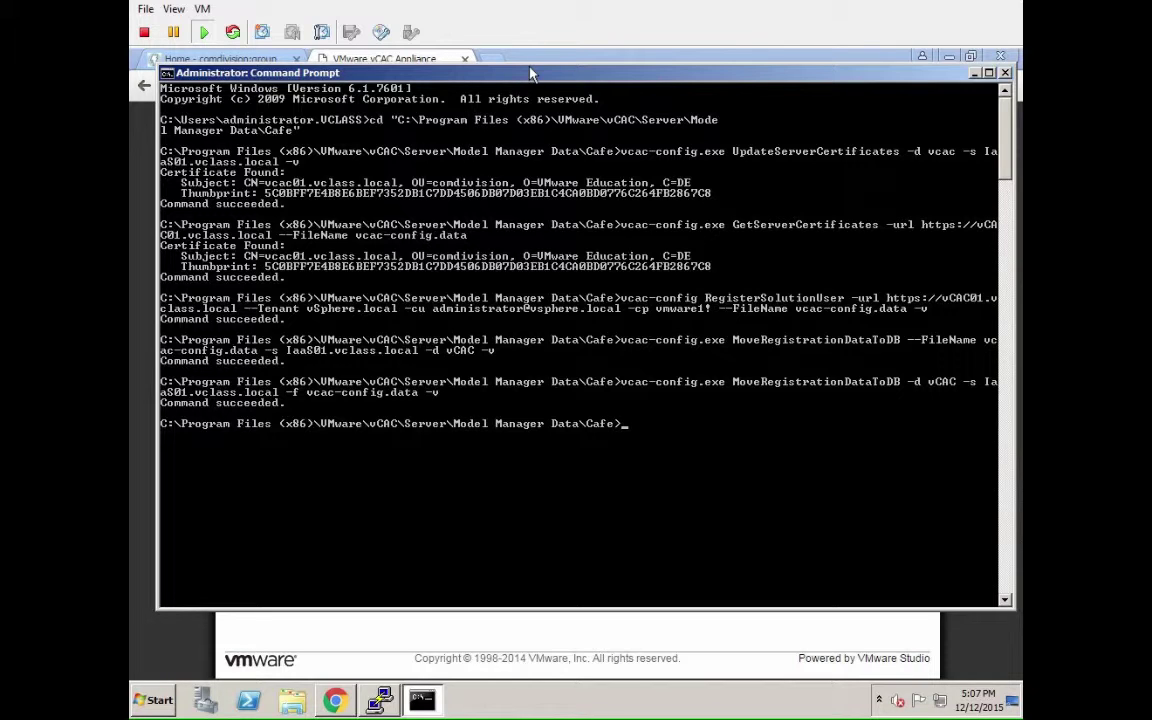
Search the Start menu for 'services' and launch the Services console from the results.
left_click(150, 700)
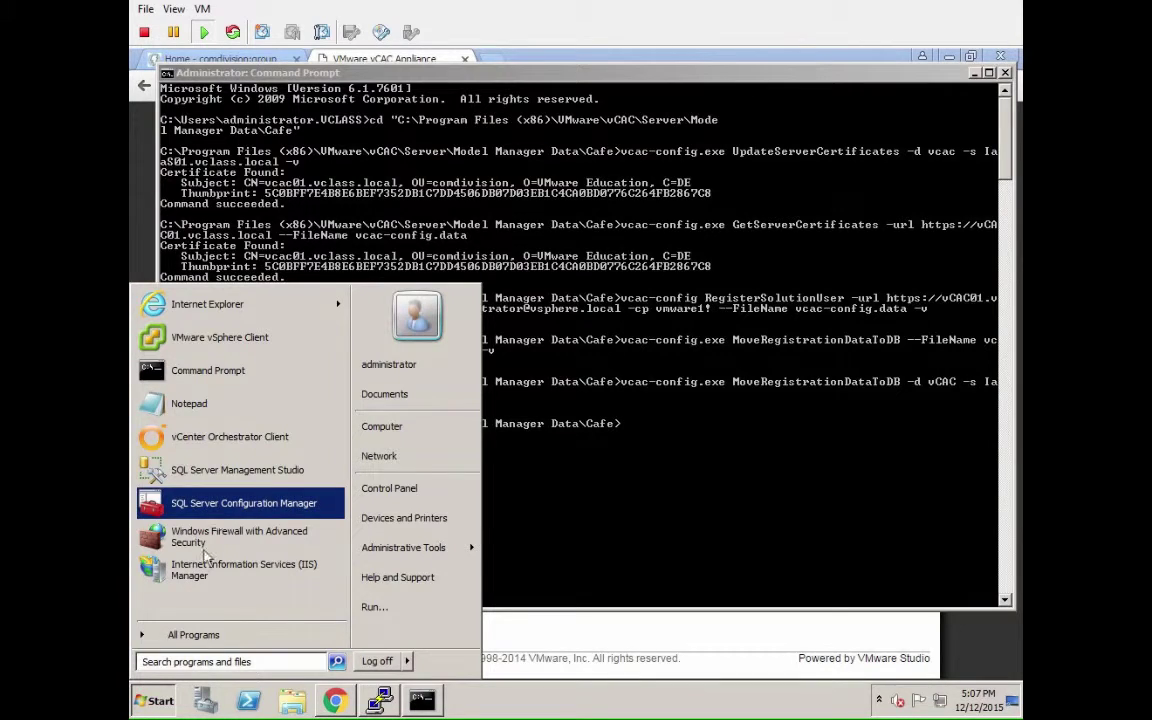
left_click(141, 661)
type("services")
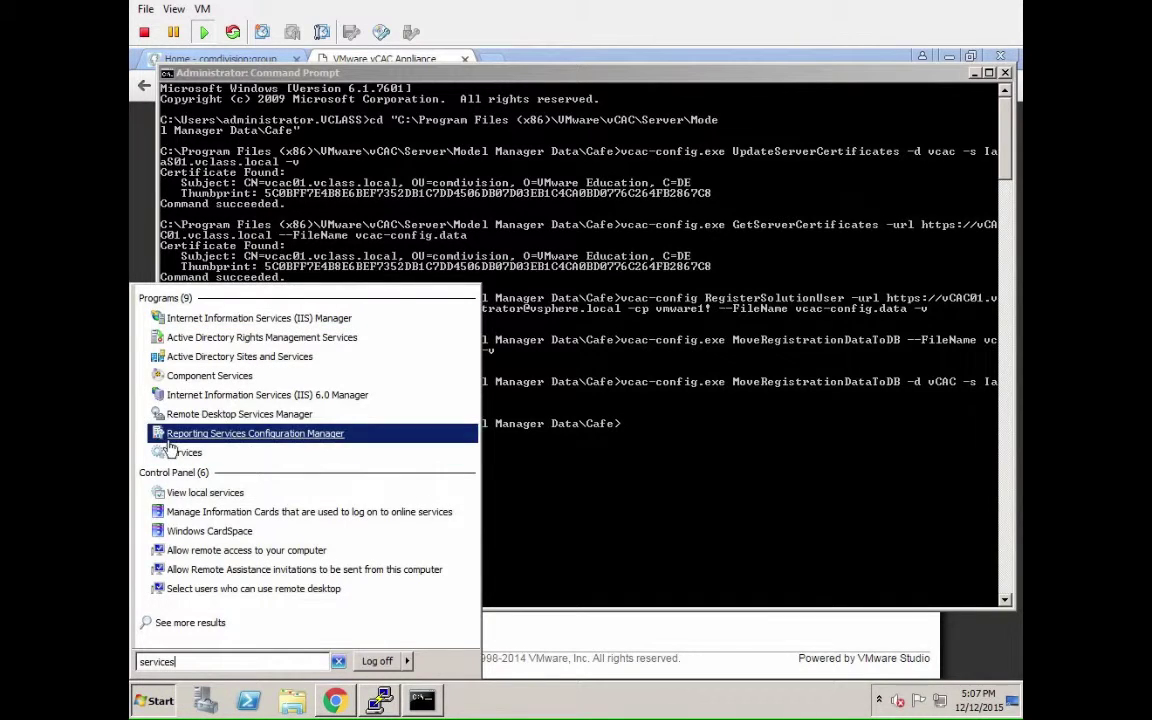
left_click(178, 452)
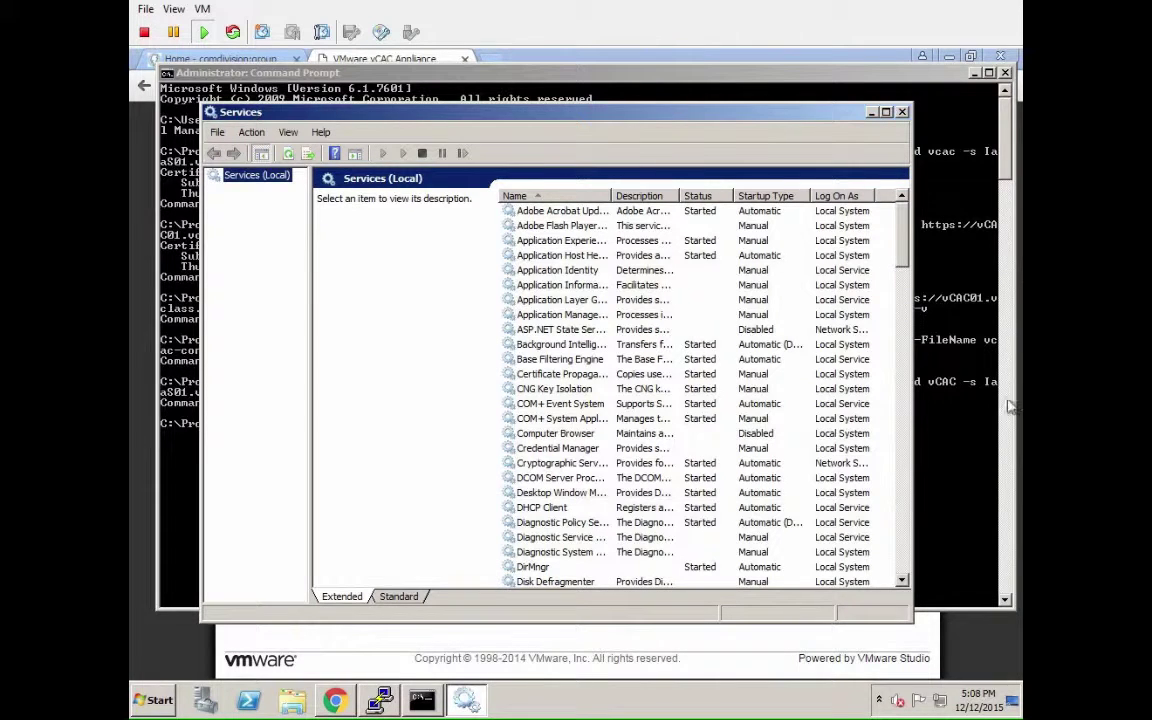
Restart the VMware DEM-Orchestrator and DEM-Worker services.
left_click_drag(903, 262, 893, 511)
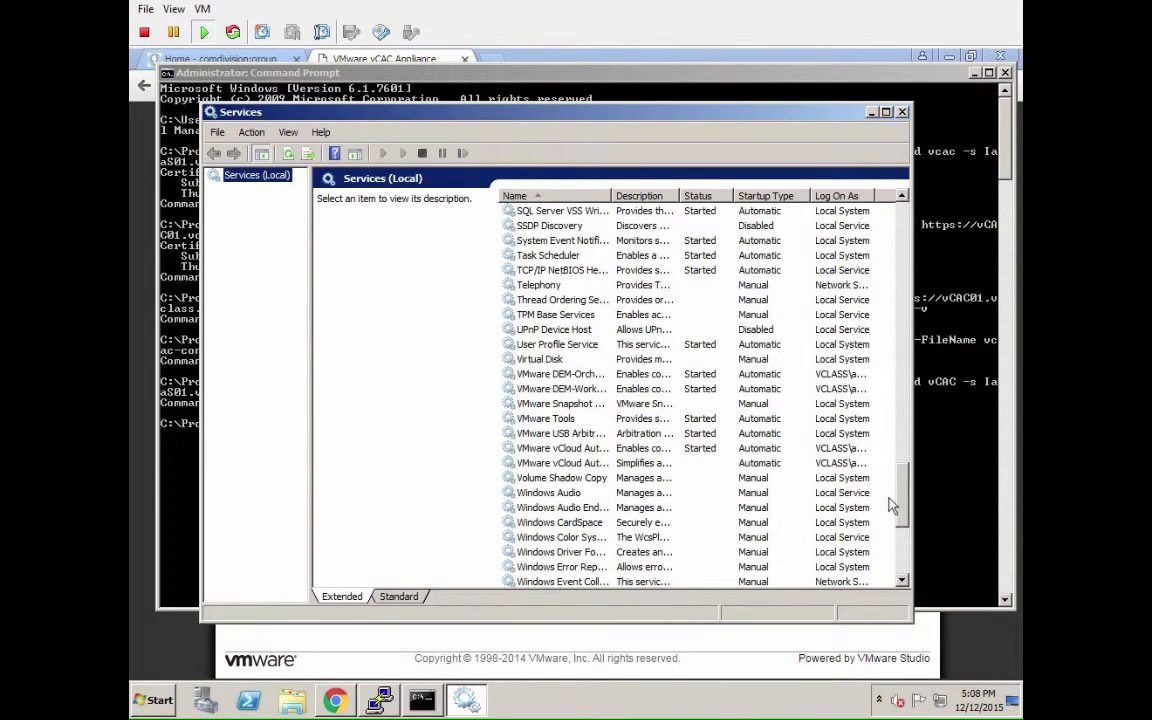
left_click(755, 375)
left_click(465, 155)
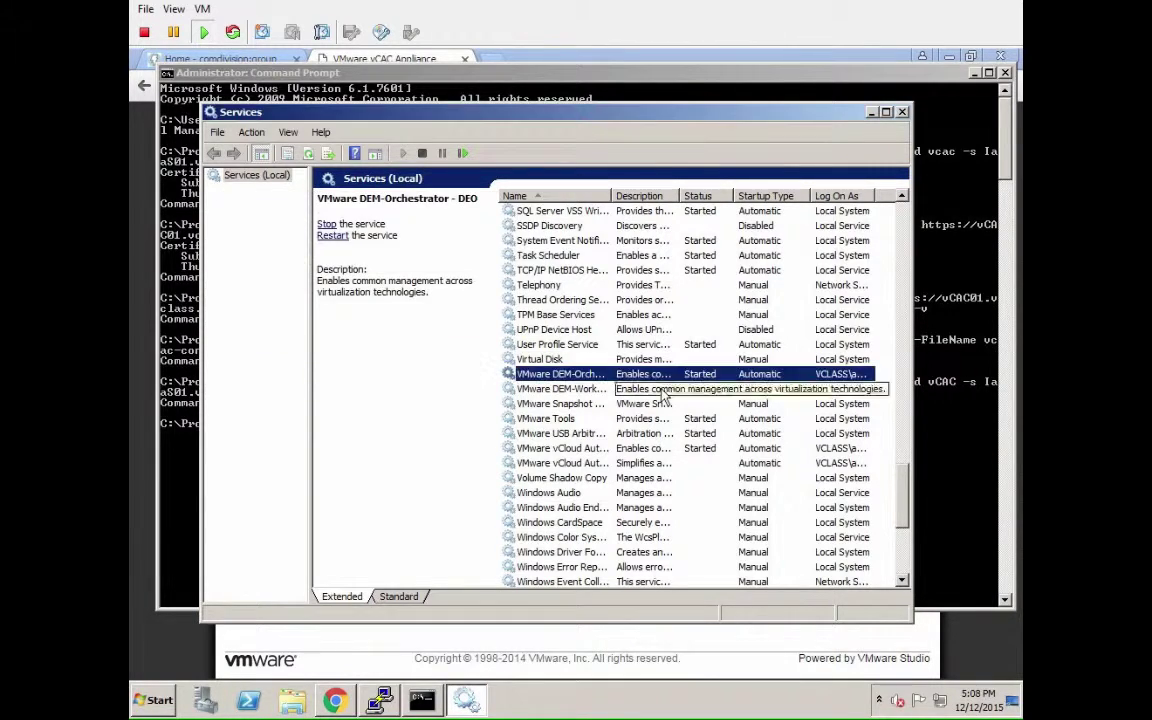
left_click(660, 390)
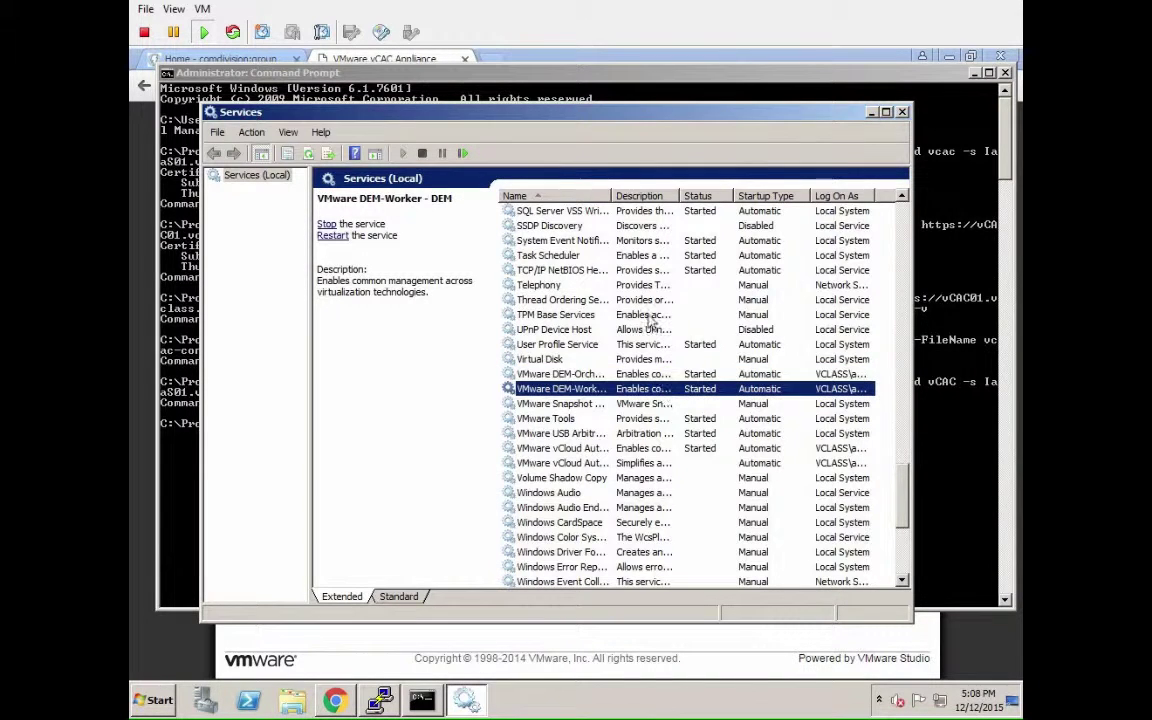
left_click(463, 155)
Restart the vCloud Automation Center Agent and start the stopped vCloud Automation Center Service.
left_click(664, 449)
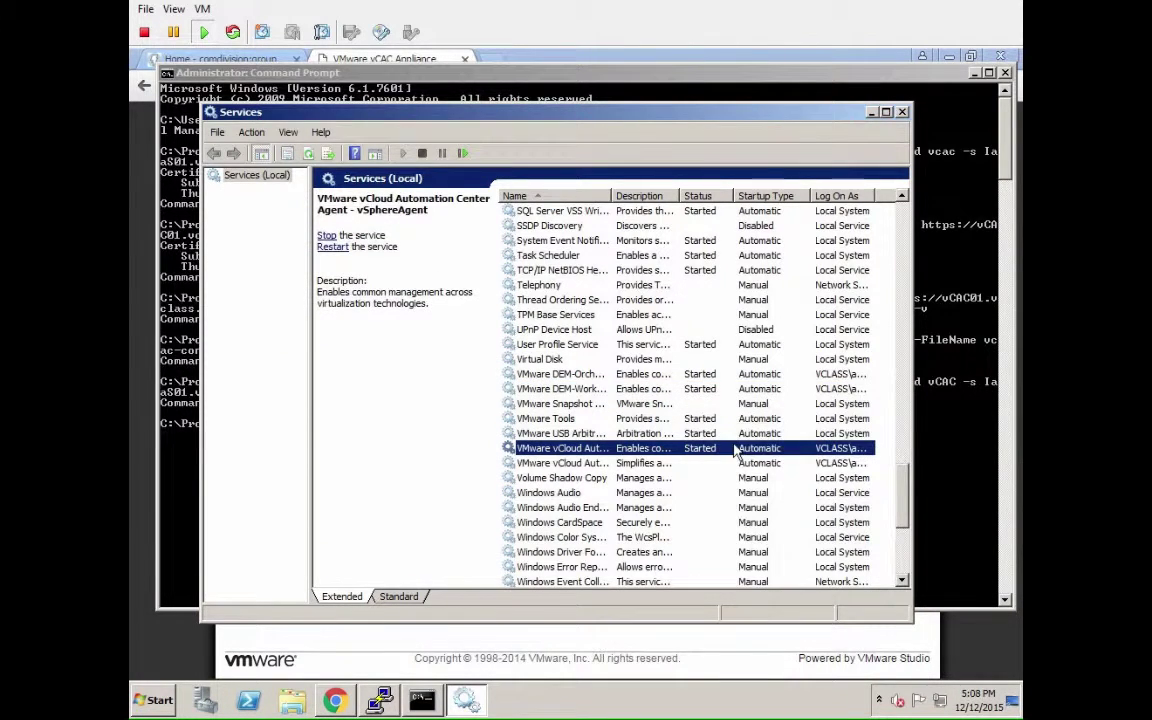
left_click(464, 154)
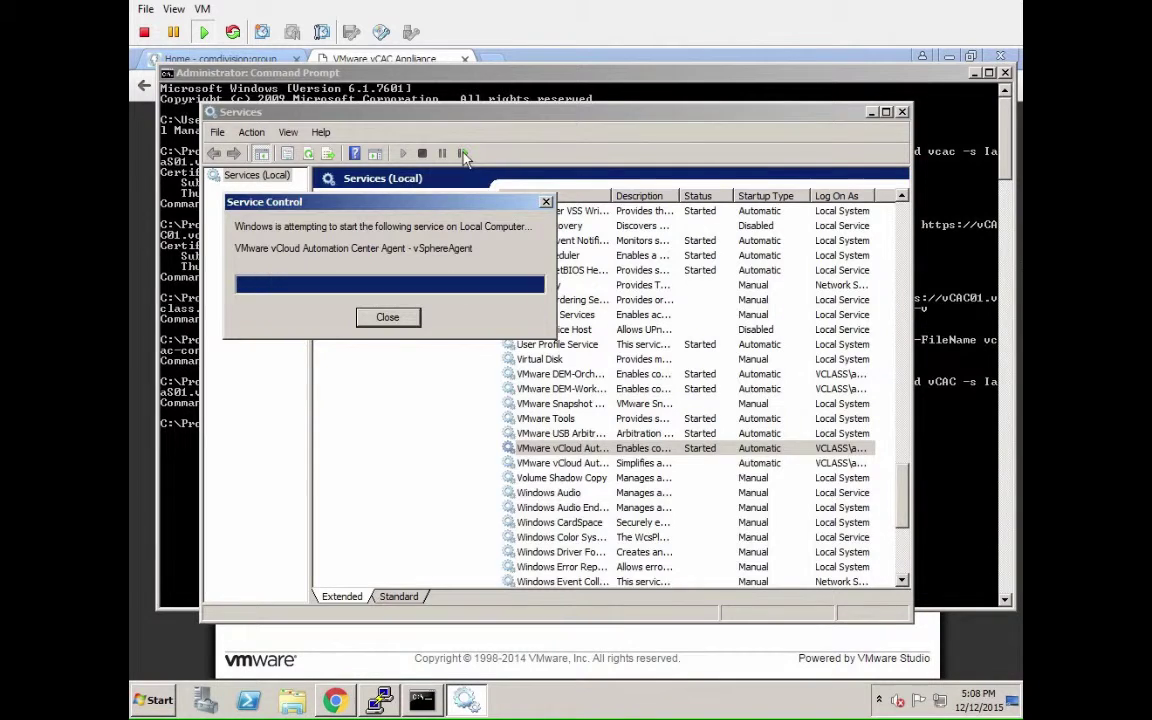
left_click(686, 464)
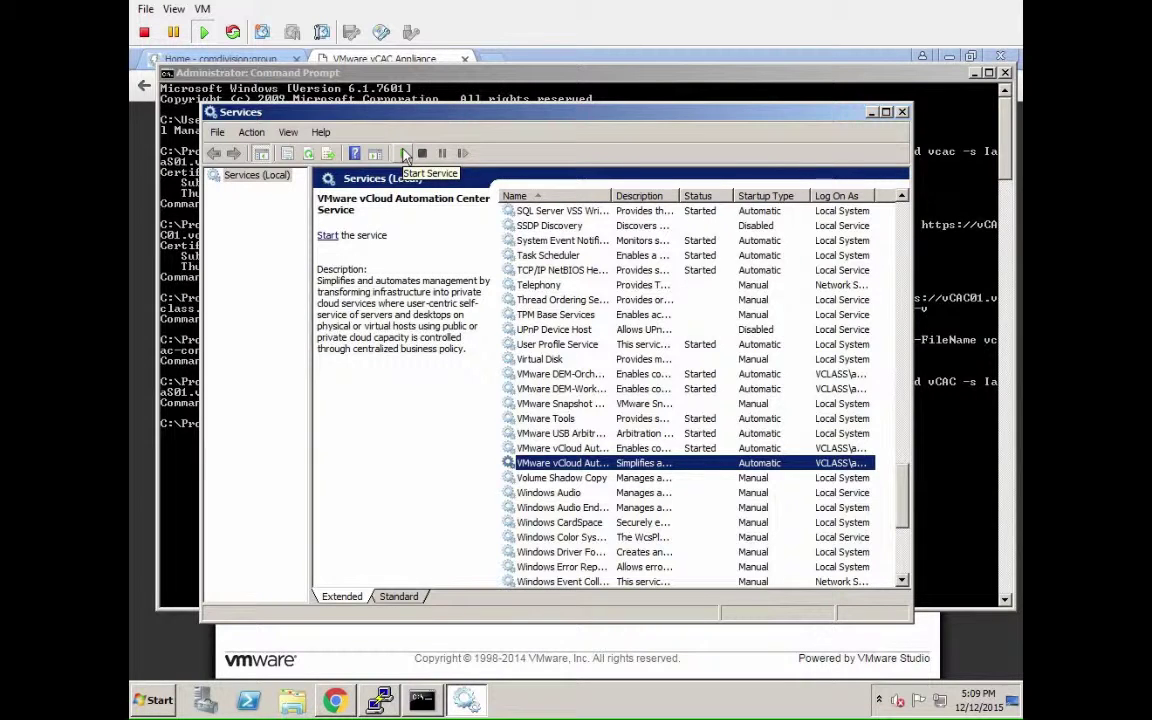
left_click(406, 157)
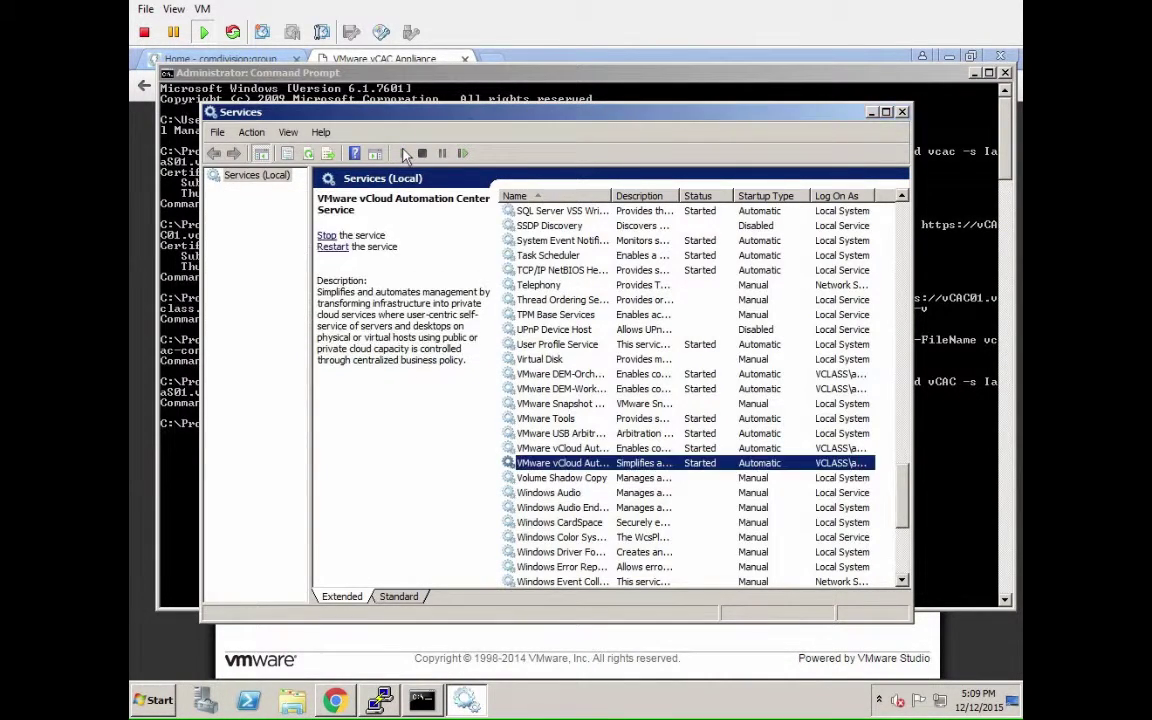
left_click(955, 318)
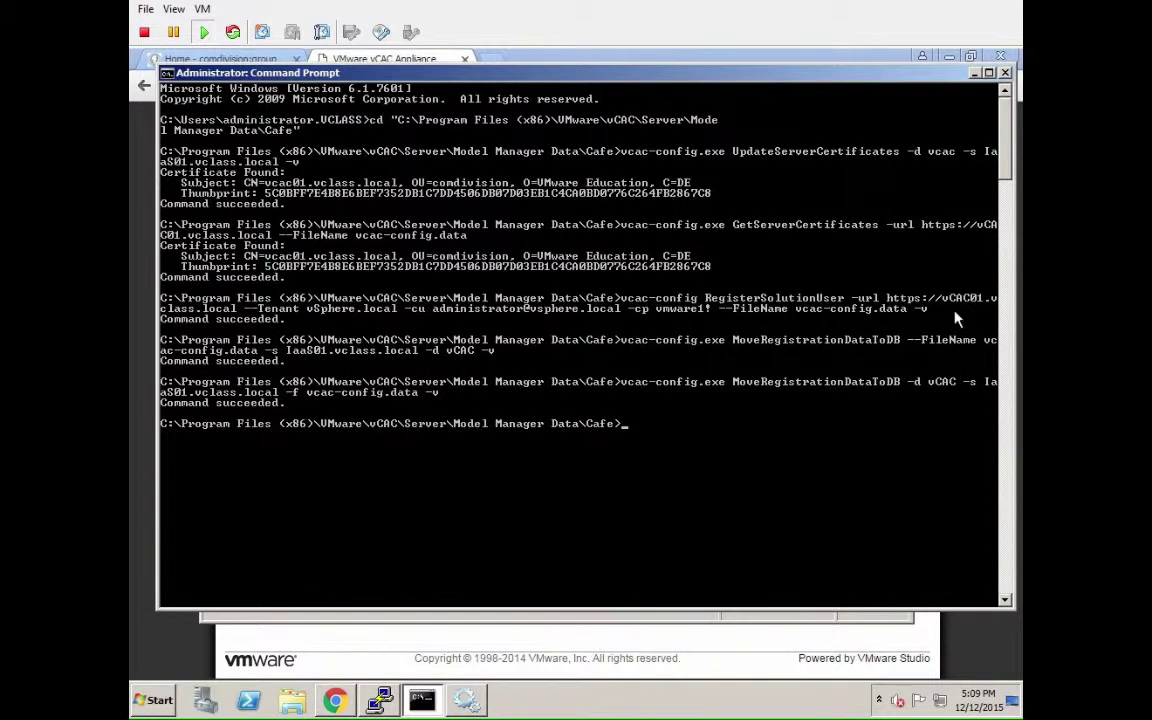
type("vcac-config.exe Regist")
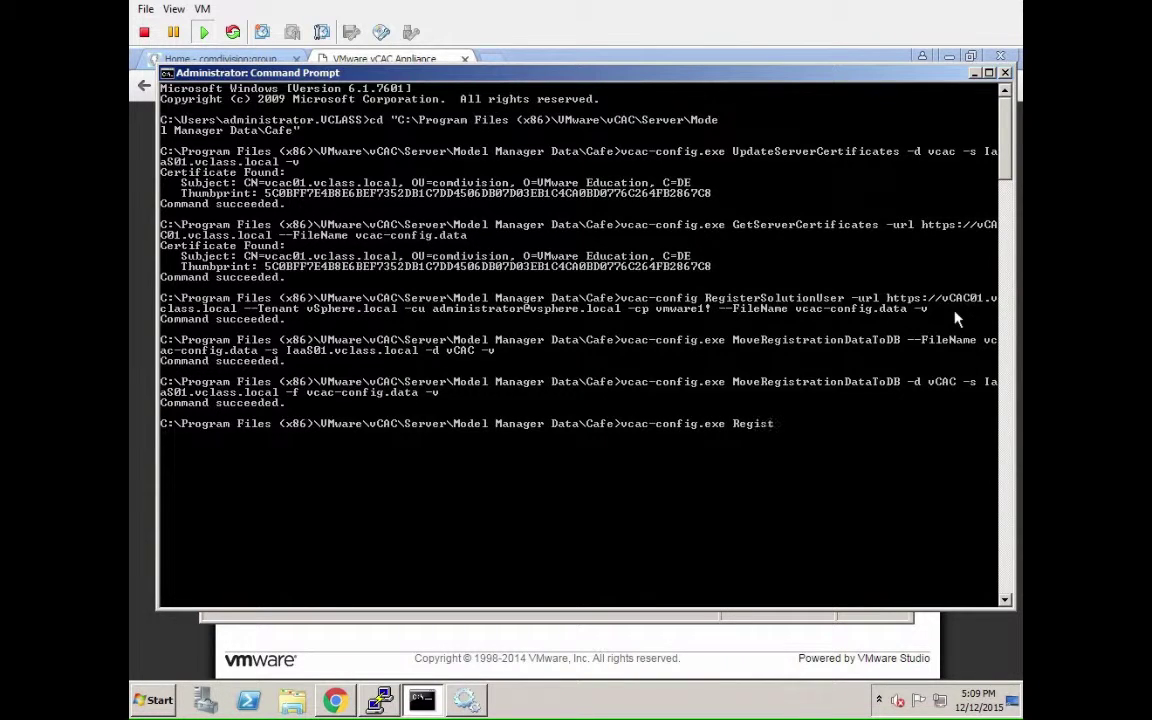
type("erEndpoint --EndpointA")
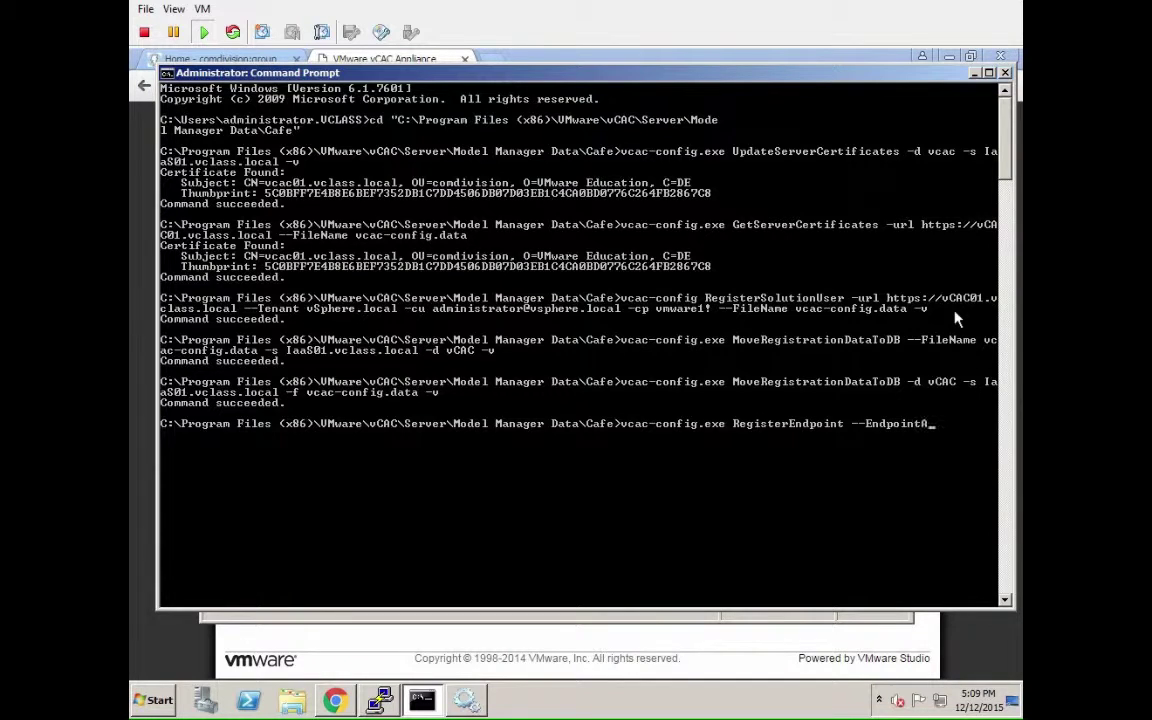
type("ddress https://IaaS01.vclass.local")
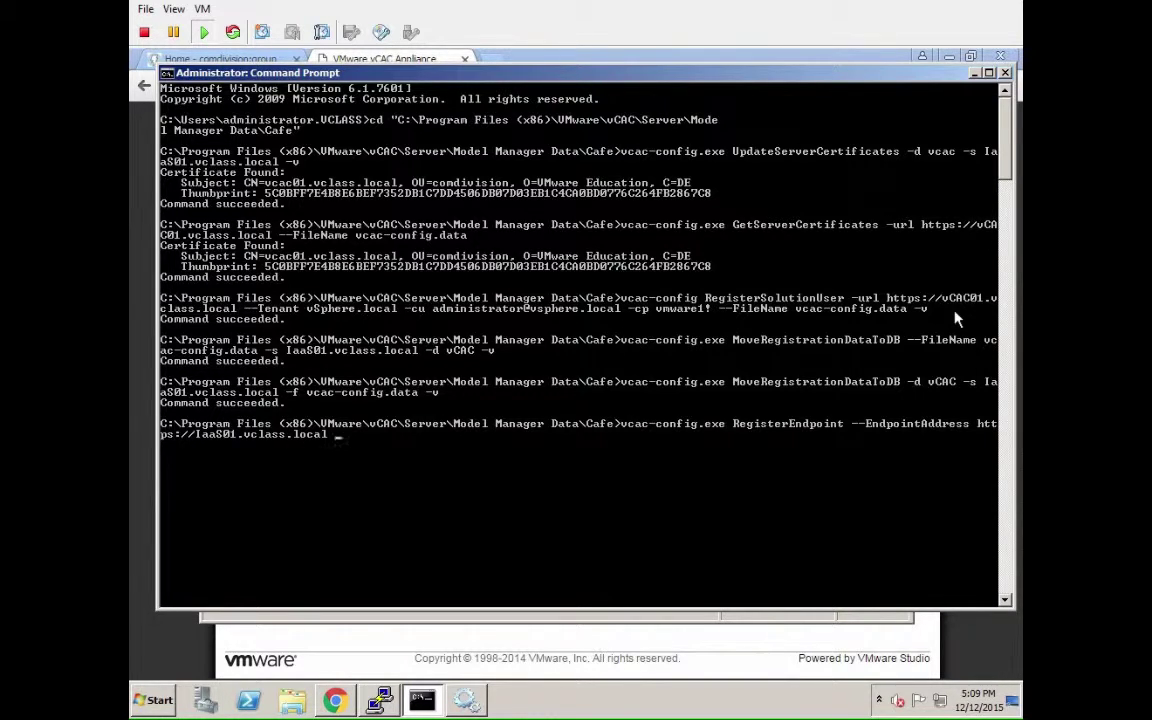
type("/vcac/ --Endp")
type("oint ui -v")
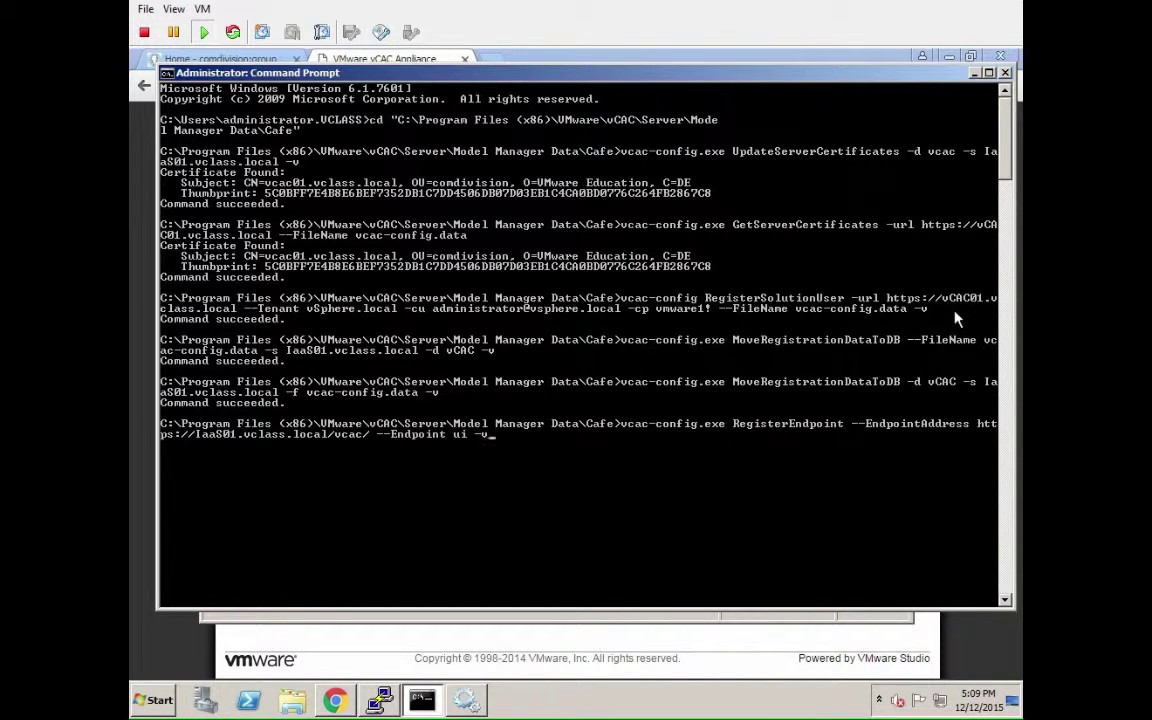
key("Return")
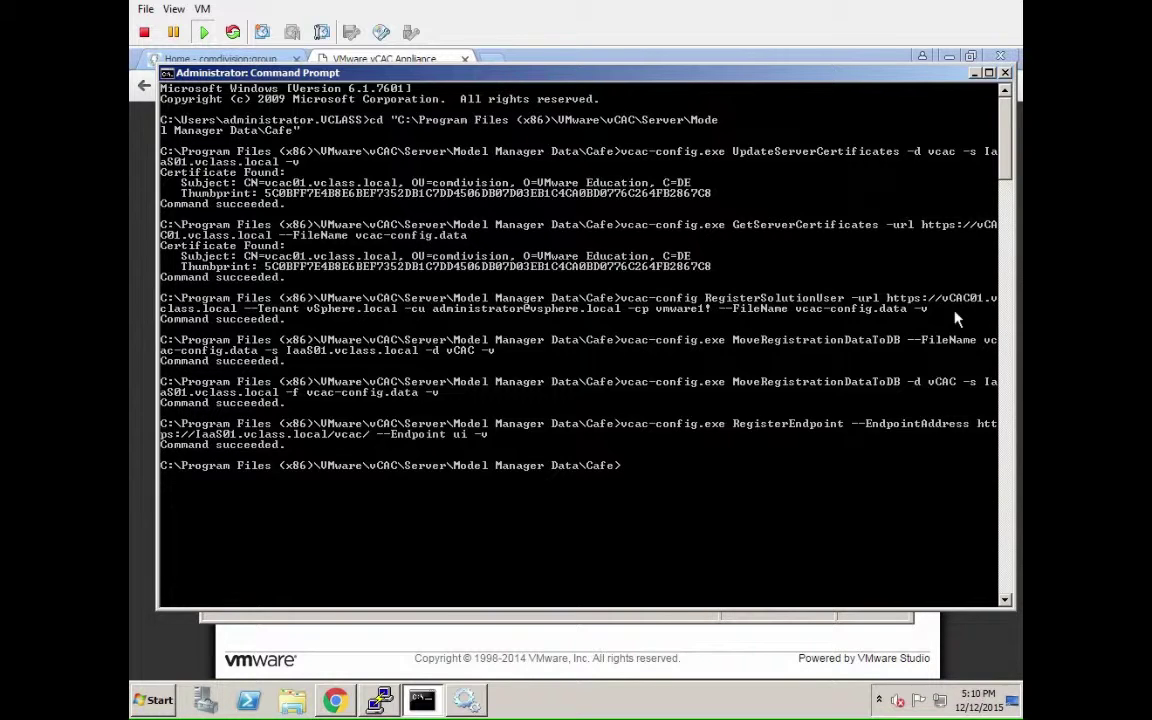
type("vcac-config.exe RegisterEn")
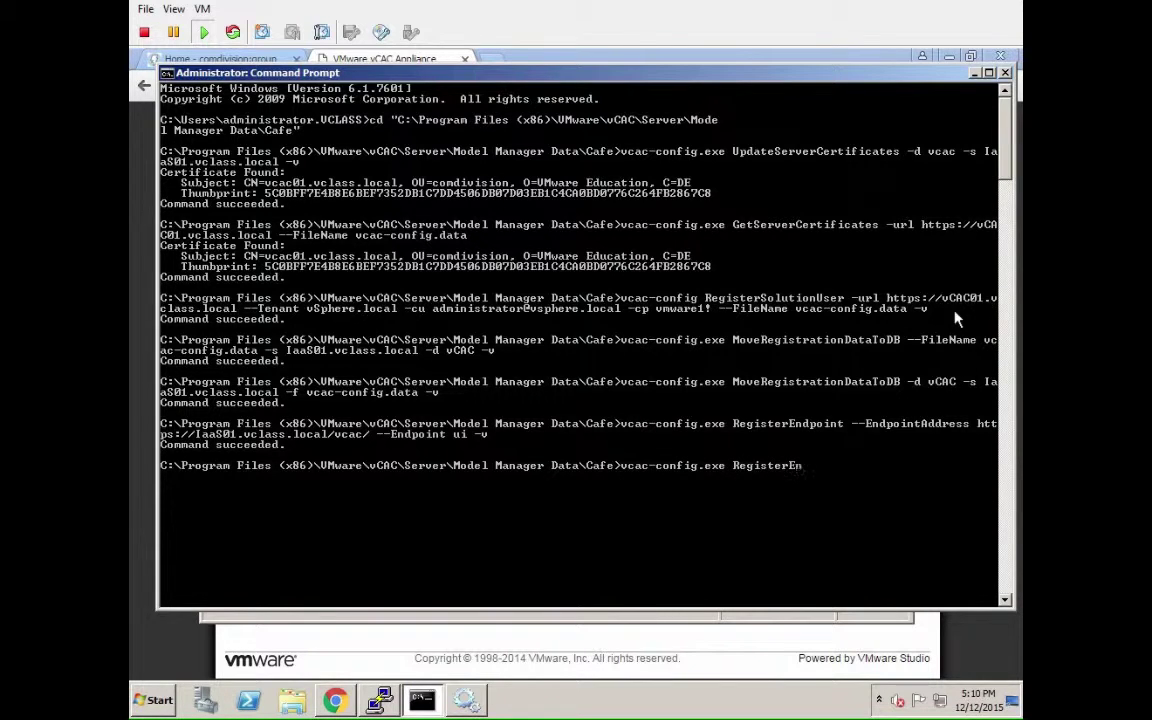
type("dpoint --Endpoint")
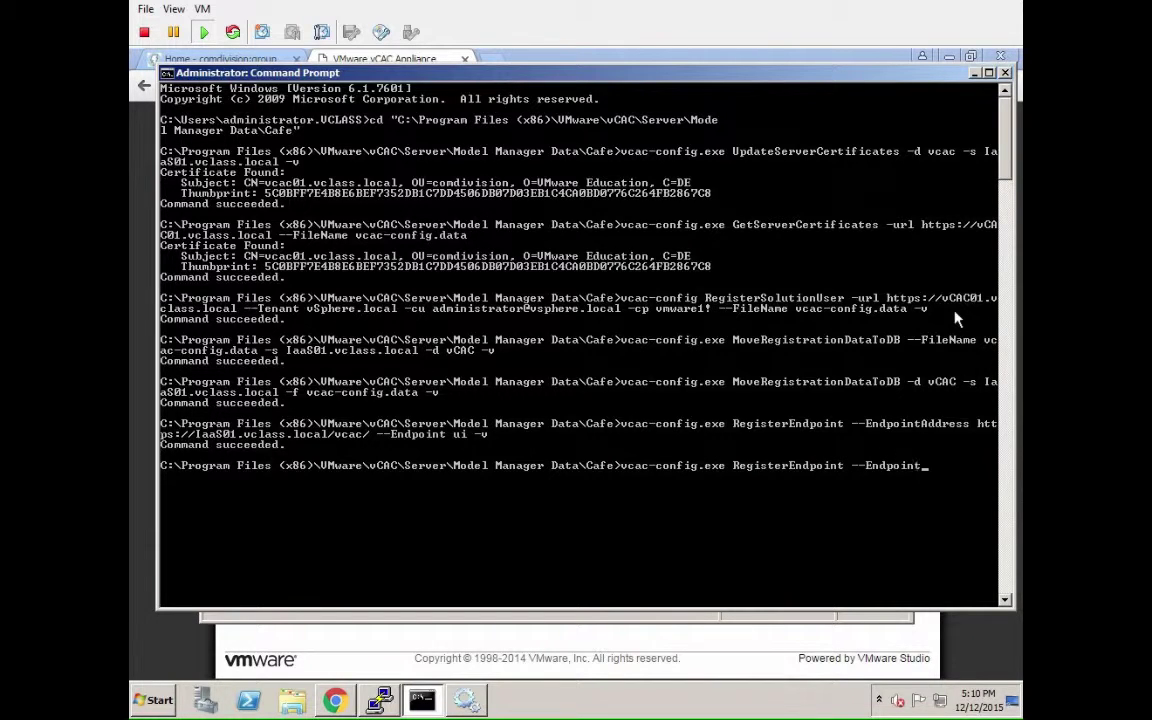
type("Address https://IaaS01.vclass.local/Repository --Endpoint repo -v")
key("Return")
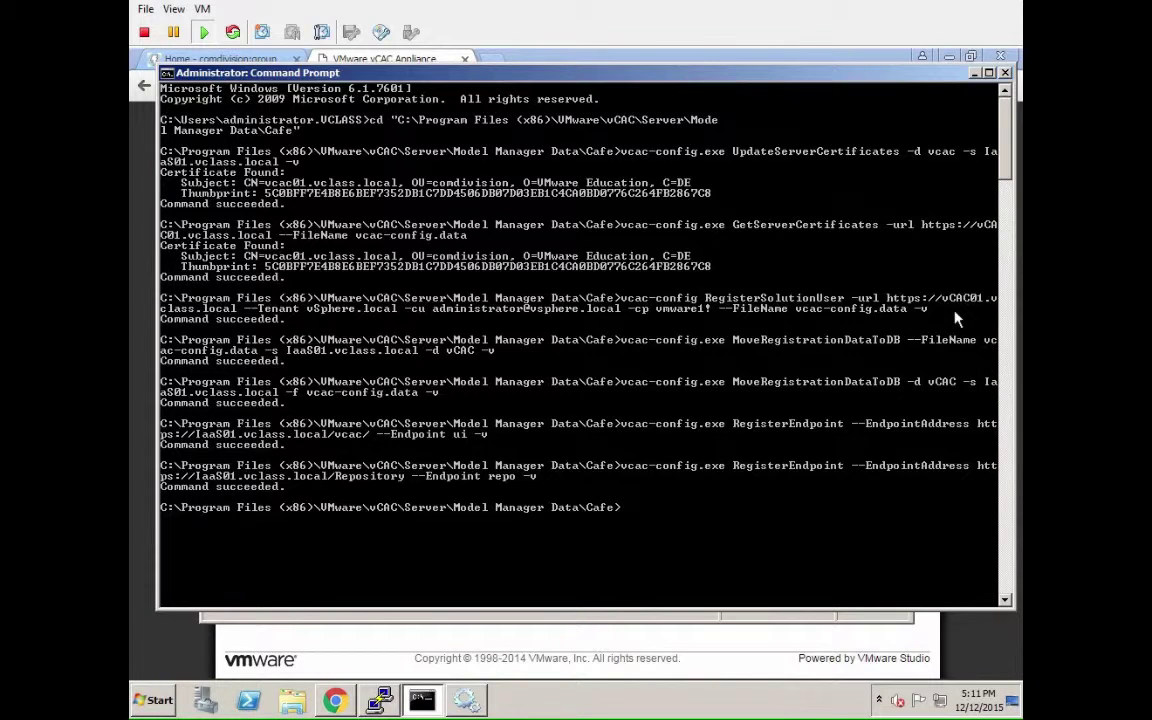
type("vcac-config.exe RegisterEndpoint")
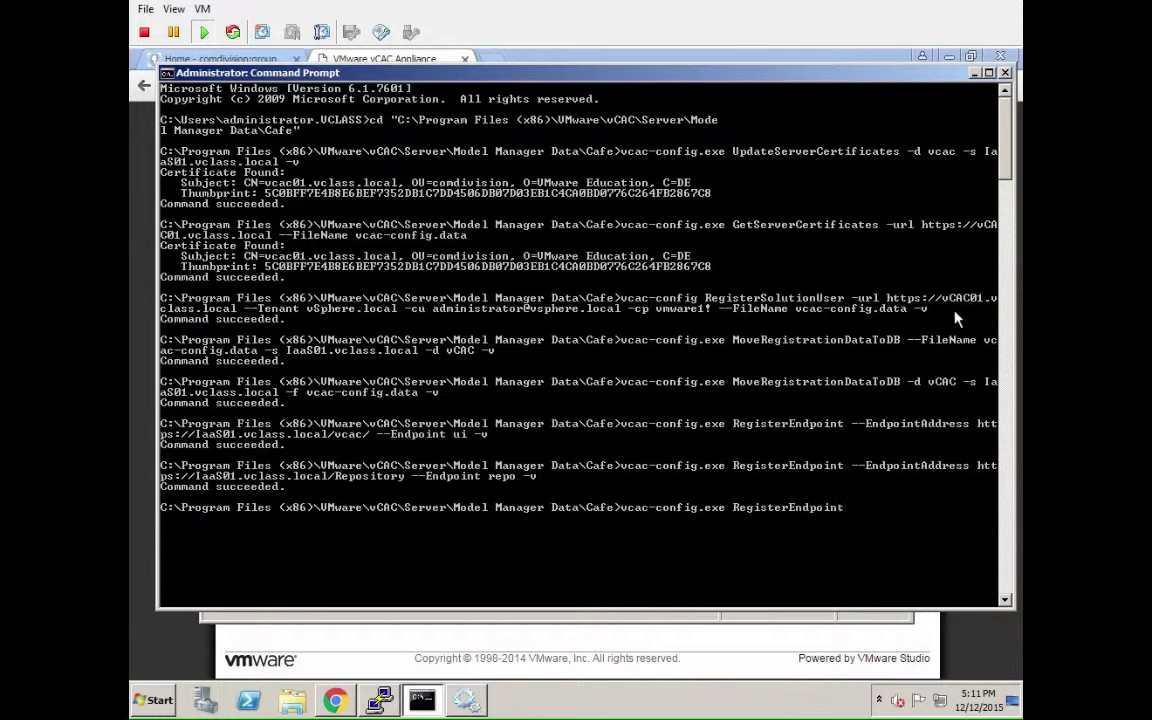
type(" --EndpointAddress ht")
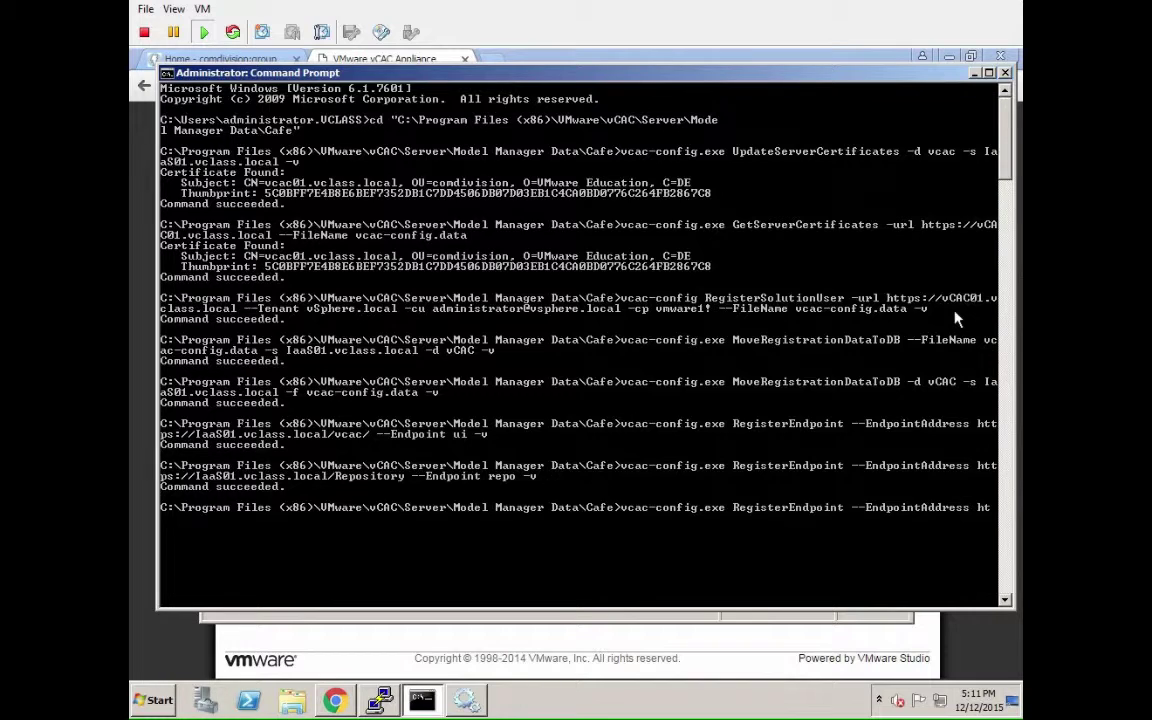
type("tps://IaaS01.vclass.local")
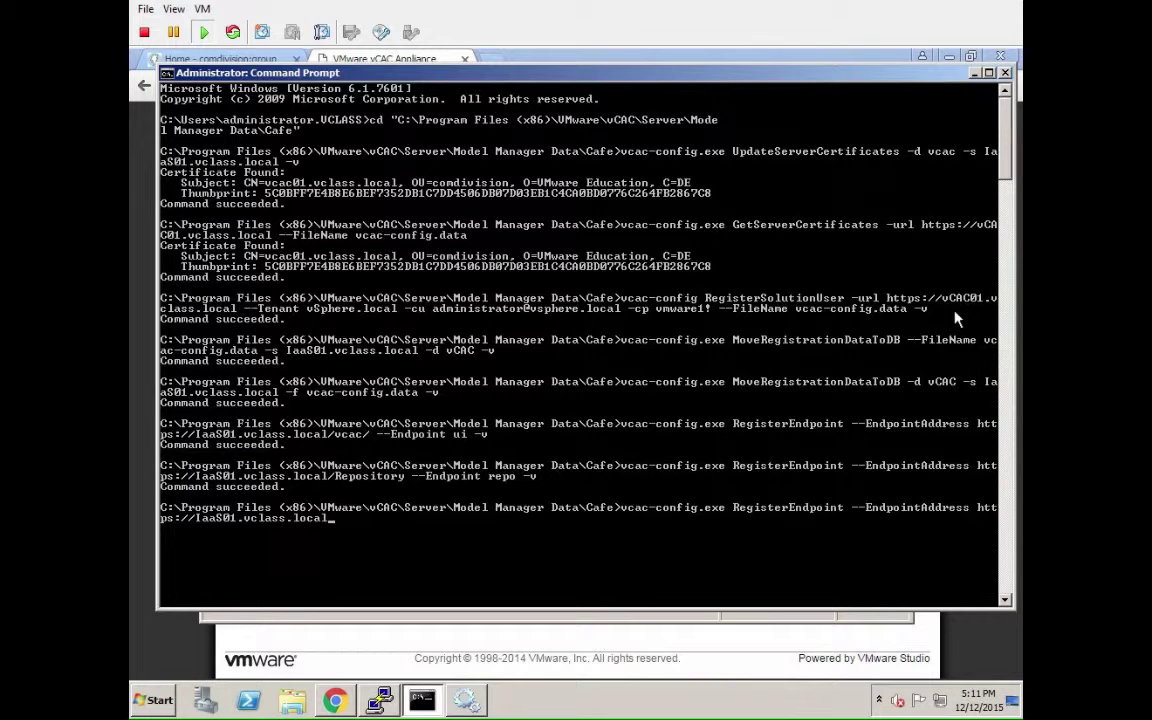
type("/WAPI --Endpoint wapi - v")
key("BackSpace")
key("BackSpace")
type("v")
key("Return")
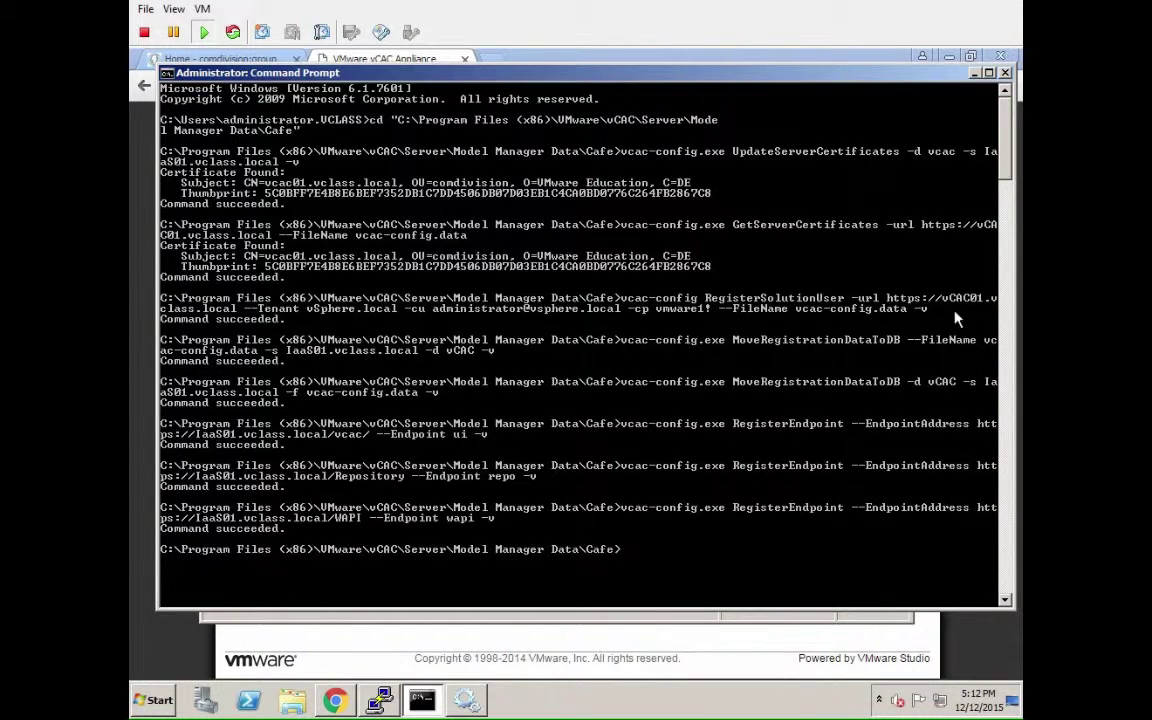
key("Up")
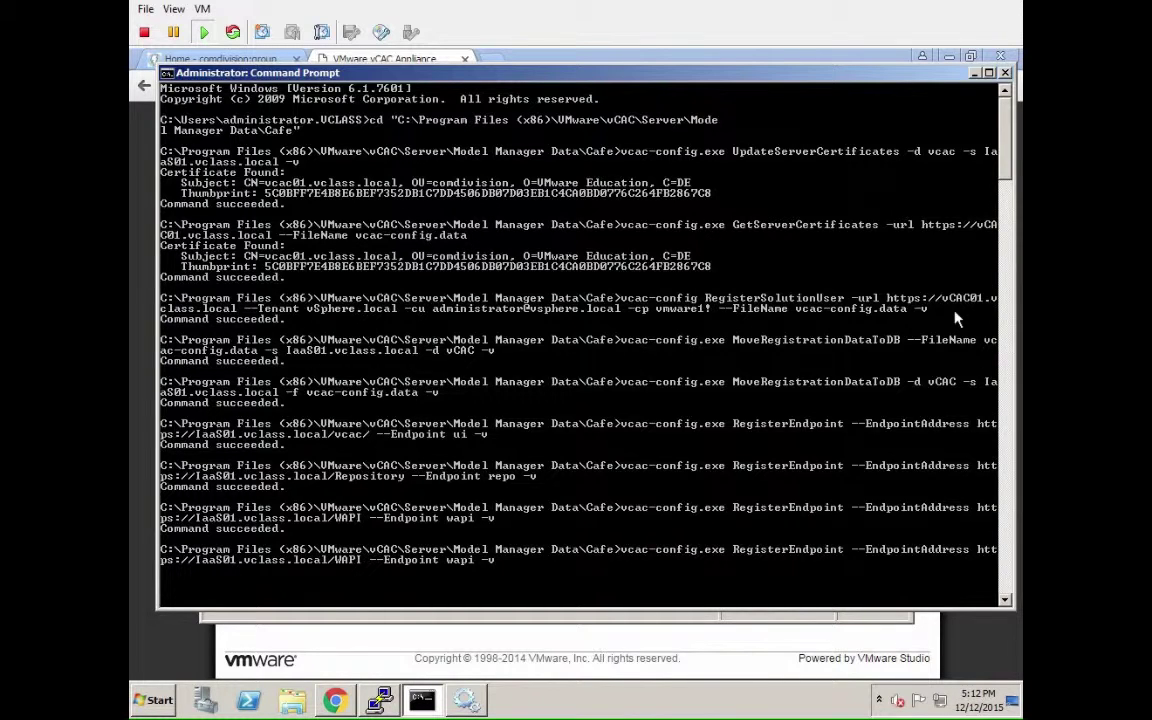
key("Left")
key("Left")
key("Left")
key("Left")
key("Left")
key("Left")
key("Left")
key("Left")
key("Left")
key("Left")
key("Left")
key("Left")
key("Left")
key("Left")
key("Left")
key("Left")
key("Left")
key("Left")
key("Left")
key("Left")
type("/")
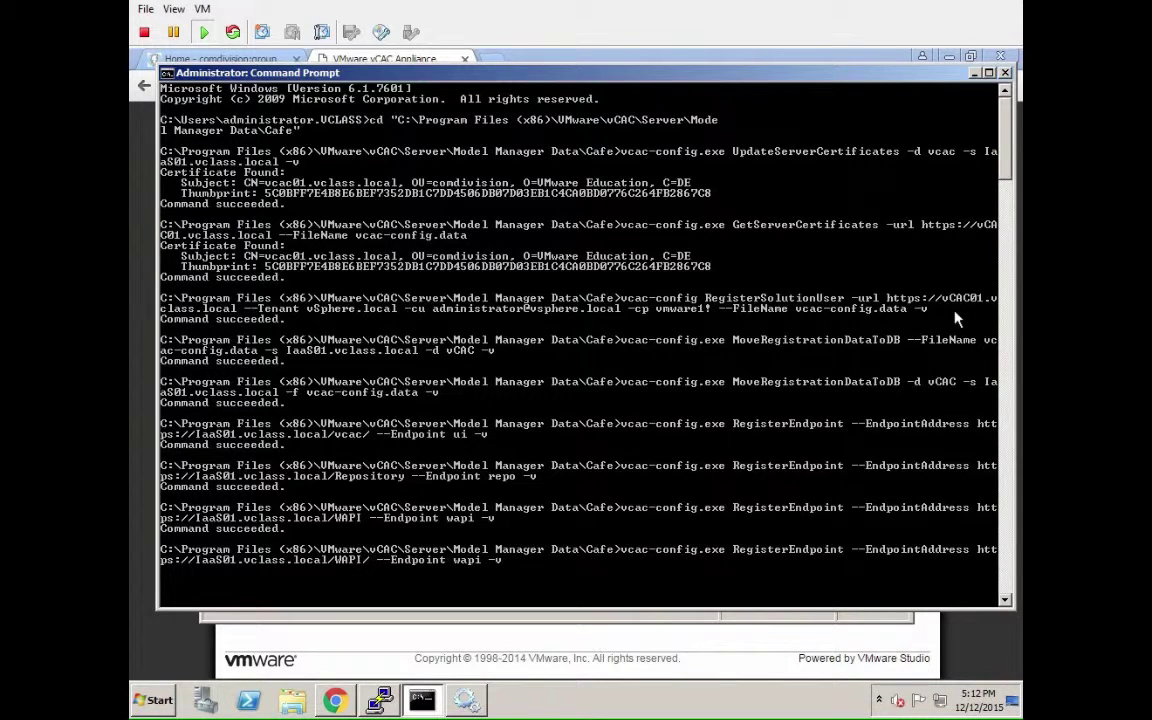
type("api/status")
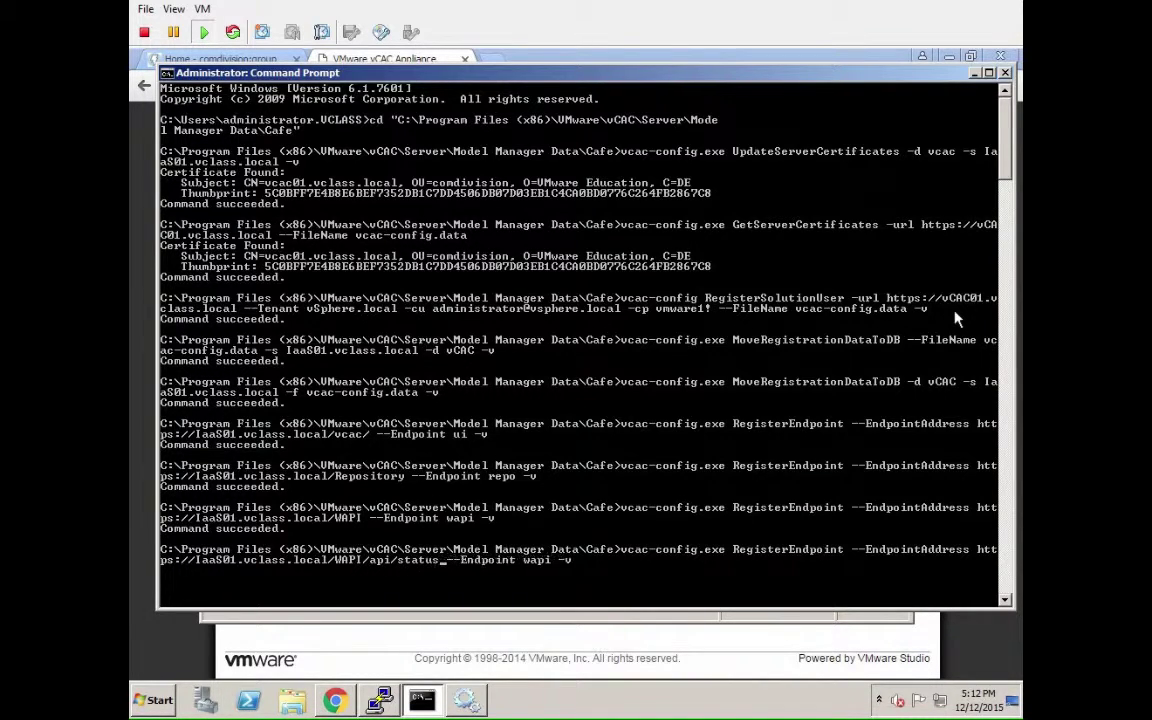
key("Right")
key("Right")
key("Right")
key("Right")
key("Right")
key("Right")
key("Right")
key("Right")
key("Right")
key("Right")
key("Right")
key("Right")
key("Right")
key("Right")
key("Right")
key("Right")
key("Right")
key("BackSpace")
key("BackSpace")
key("BackSpace")
key("BackSpace")
type("status")
key("Return")
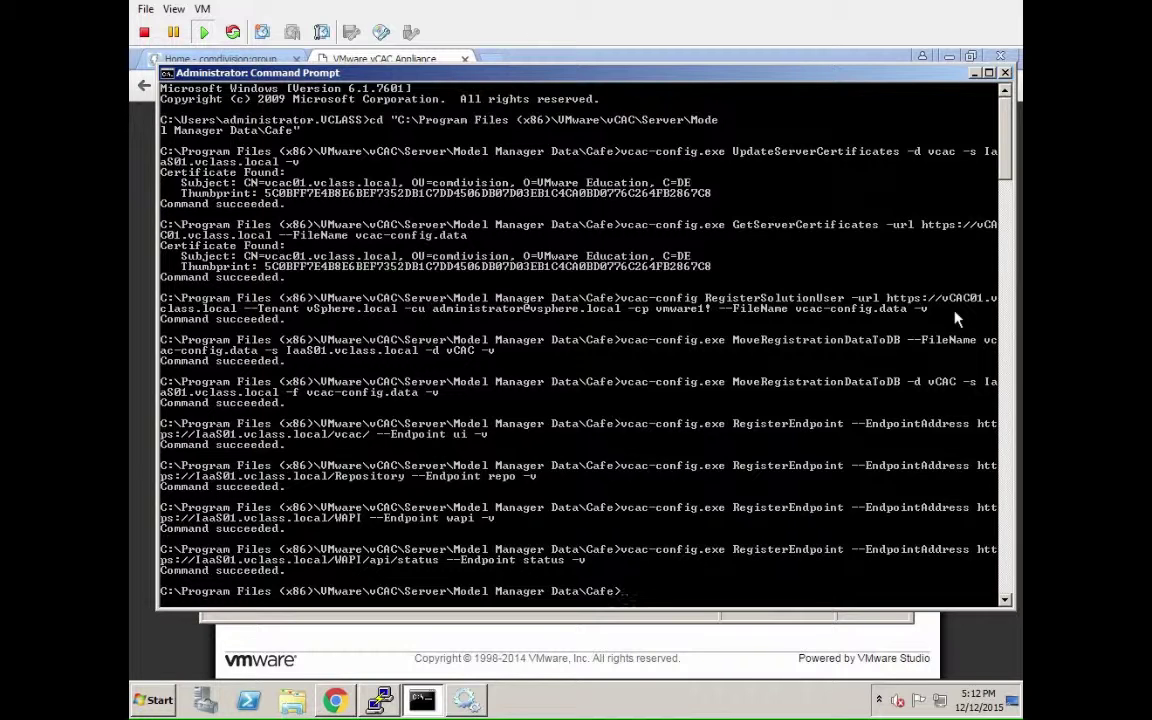
type("exit")
key("BackSpace")
key("BackSpace")
key("BackSpace")
key("BackSpace")
Run 'service vcac-server restart' in the vcac01 SSH session, then watch processes with top.
left_click(379, 699)
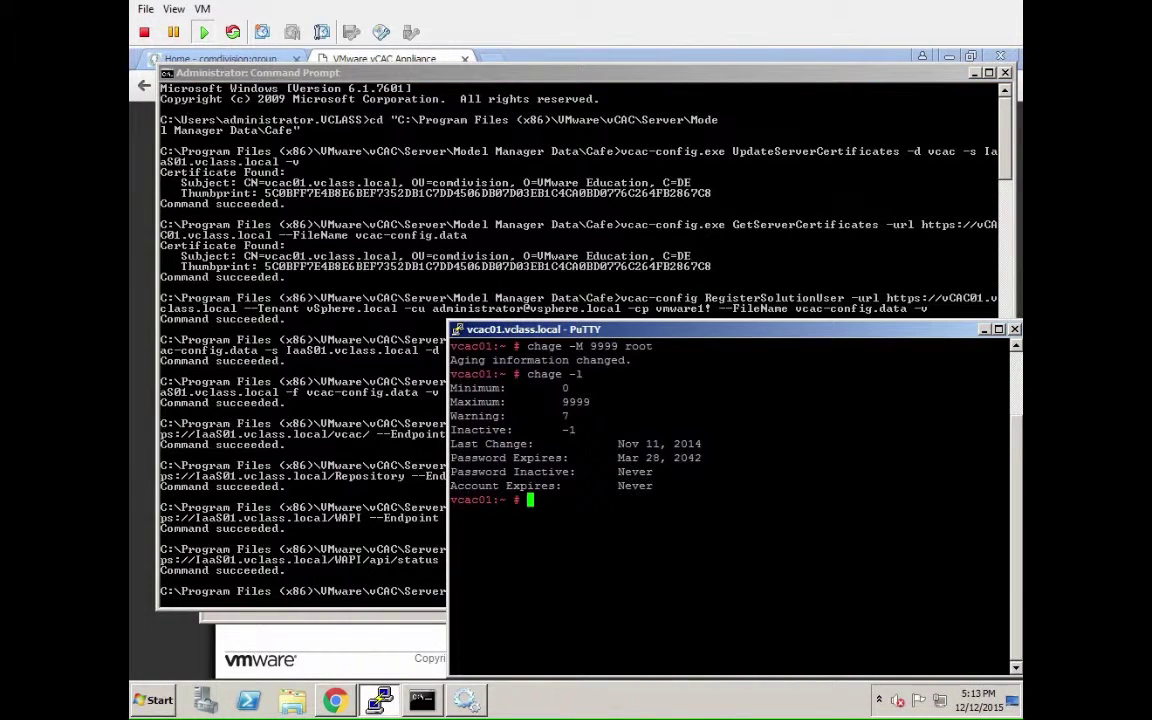
type("service vcac-s")
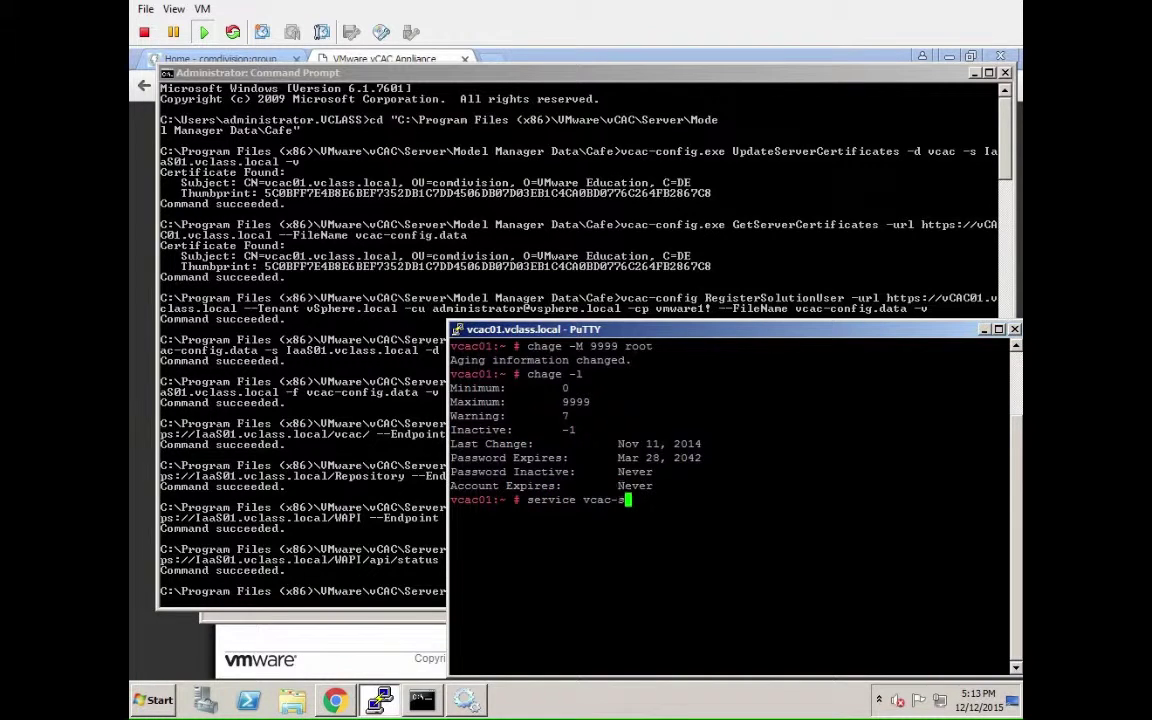
type("erver restart")
key("Return")
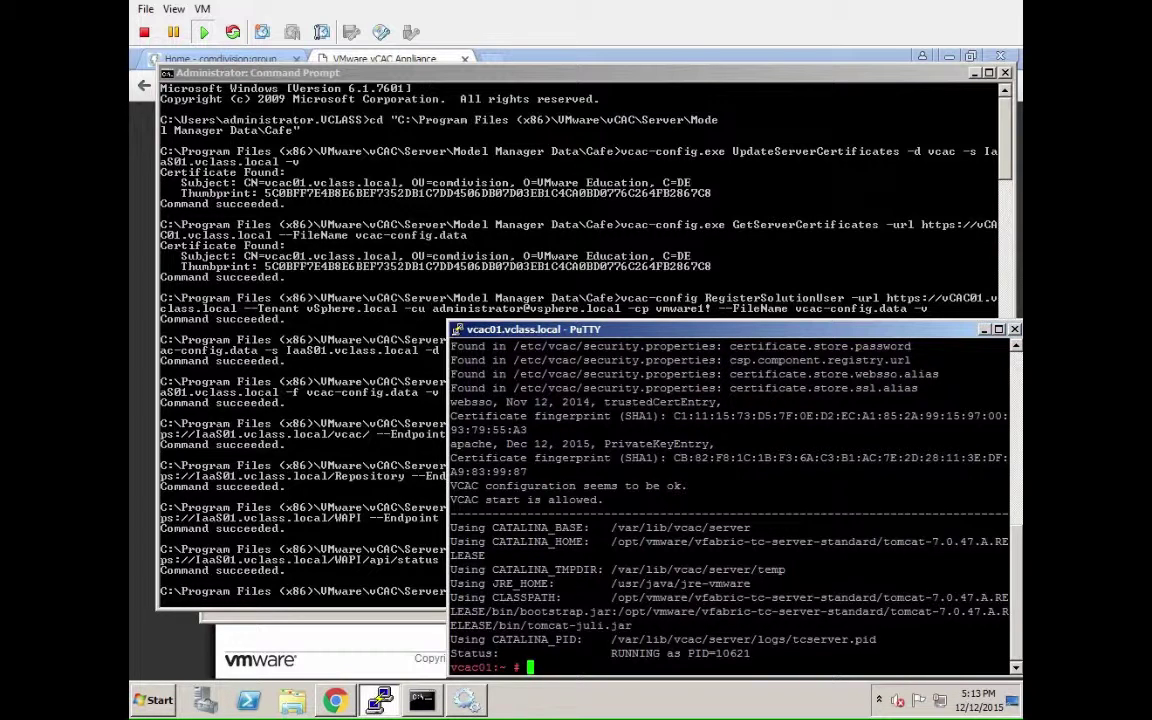
type("top")
key("Return")
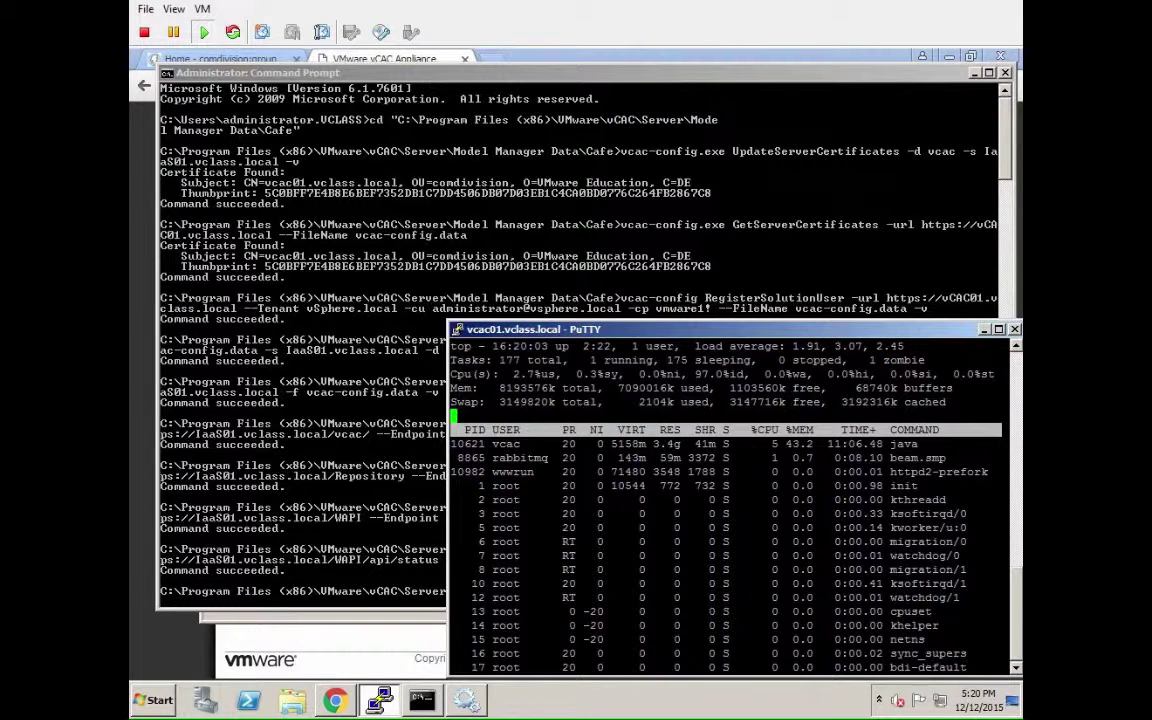
Reload the vCAC Appliance page in the browser, confirming the reload.
left_click(348, 672)
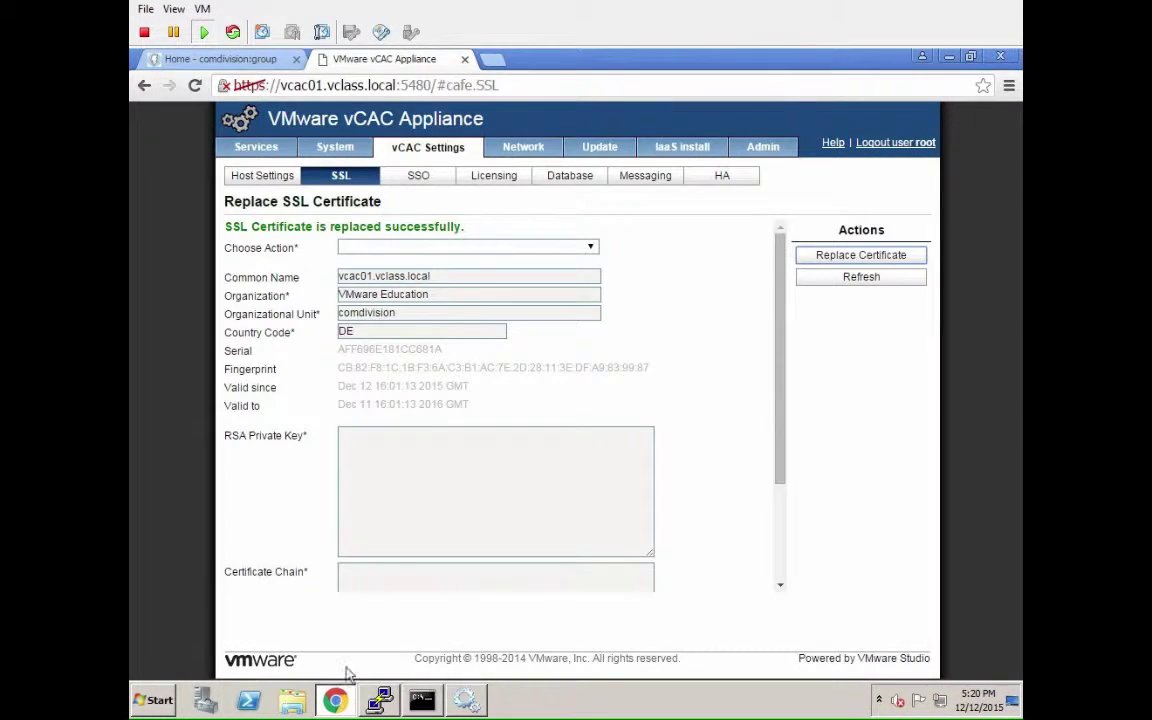
left_click(196, 84)
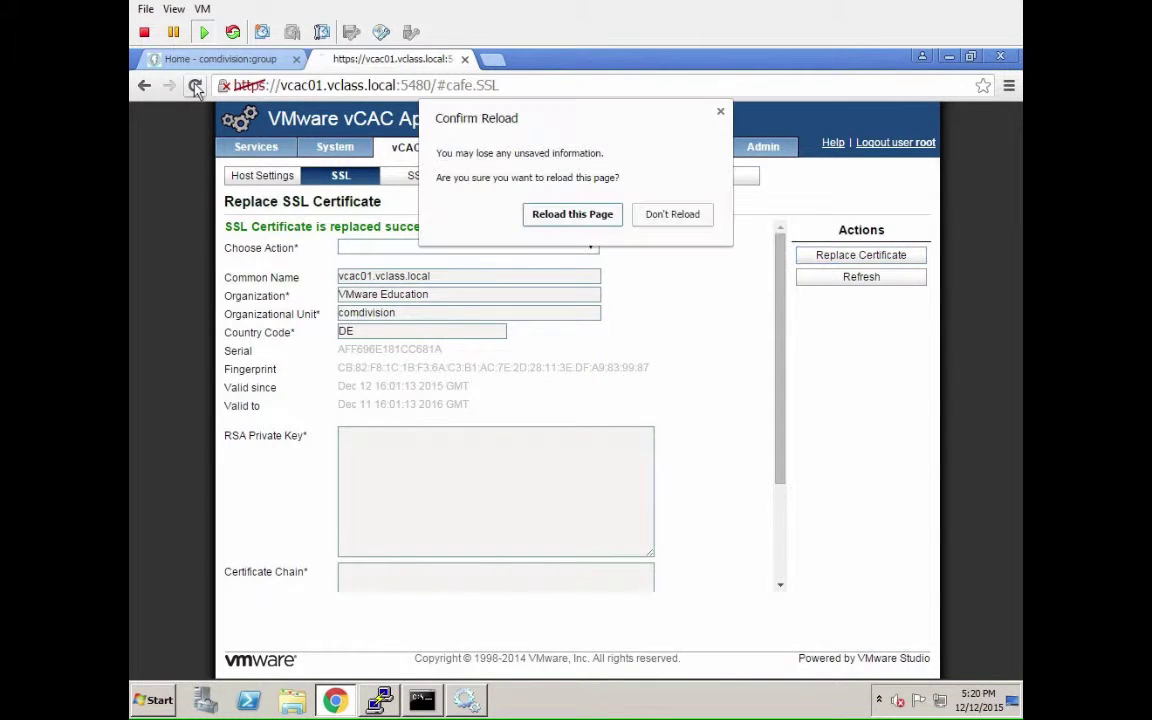
left_click(572, 214)
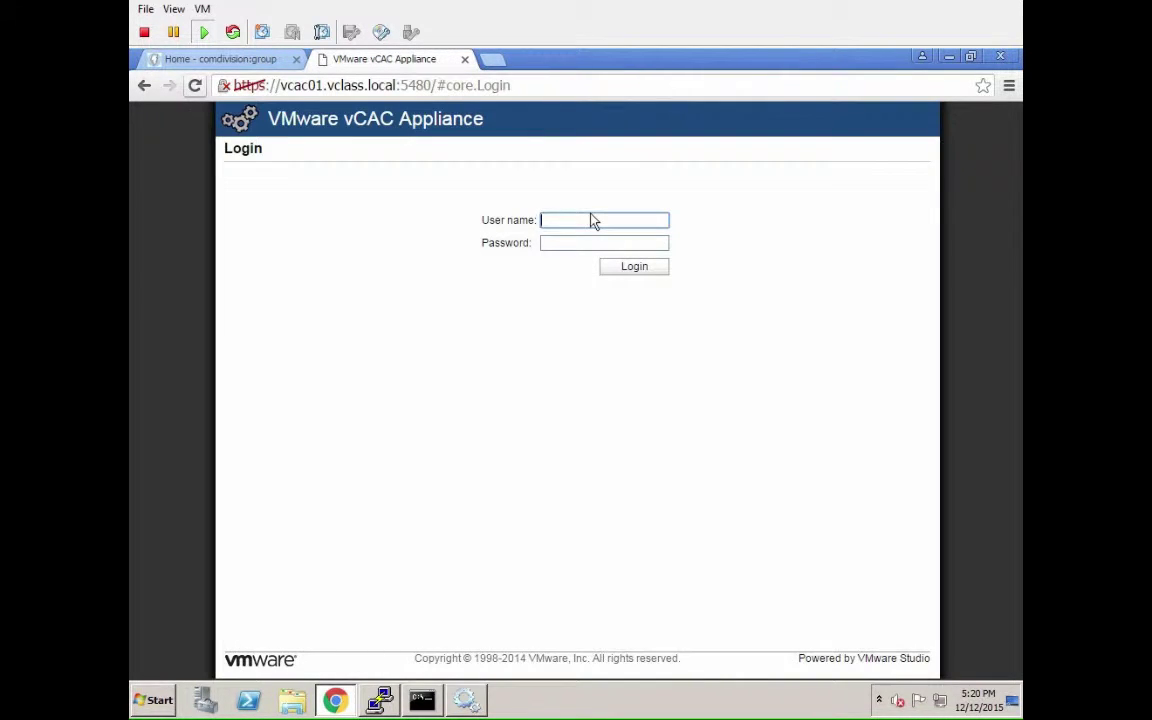
Log in as root with the administrator password and review the Registered Services list.
type("root")
key("Tab")
type("••••")
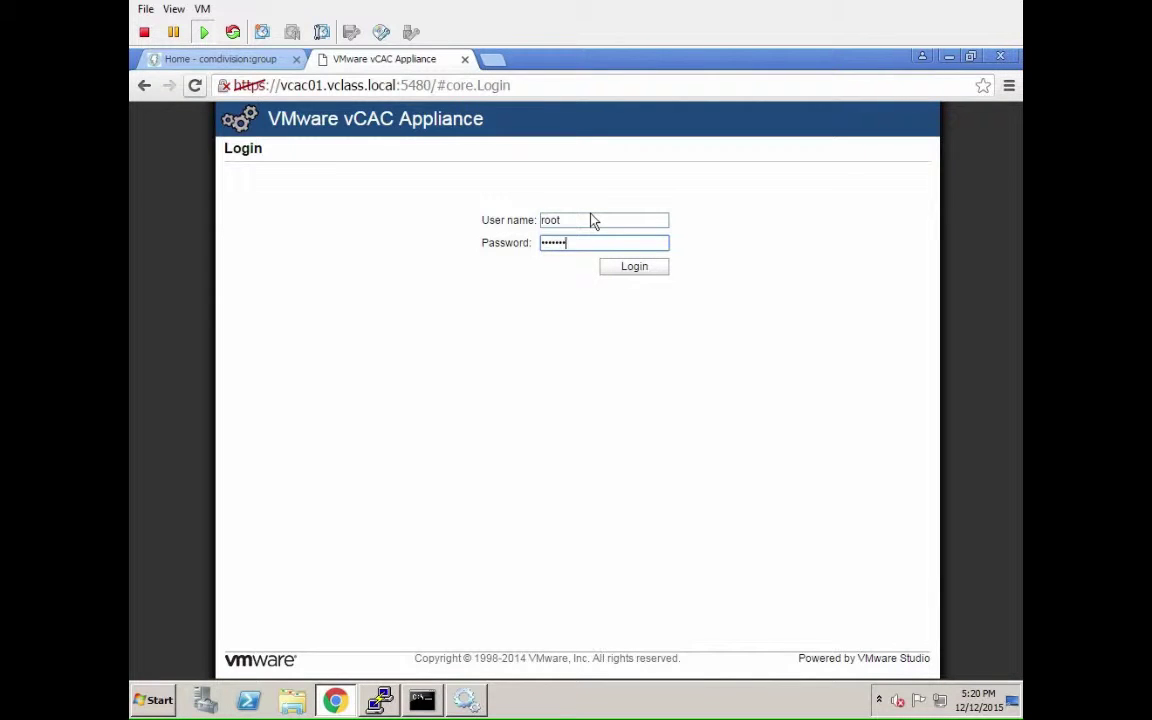
key("Return")
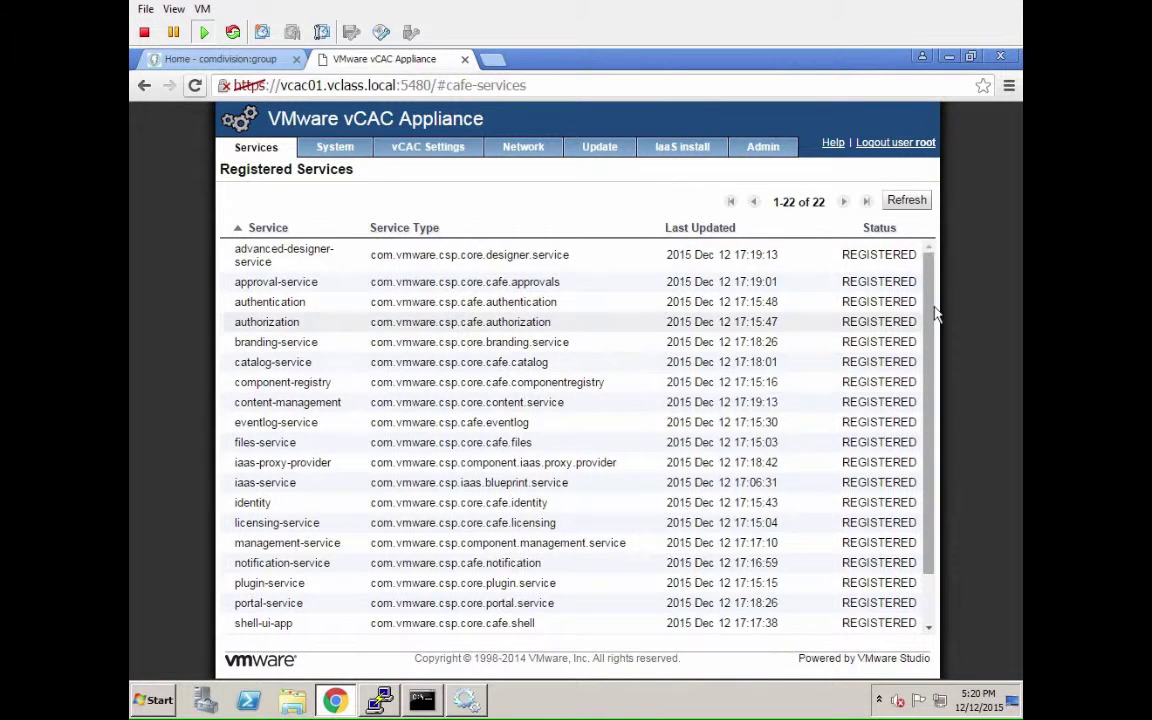
scroll(929, 360, "down", 2)
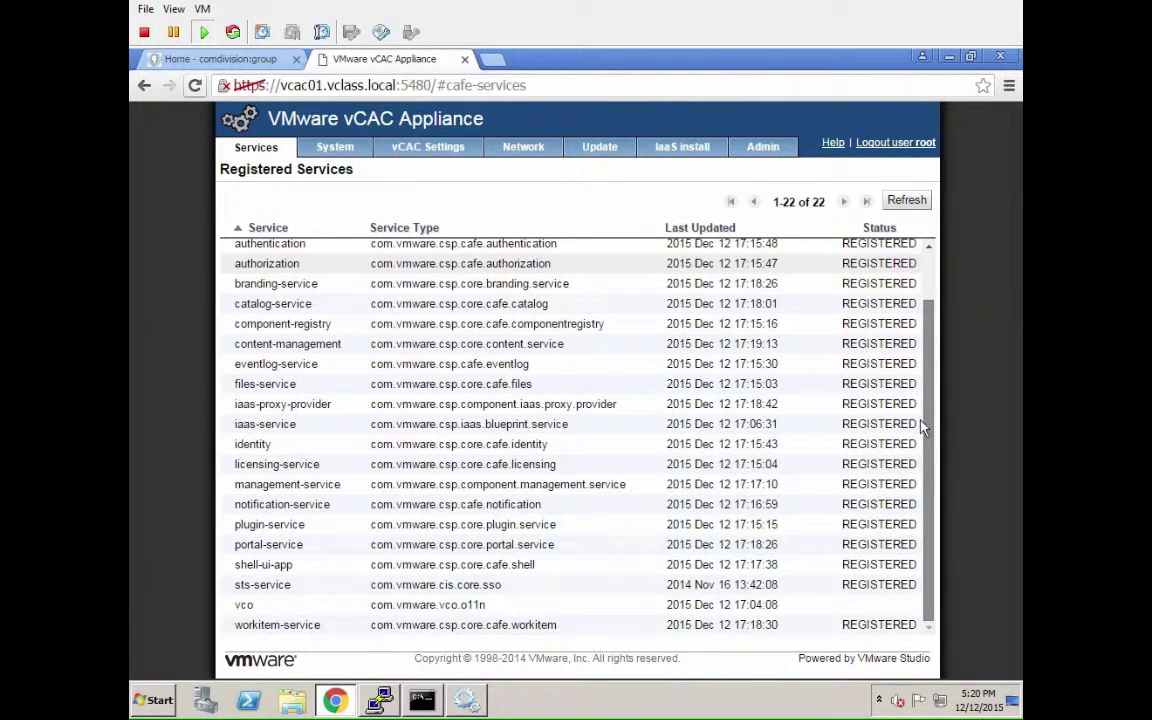
scroll(922, 428, "up", 3)
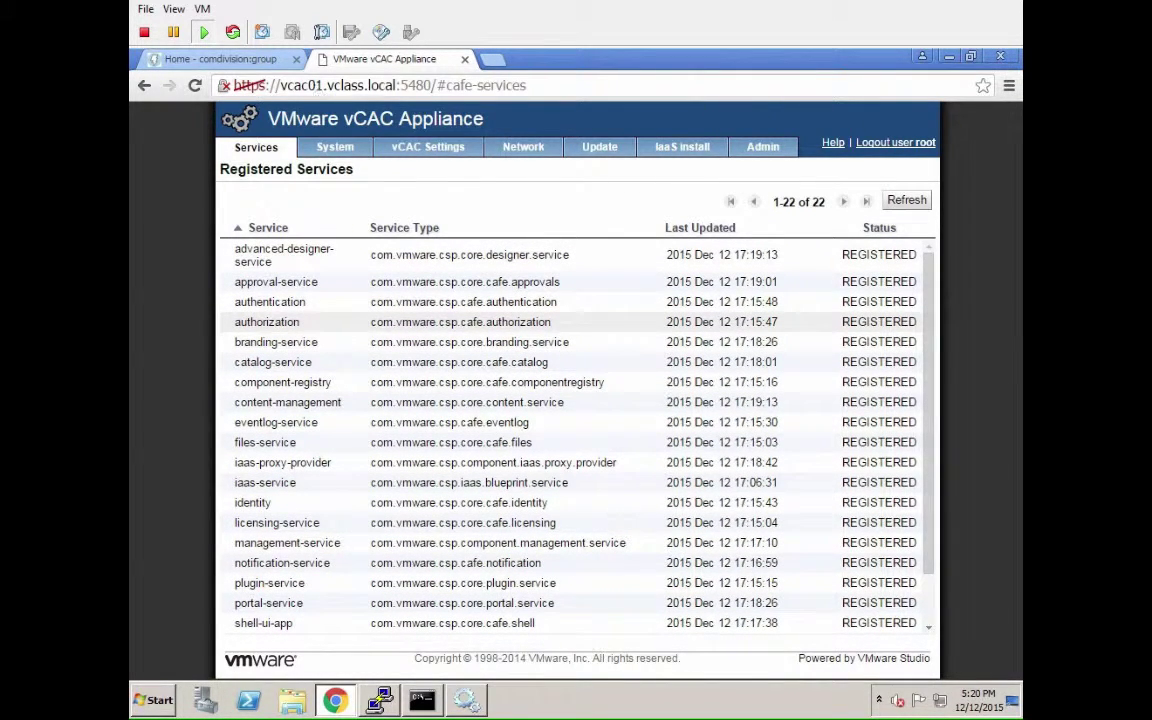
left_click(225, 59)
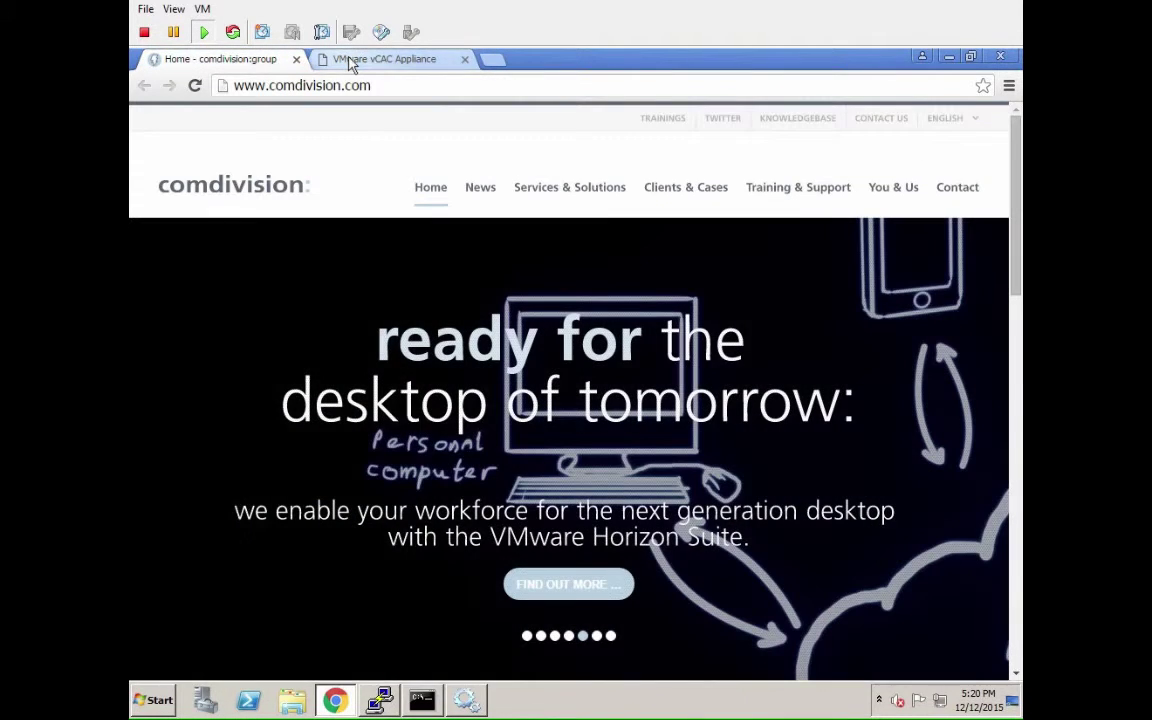
left_click(352, 62)
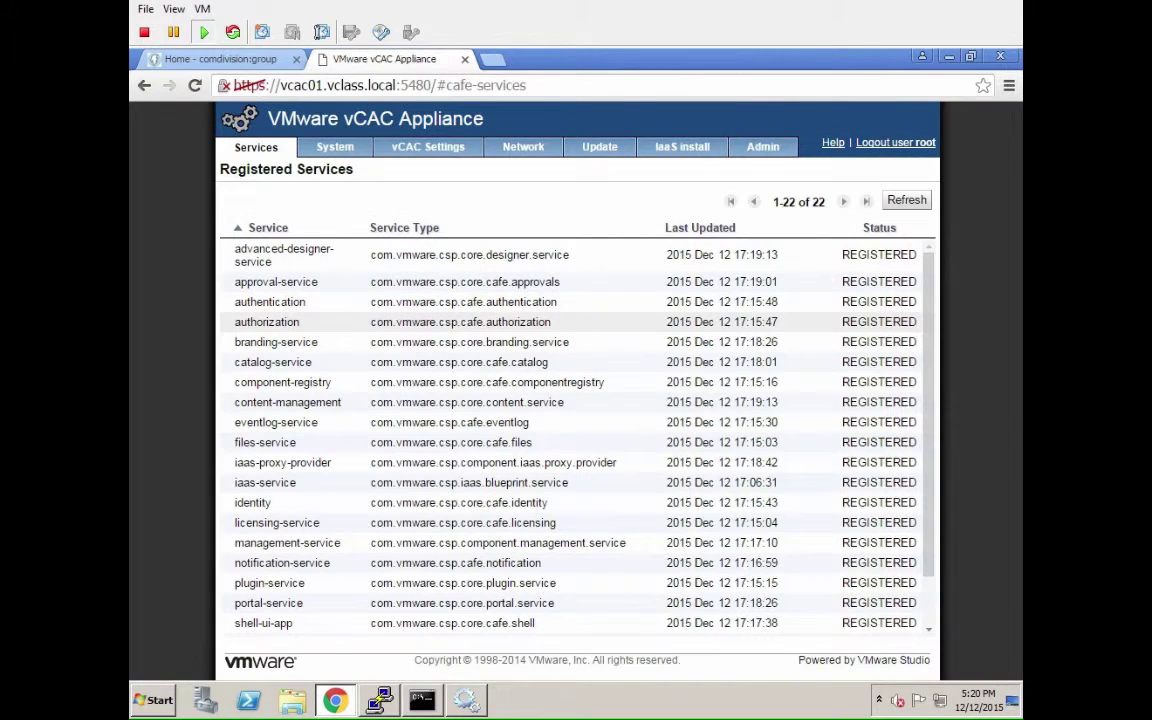
left_click(320, 88)
left_click(362, 88)
key("shift+End")
key("BackSpace")
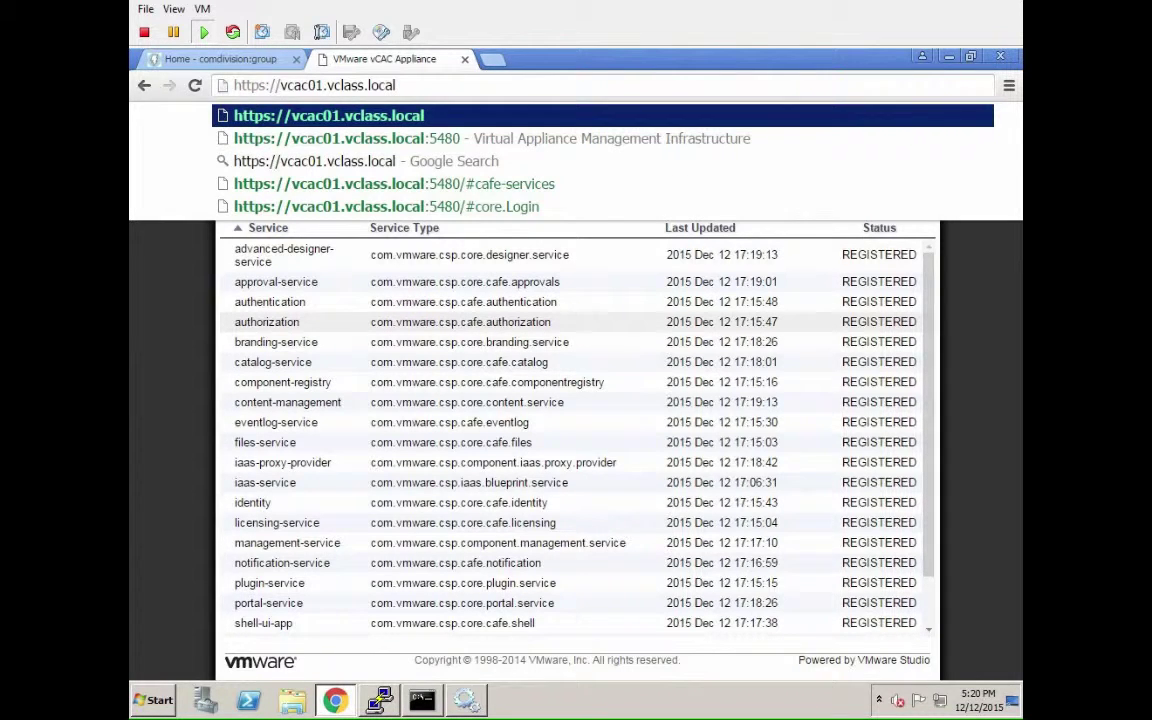
type("/vca")
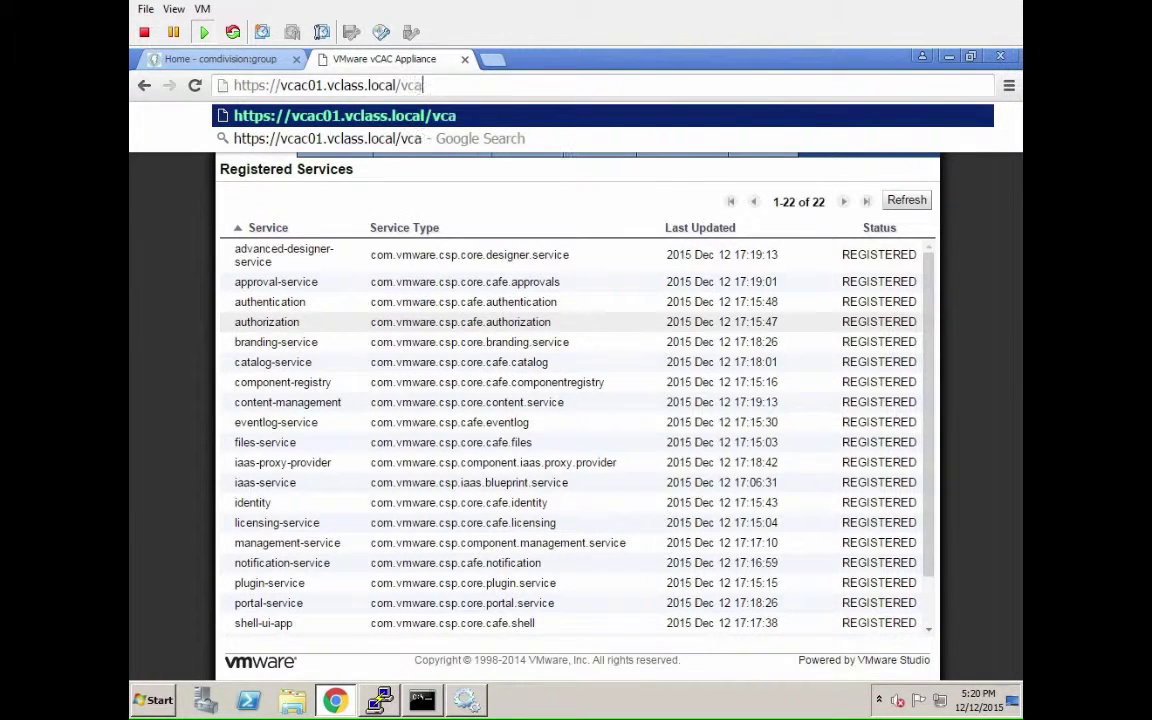
type("c")
key("Return")
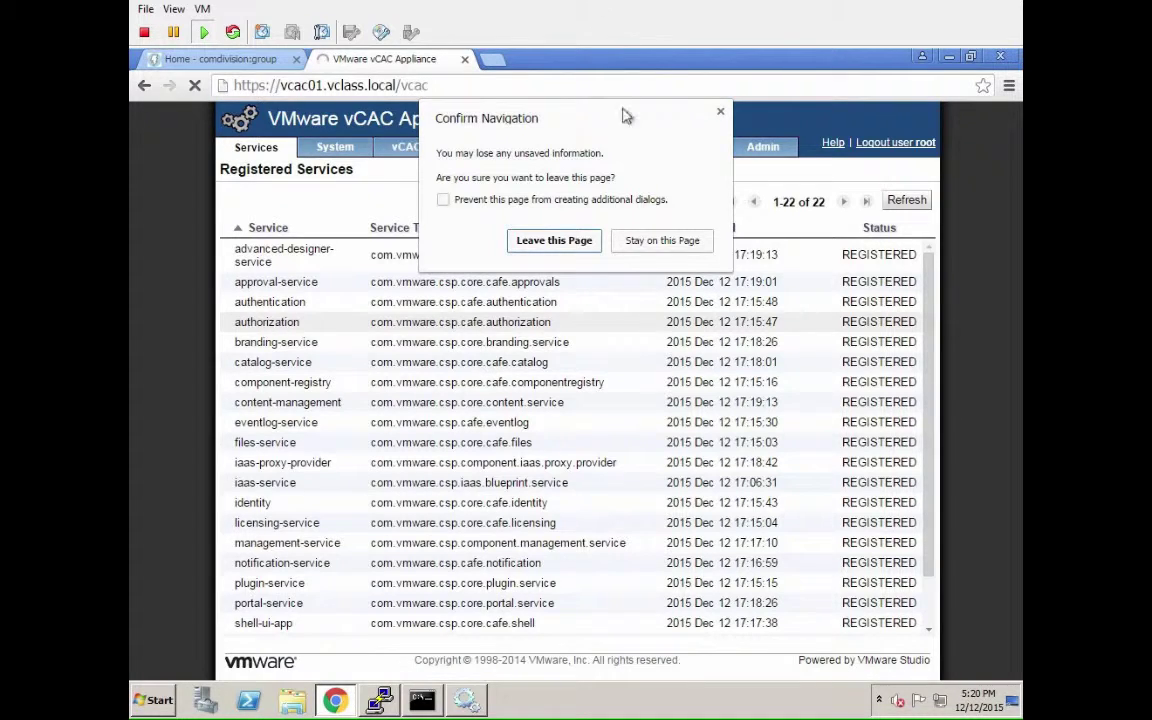
Leave the appliance page and bypass the certificate warnings for vcac01 and vcva.vclass.local.
left_click(556, 240)
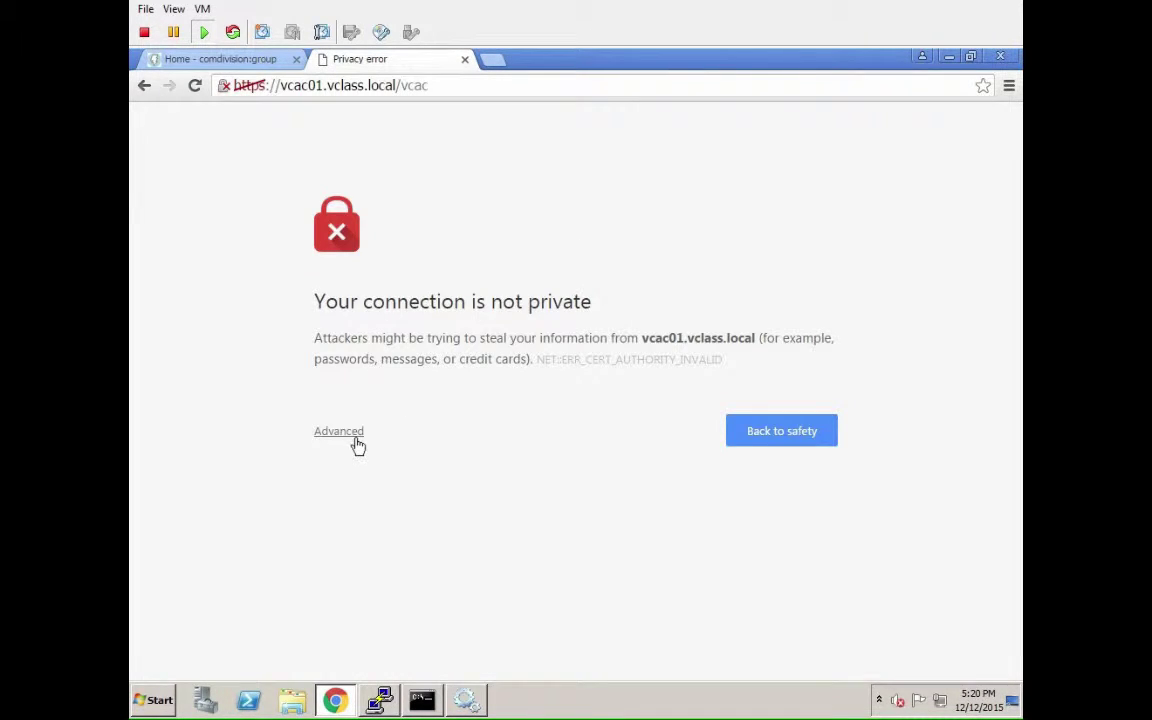
left_click(352, 433)
left_click(386, 580)
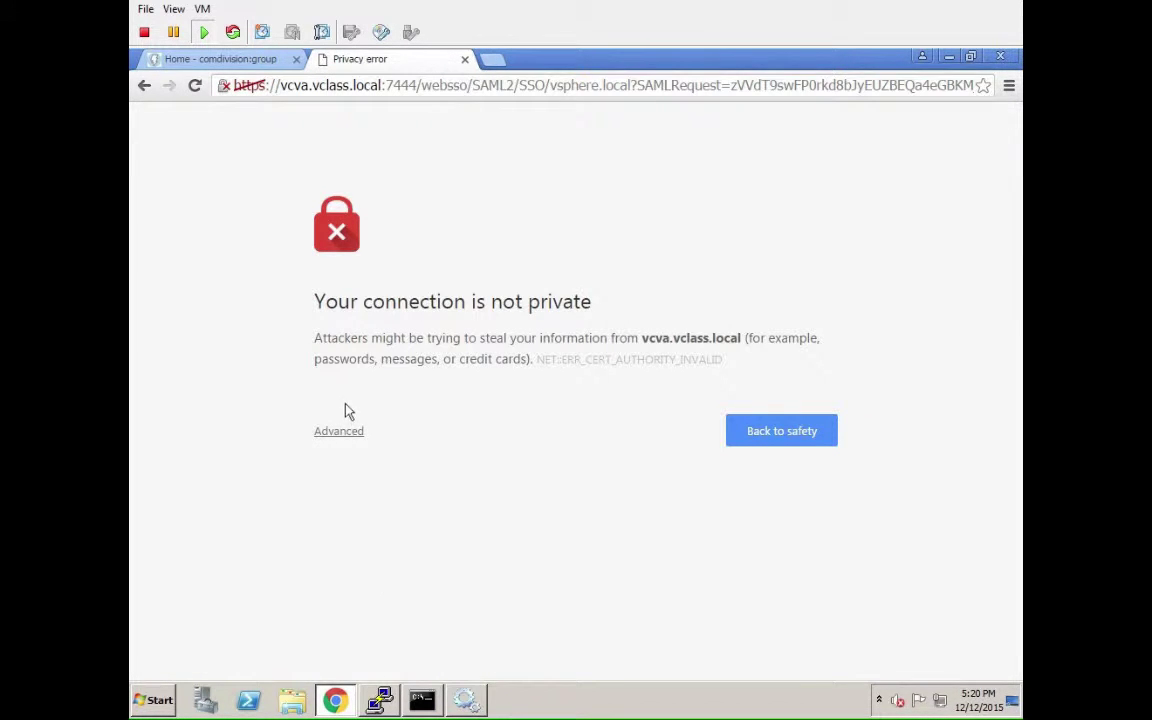
left_click(337, 433)
left_click(369, 579)
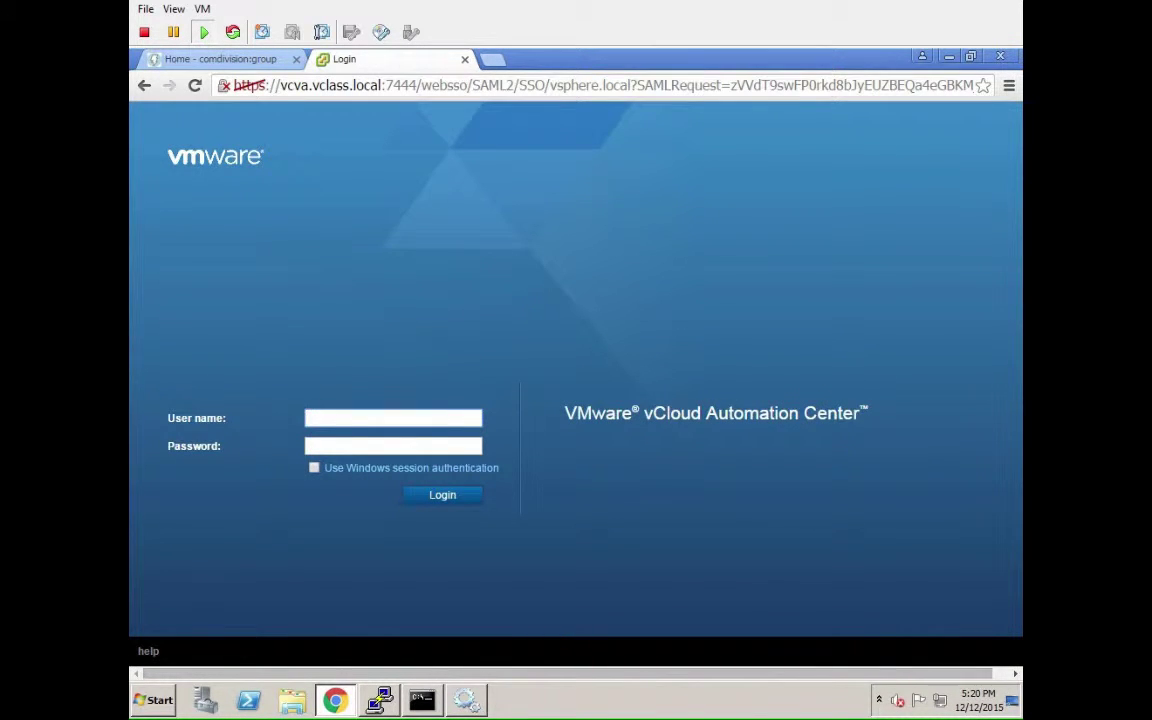
Sign in to the SSO login page with the tenant administrator's user name and password.
type("tenant-admin@vclass.local")
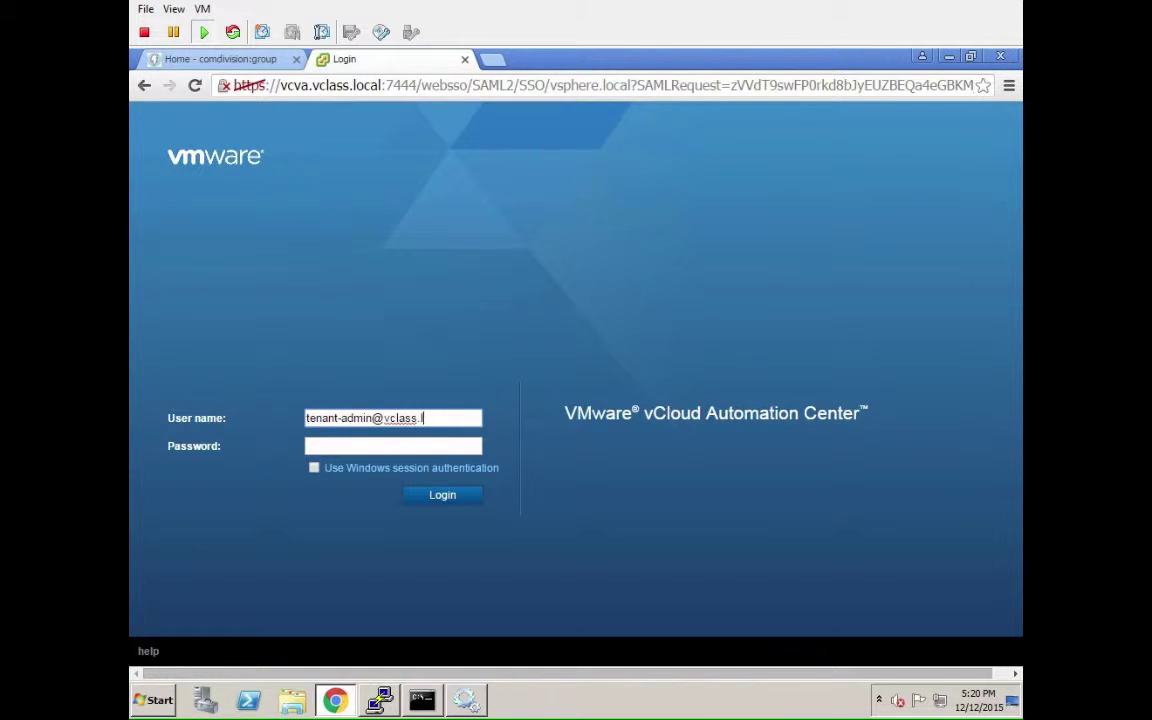
key("Tab")
type("VMware1!")
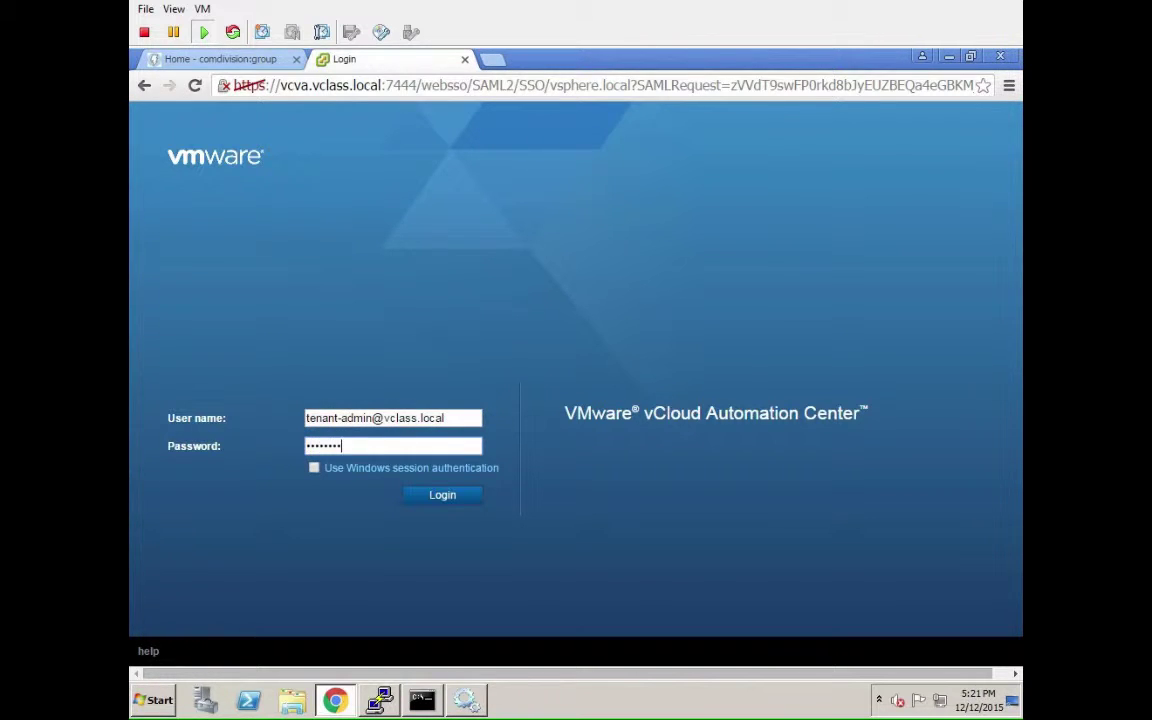
key("Return")
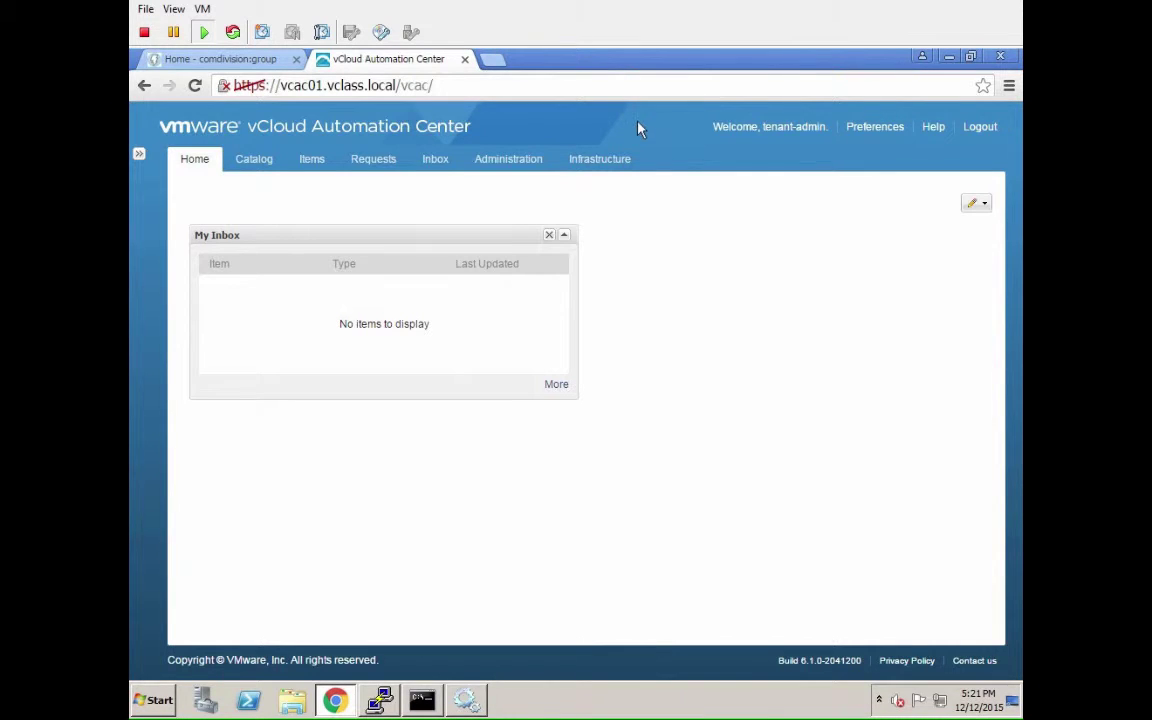
Go to Infrastructure > Blueprints > Blueprints to list CentOS Basic, Multi Machine App and Windows 2003 Basic.
left_click(598, 165)
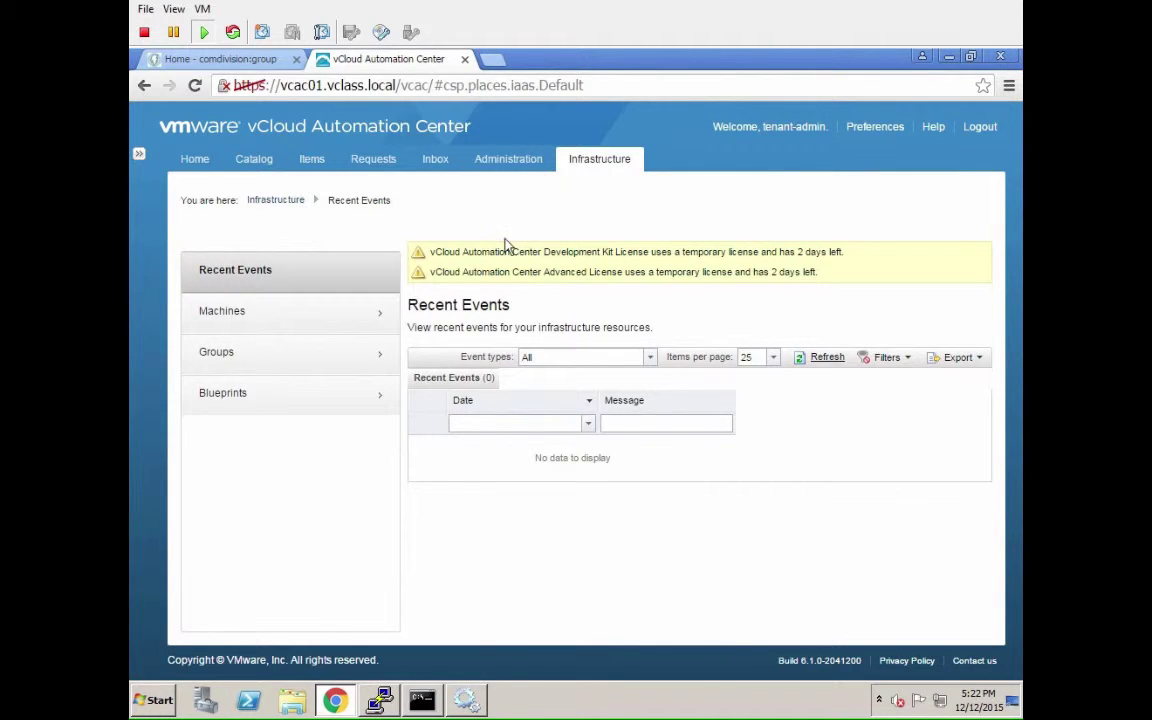
left_click(327, 410)
left_click(322, 324)
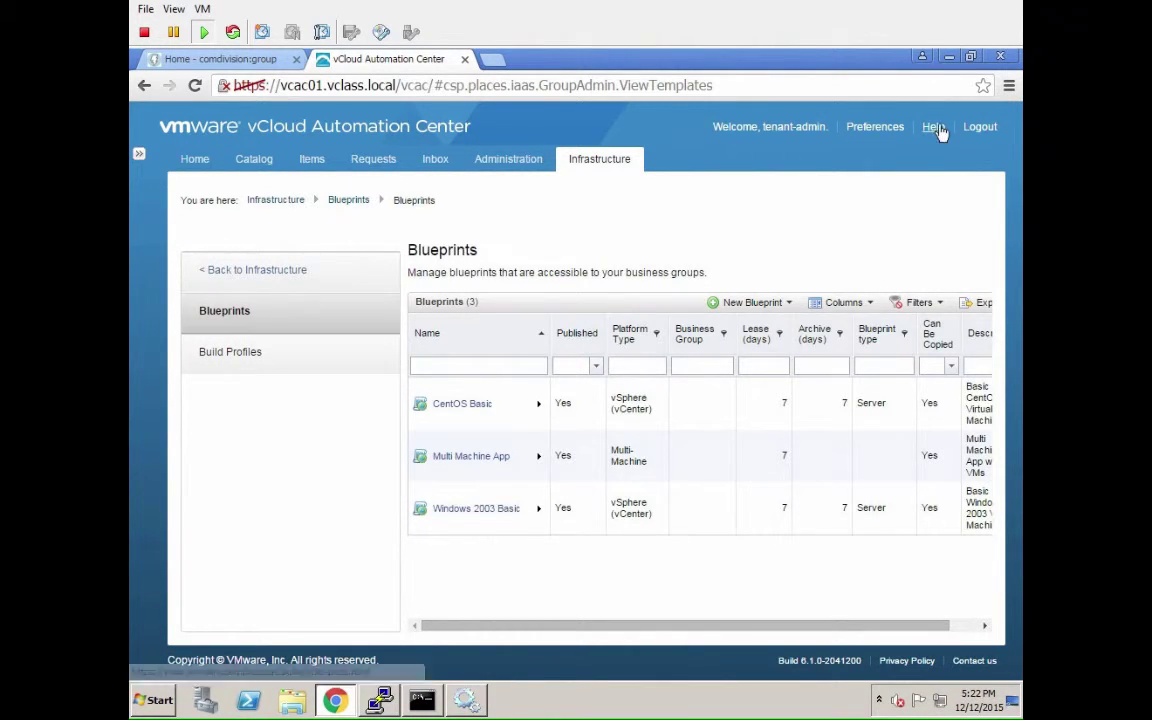
Log out of the vCloud Automation Center portal from the top-right Logout link.
left_click(981, 130)
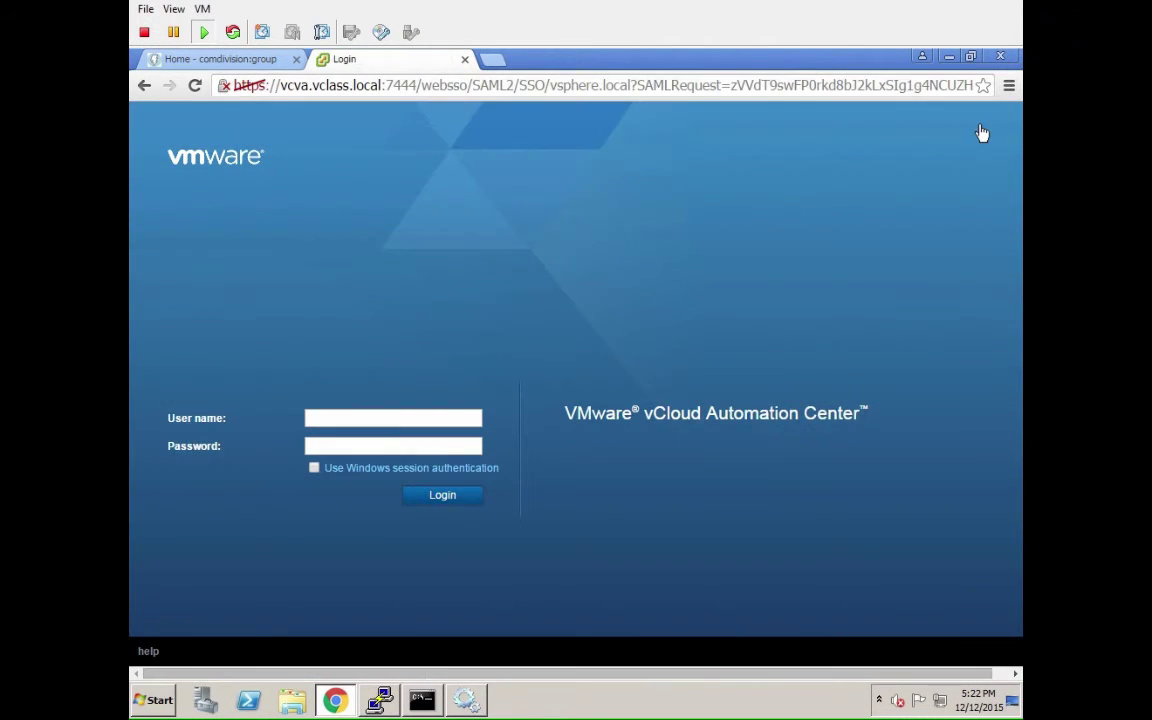